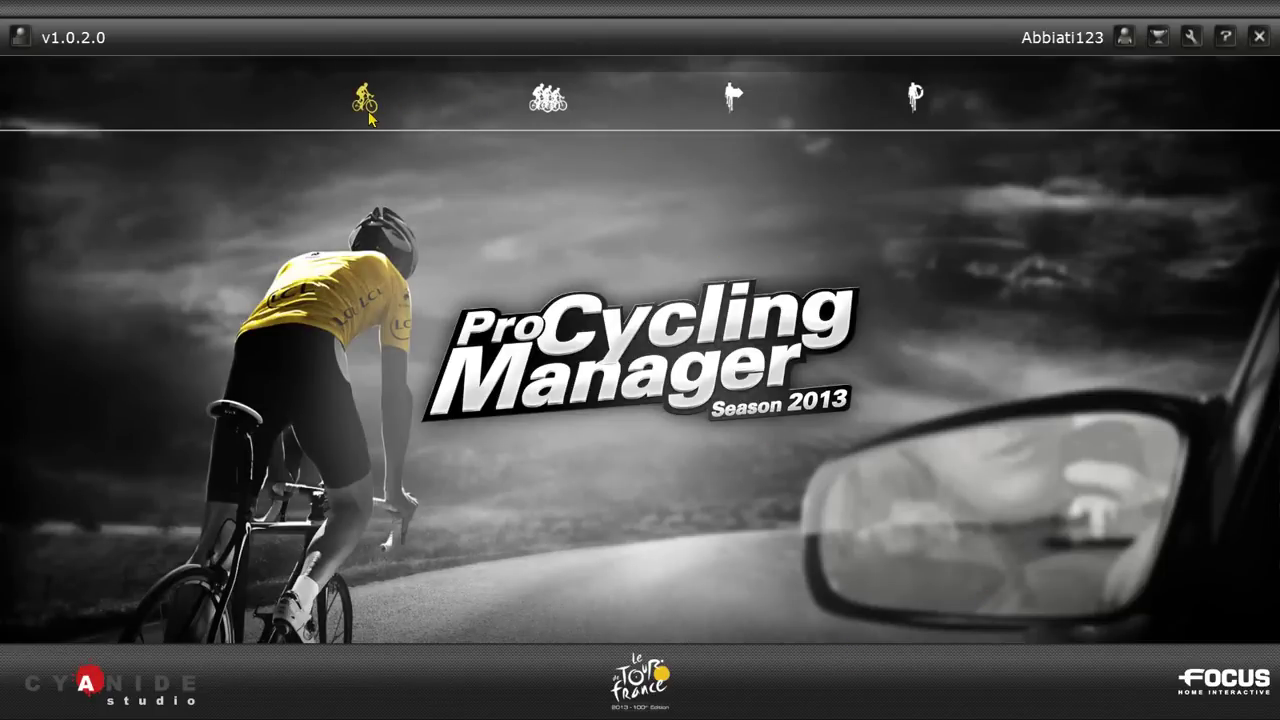
Step: Start a new single-player career and reach Select a team, showing Ag2r La Mondiale's roster
left_click(366, 114)
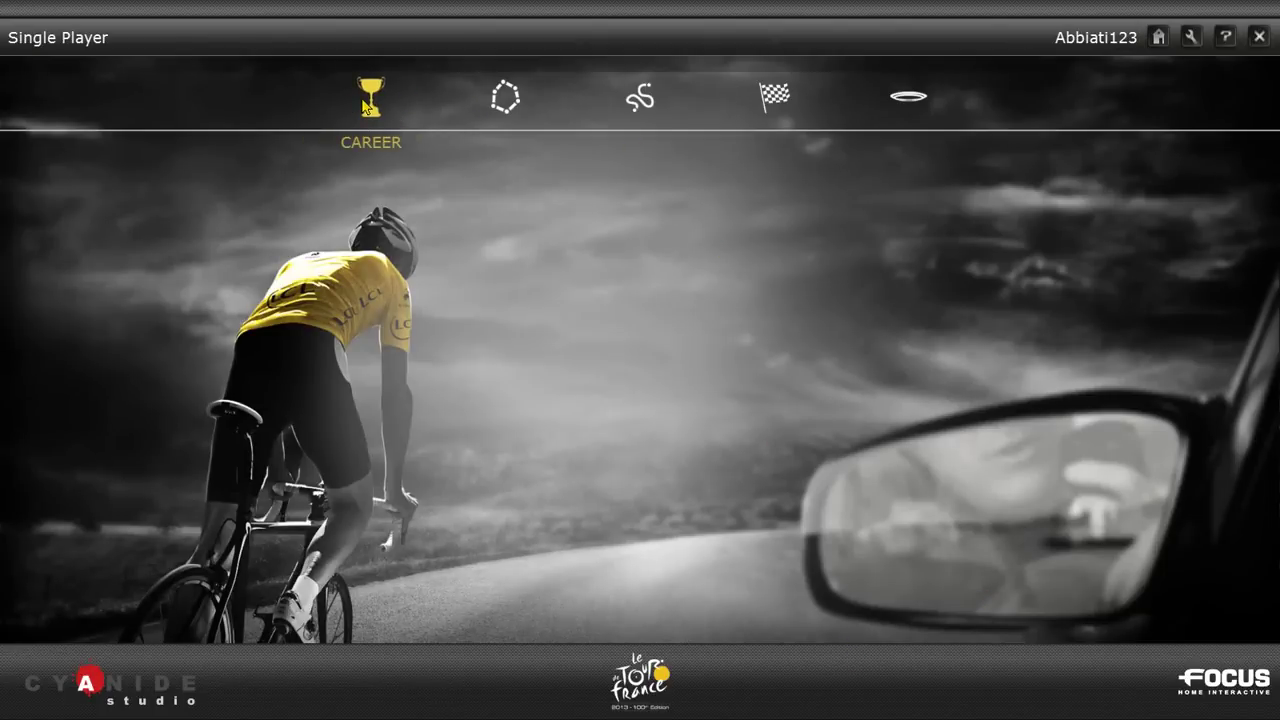
left_click(366, 100)
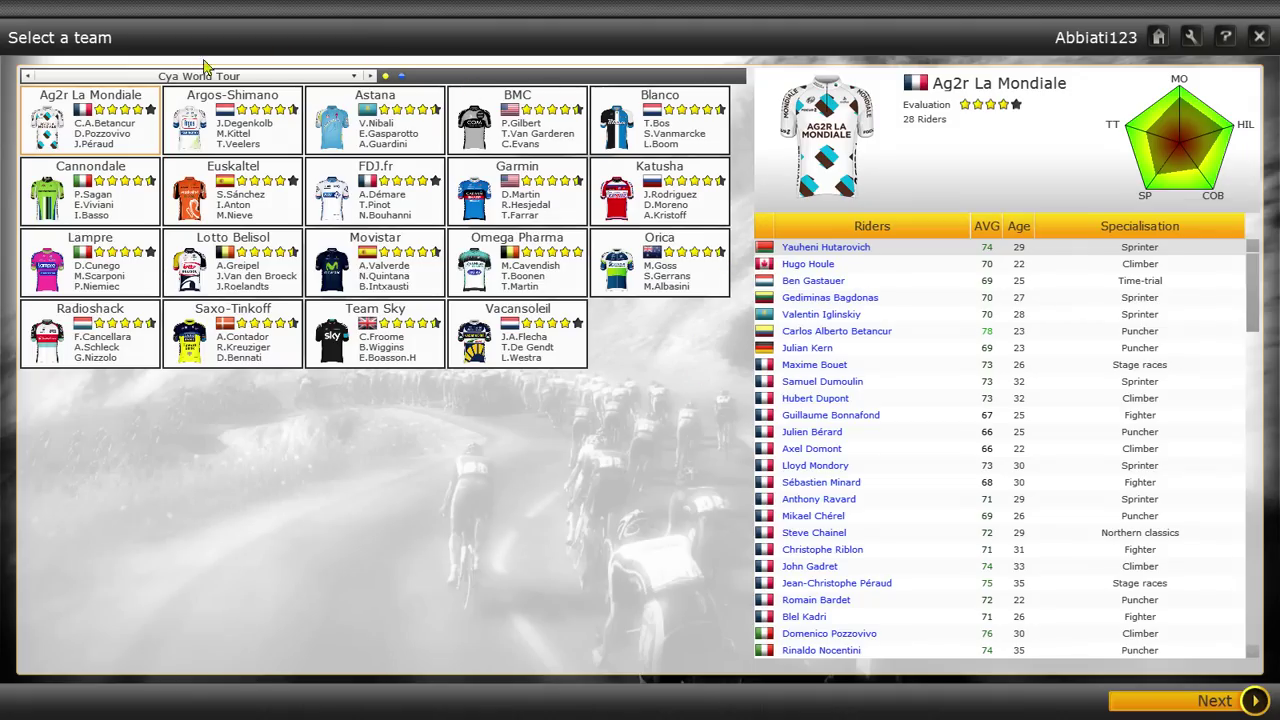
Step: Pick a Custom team, browse Young Riders and Free riders, and sort by mountain, then sprint rating
left_click(205, 76)
left_click(201, 127)
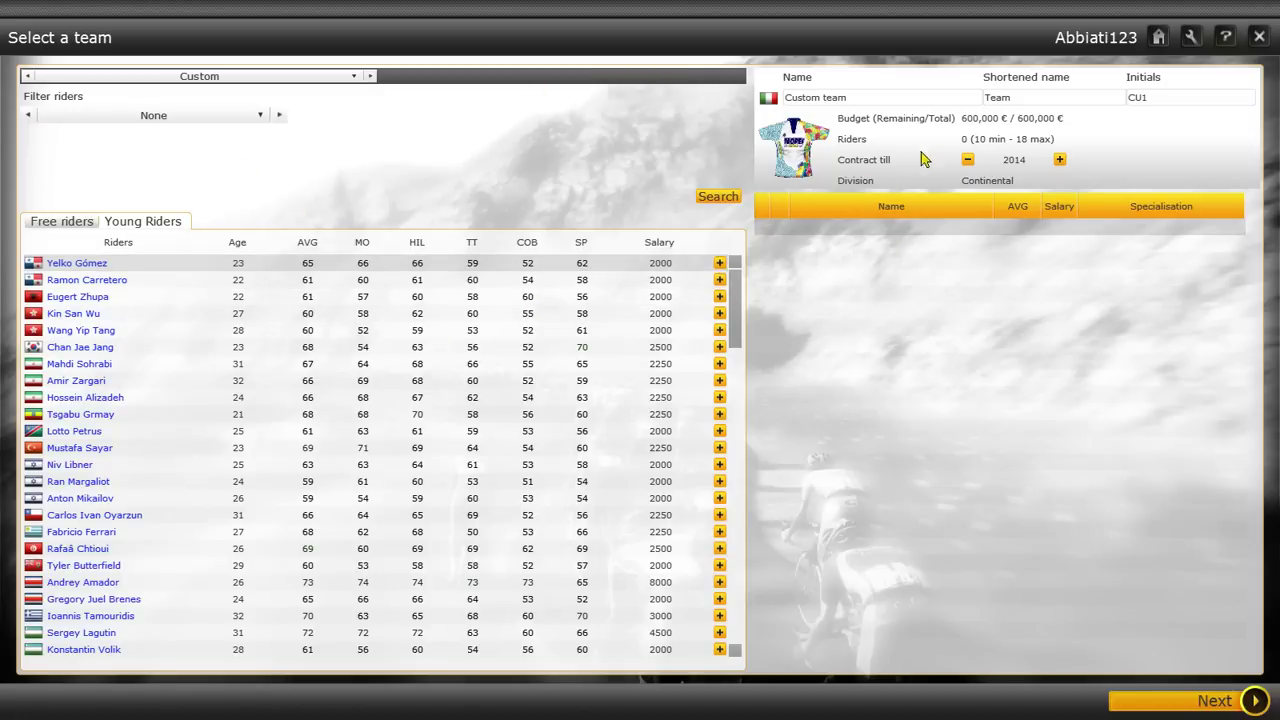
left_click(120, 222)
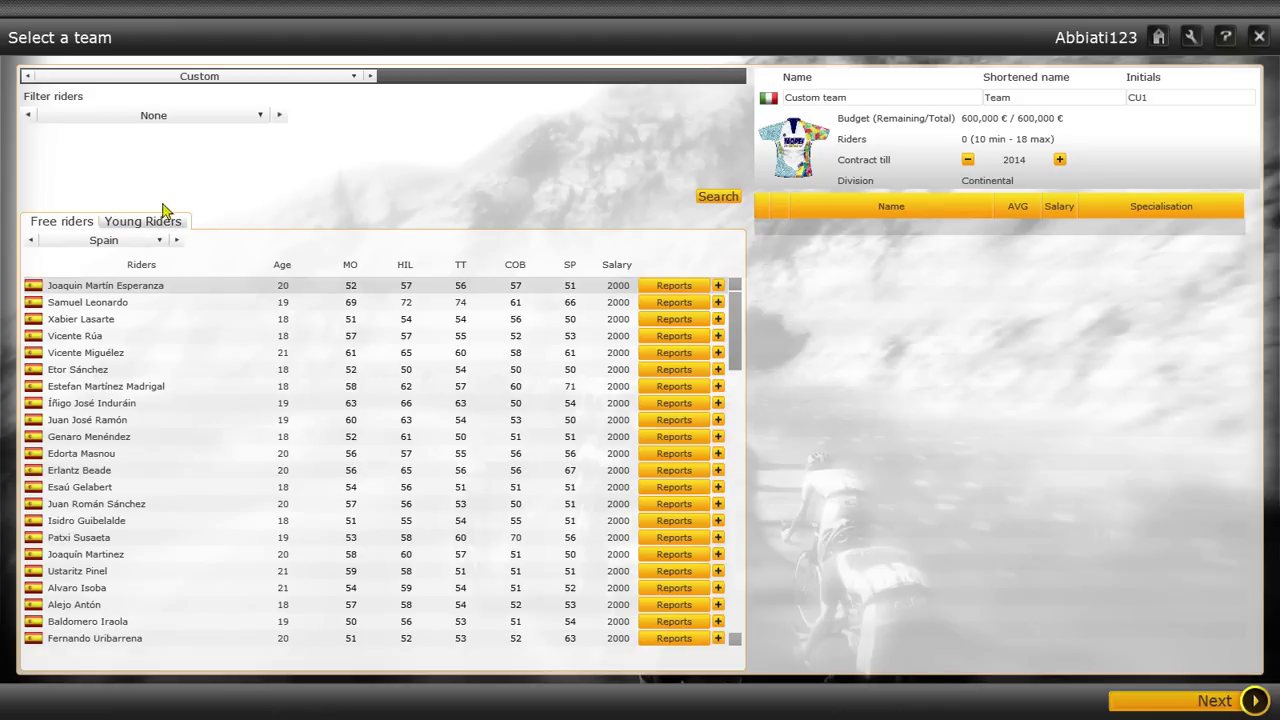
left_click(44, 221)
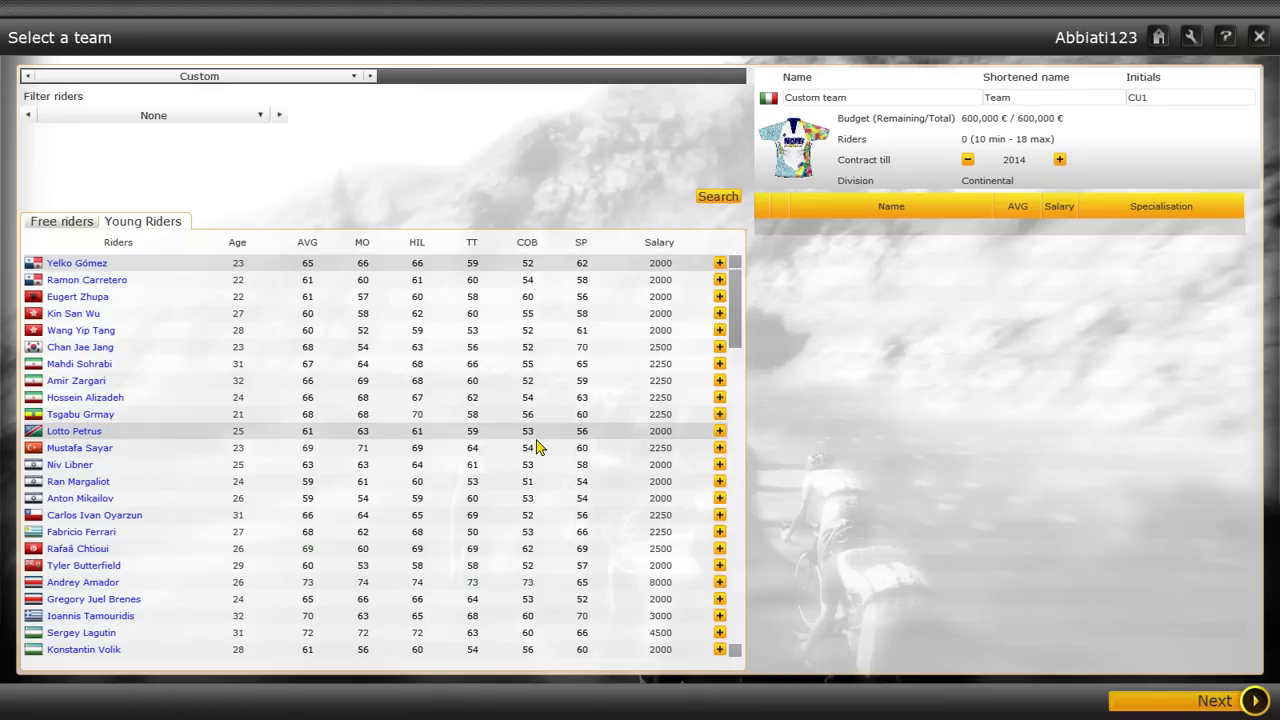
left_click(365, 243)
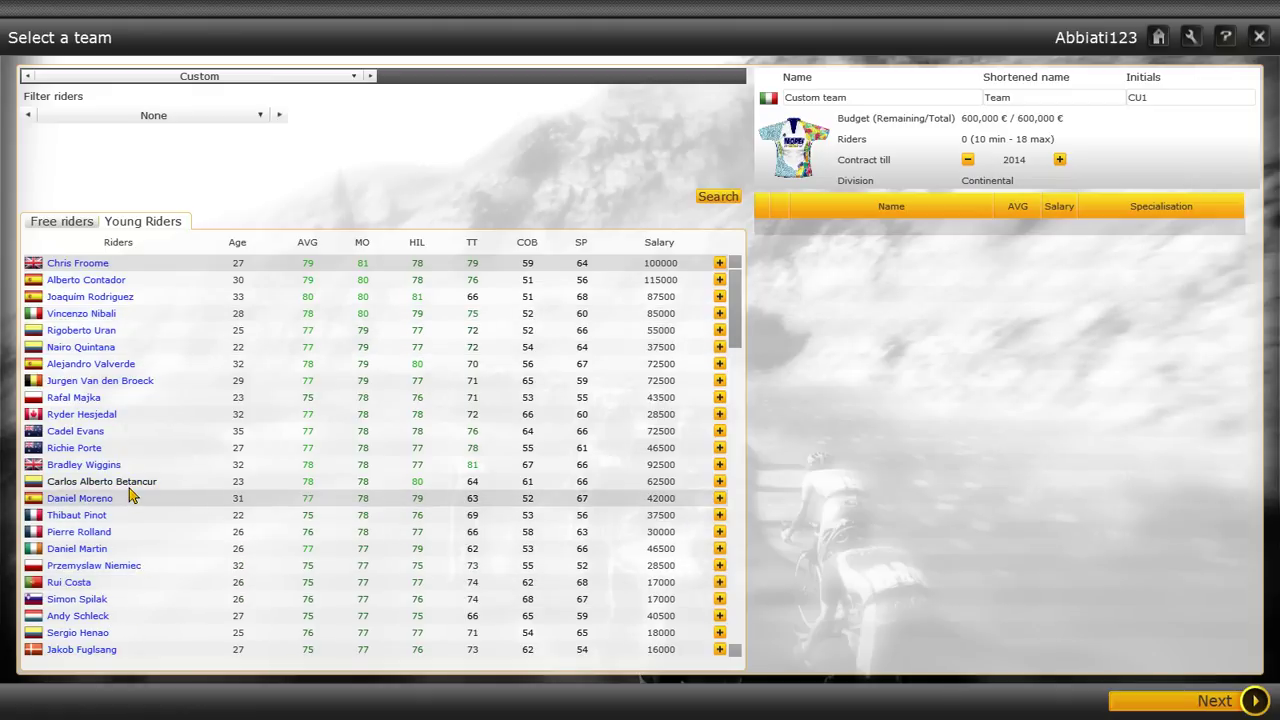
left_click(581, 245)
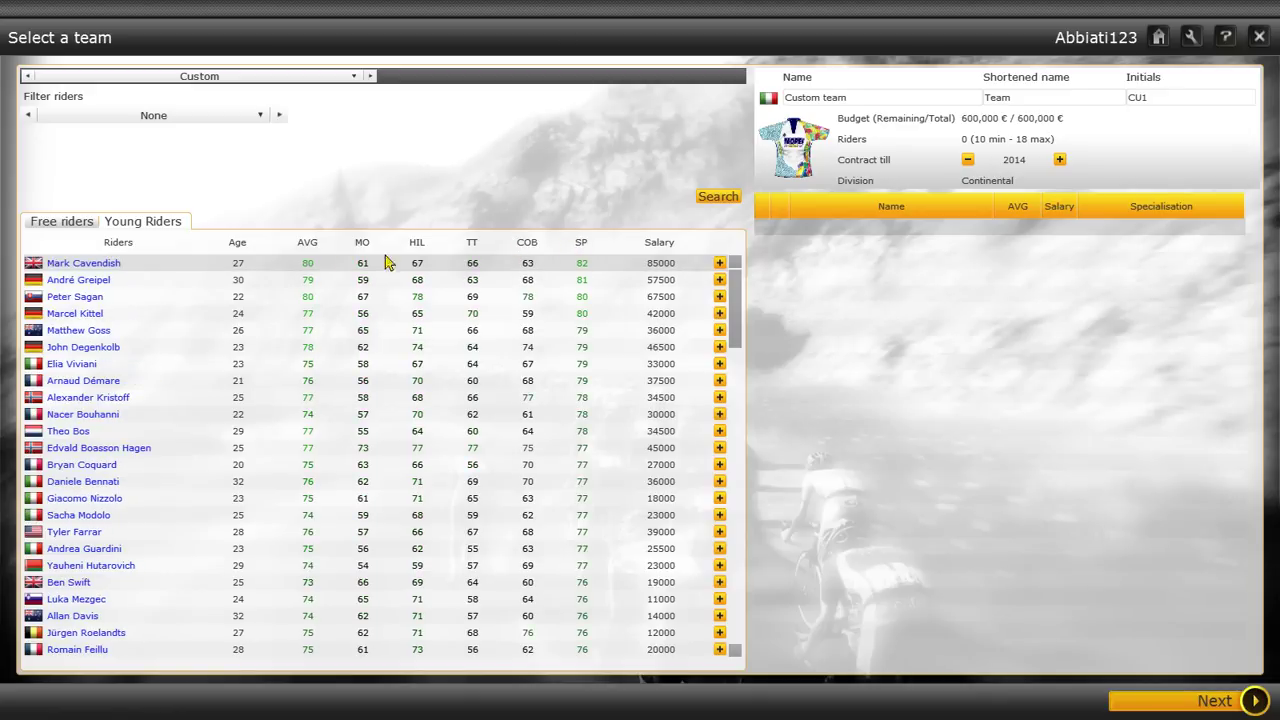
Step: Sign Degenkolb and Bouhanni, then list riders by mountain rating, best climbers first
left_click(719, 347)
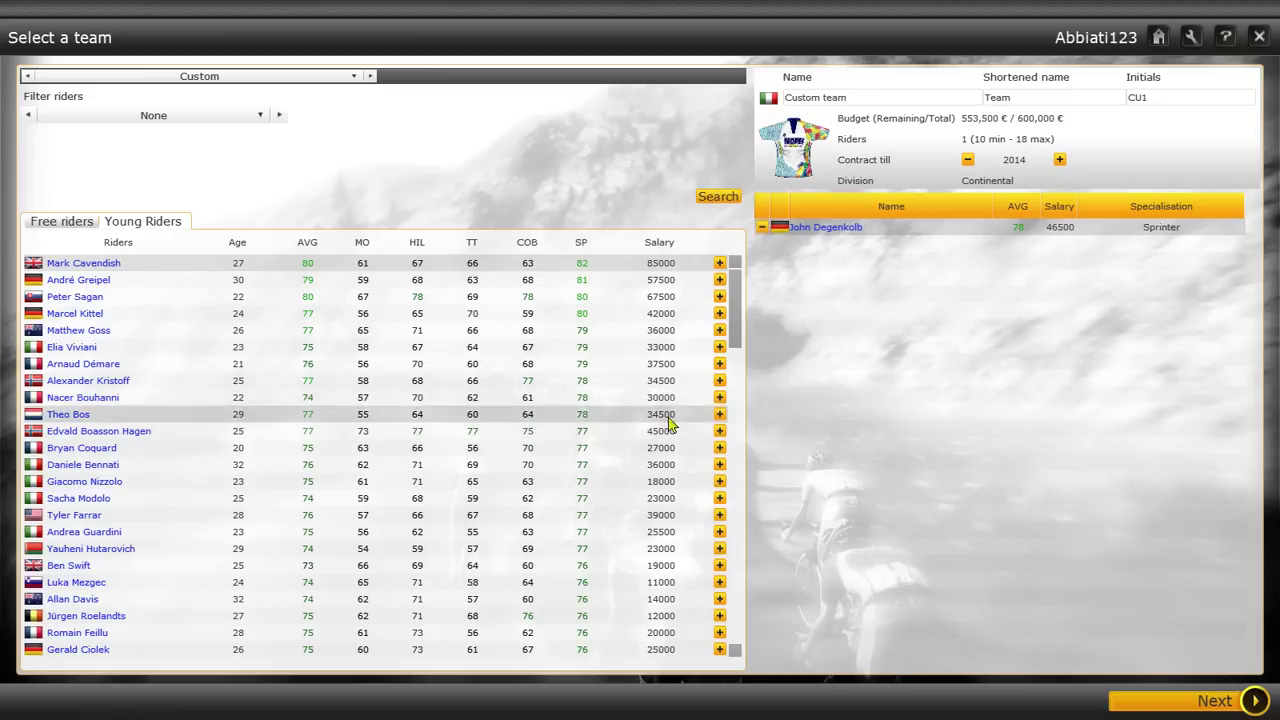
left_click(721, 399)
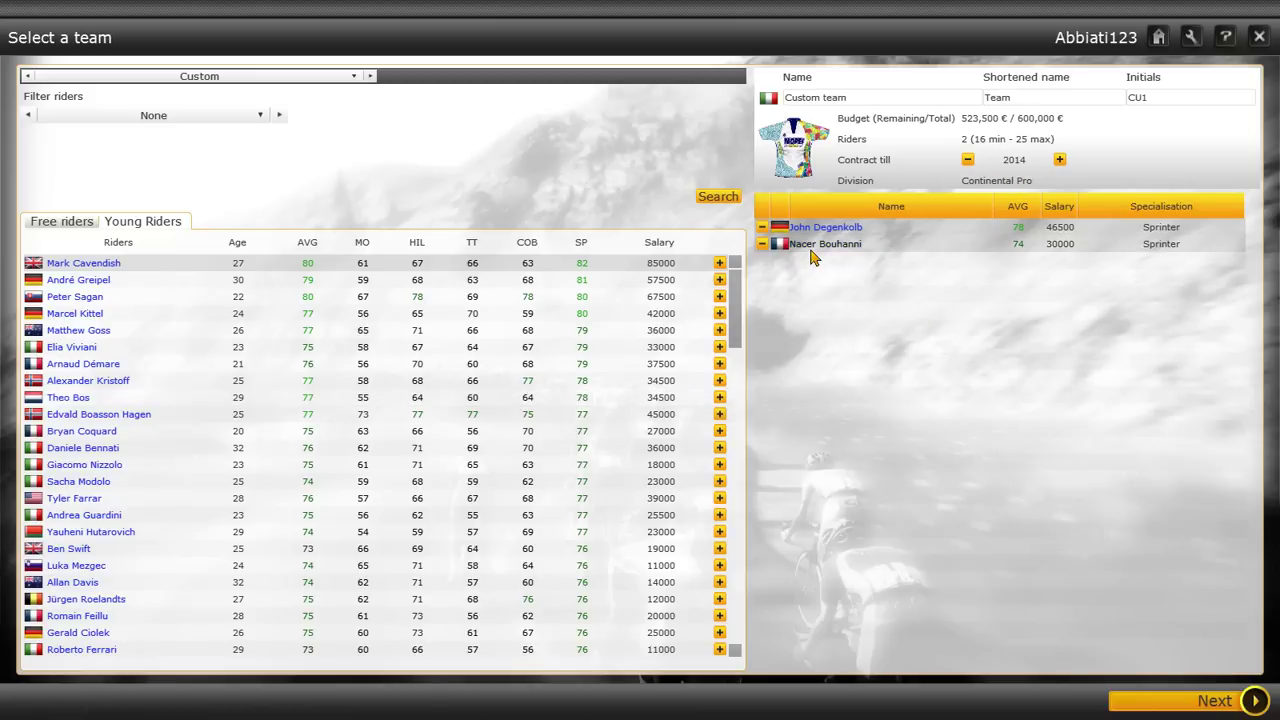
left_click(362, 242)
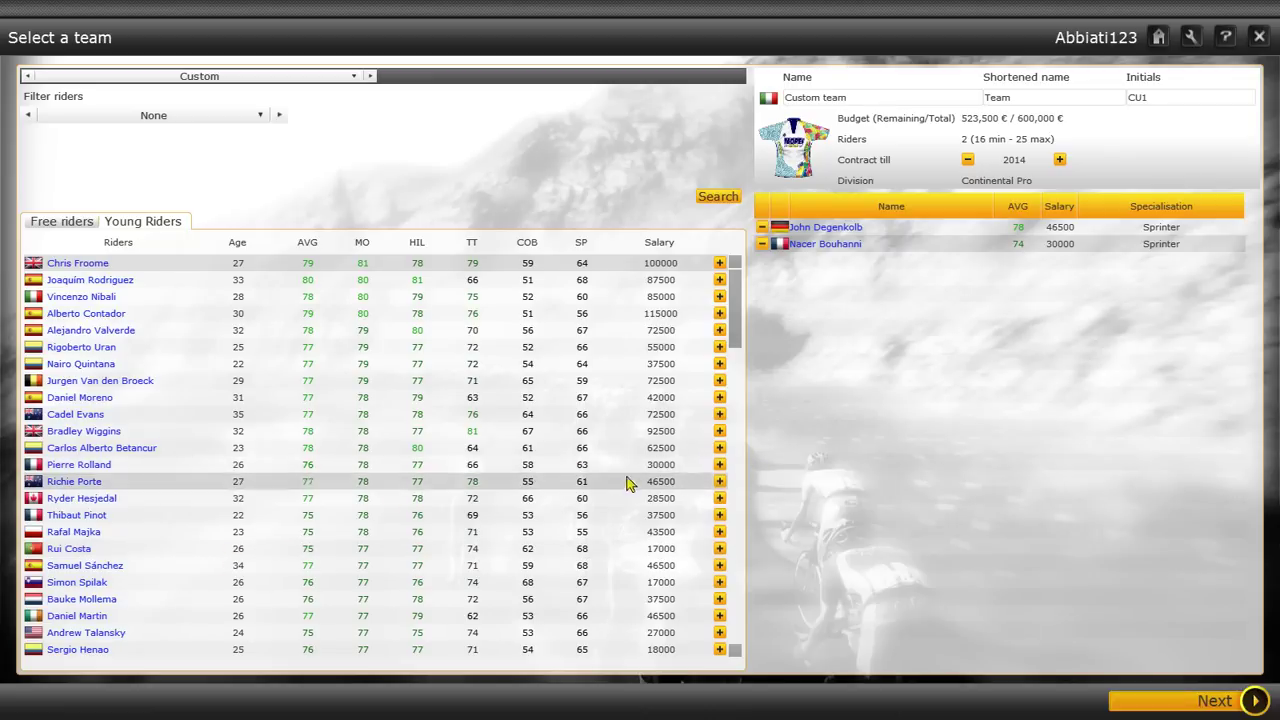
left_click(366, 245)
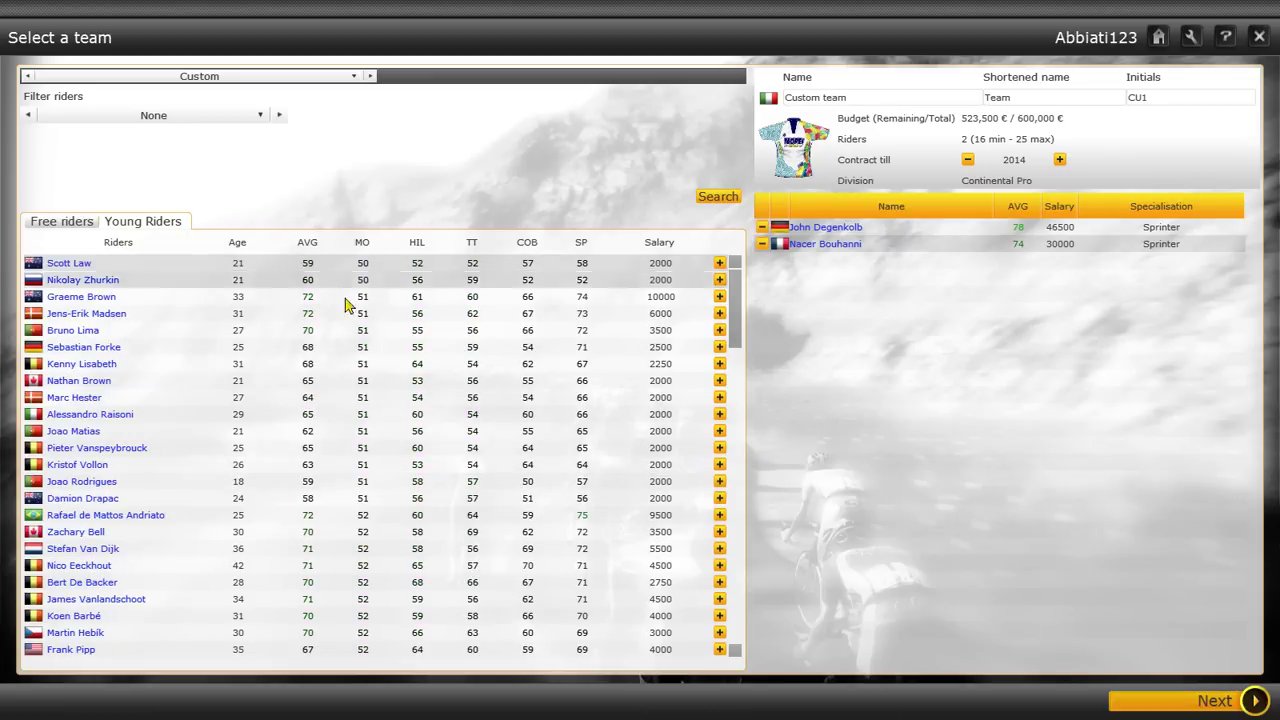
left_click(366, 246)
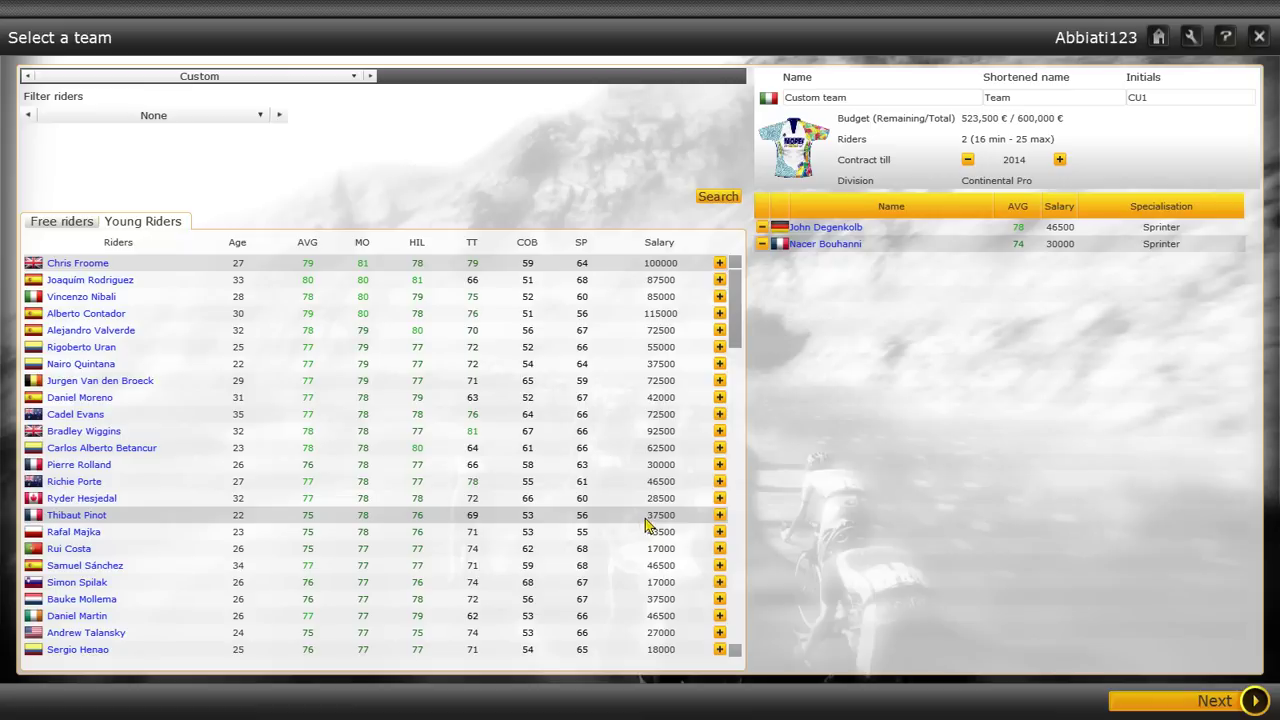
Step: Sign Thibaut Pinot and Moreno Moser, sorting by hill and then time-trial rating
left_click(720, 516)
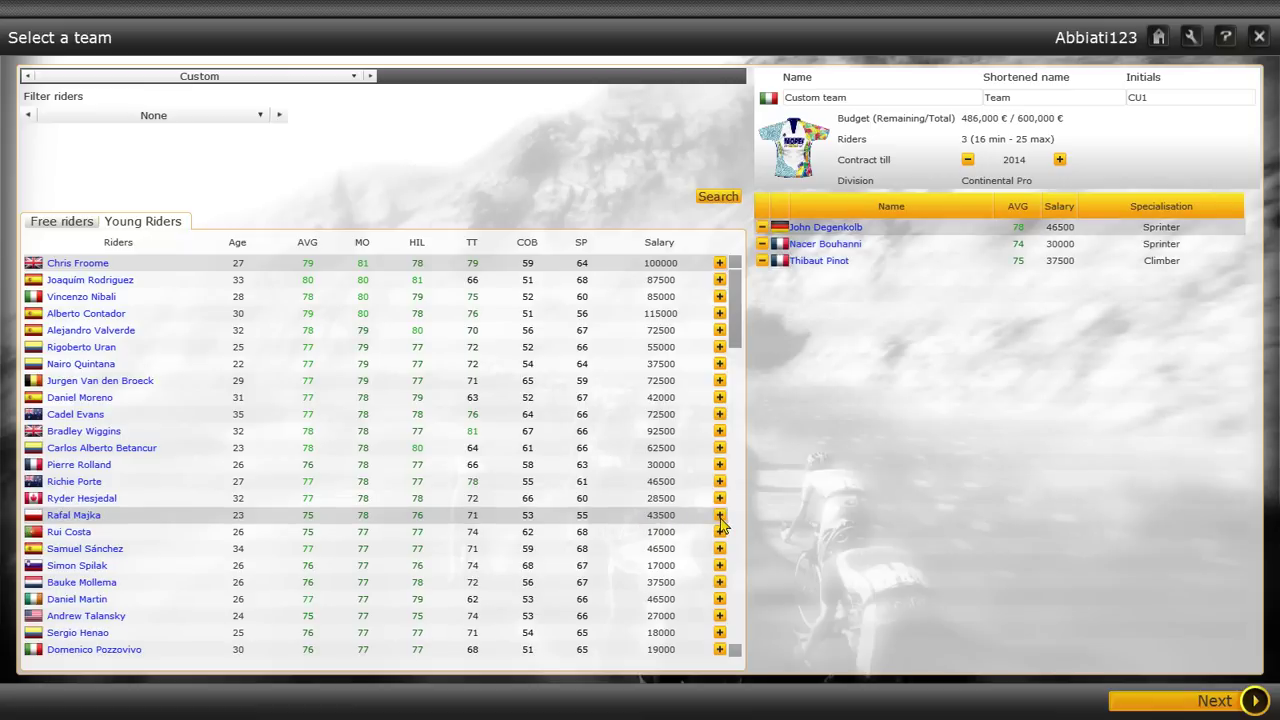
left_click(370, 249)
left_click(414, 246)
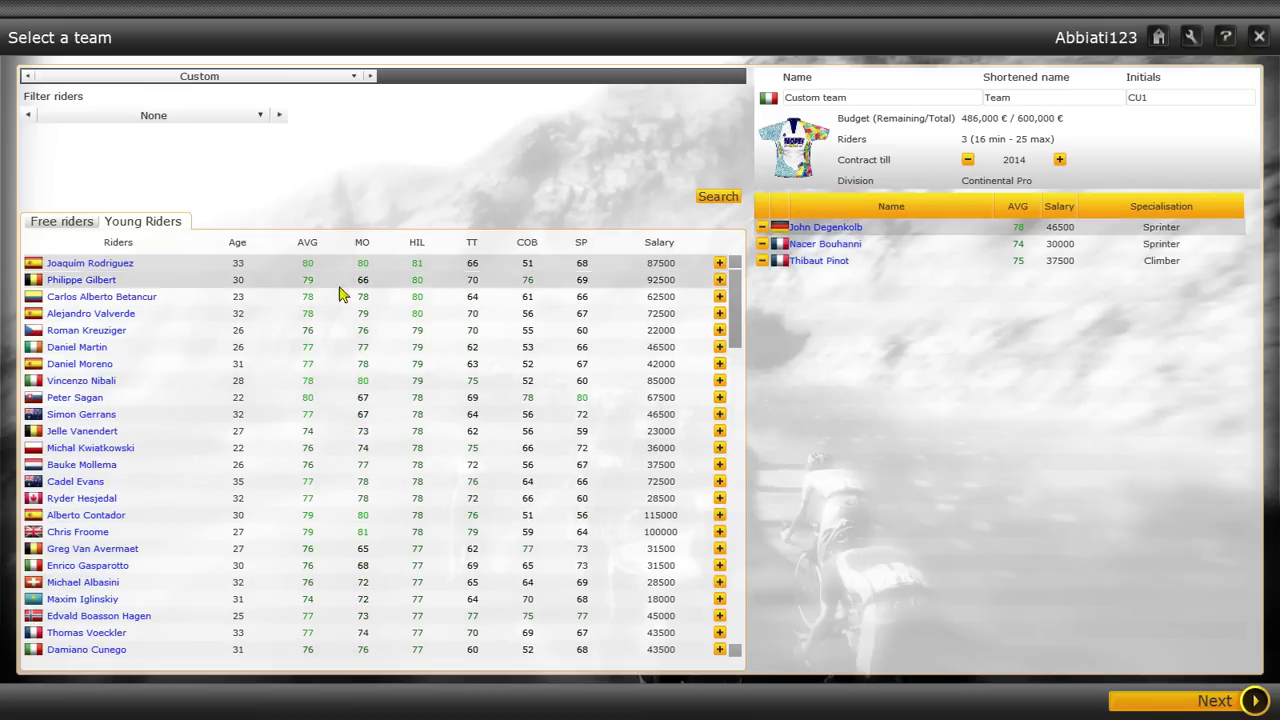
scroll(103, 388, "down", 1)
scroll(110, 400, "down", 6)
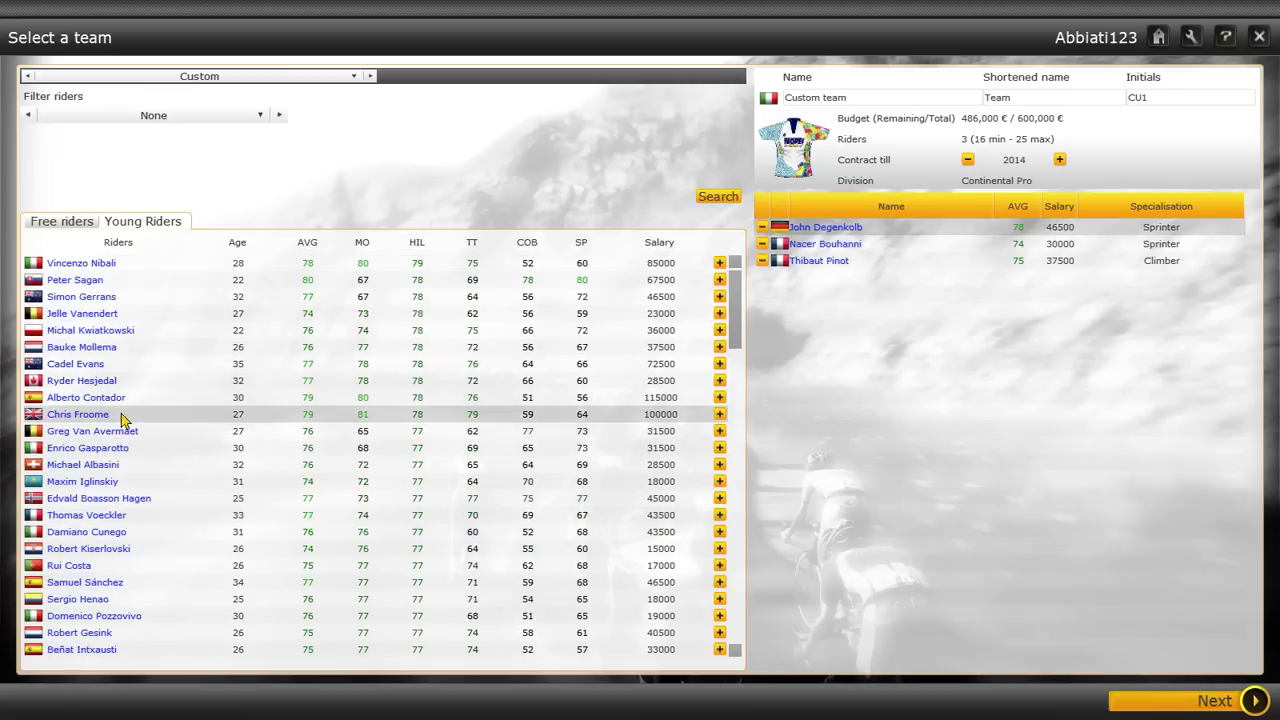
scroll(127, 421, "down", 3)
scroll(127, 473, "down", 4)
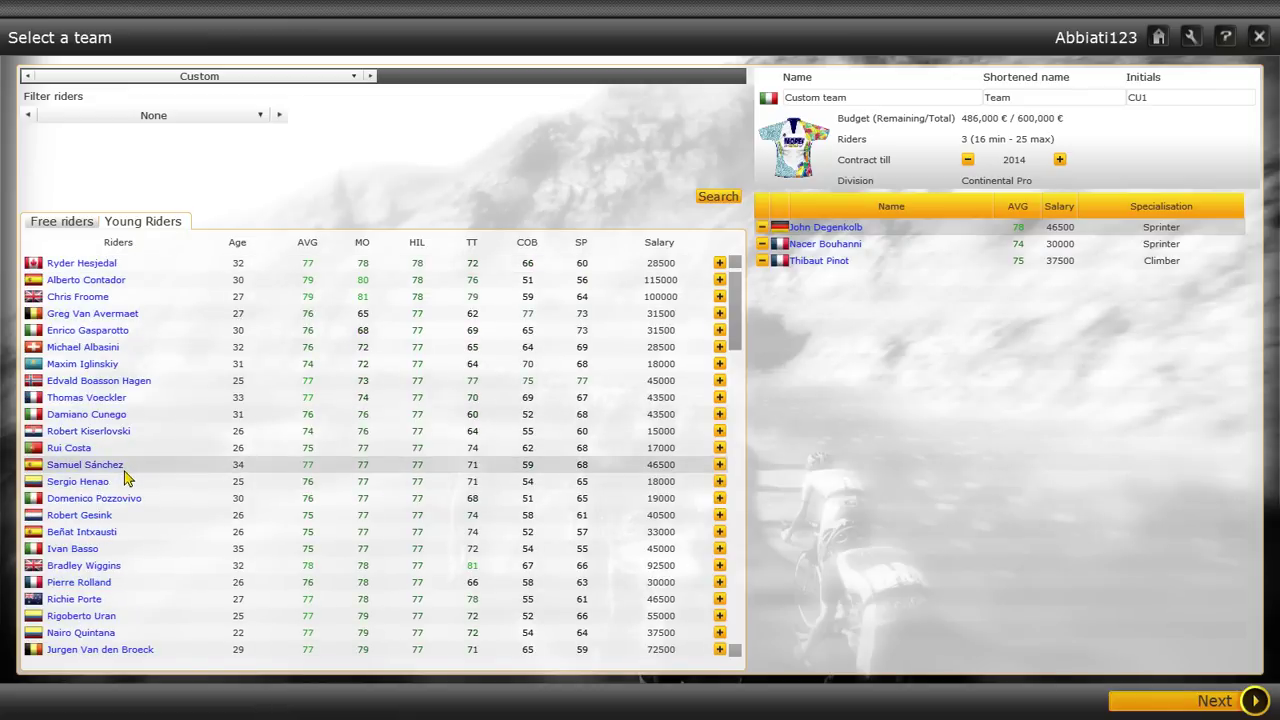
scroll(80, 528, "down", 1)
scroll(86, 534, "down", 3)
scroll(85, 548, "down", 3)
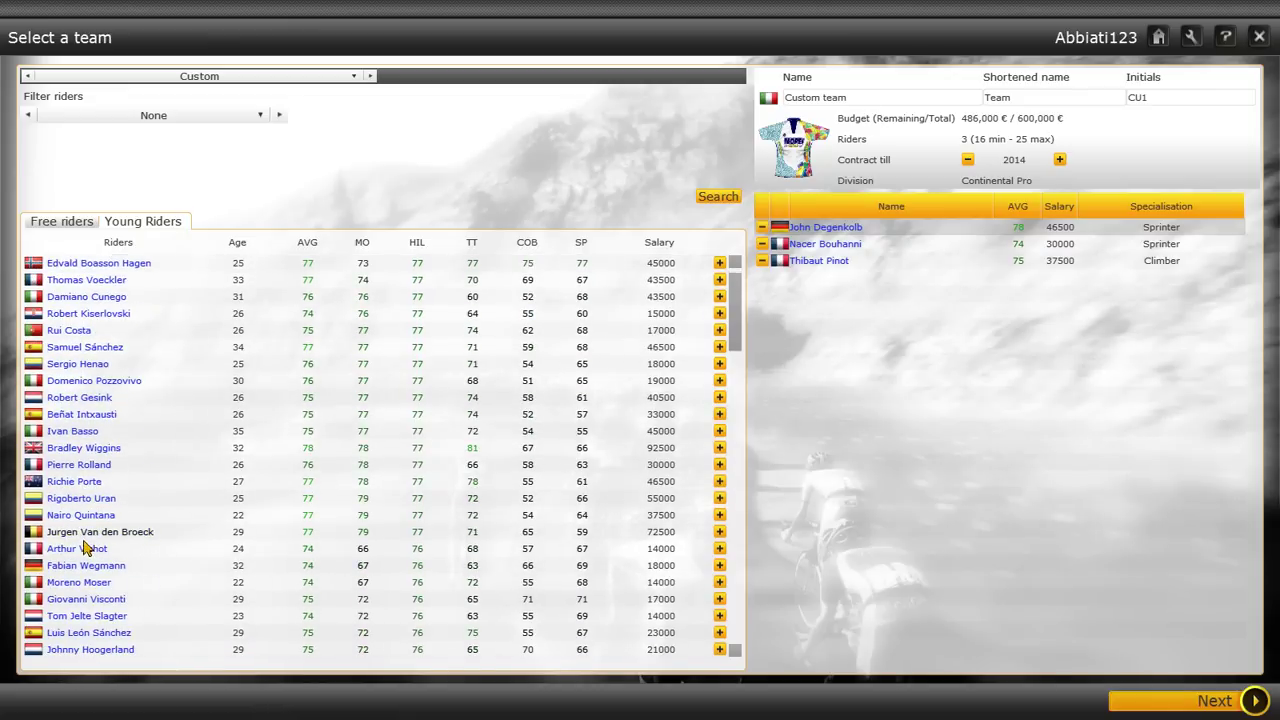
left_click(719, 583)
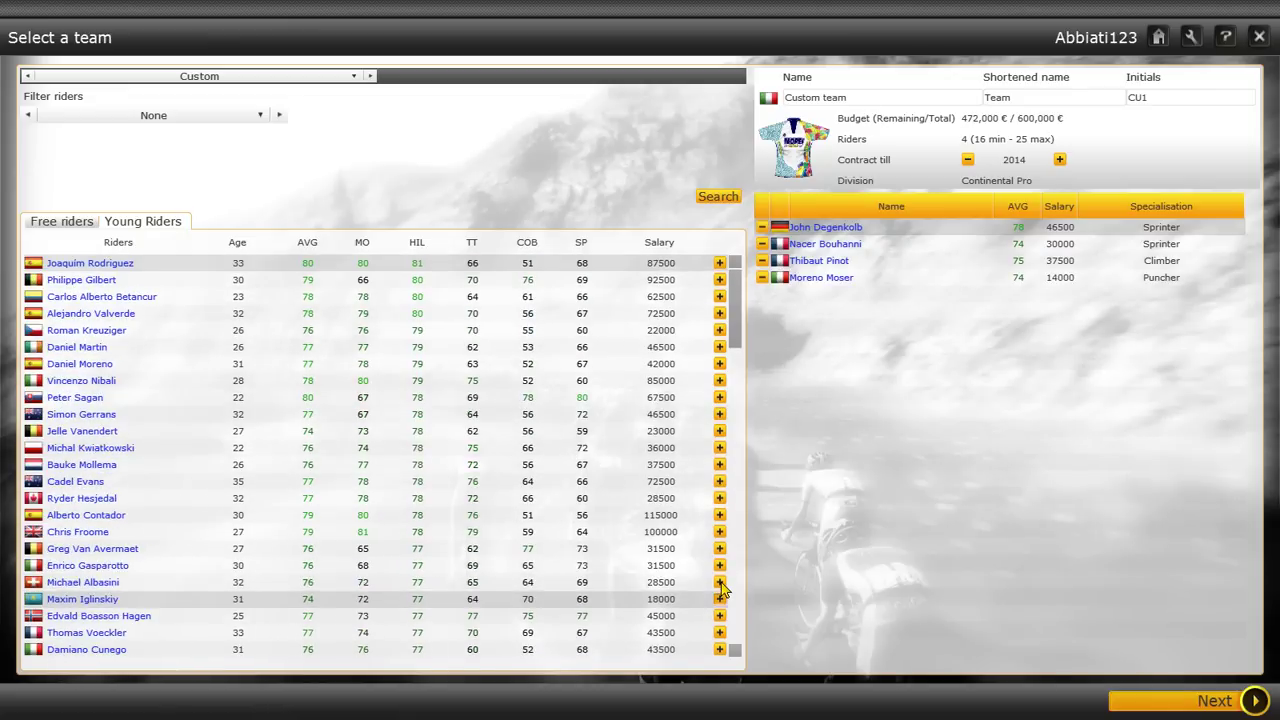
left_click(473, 245)
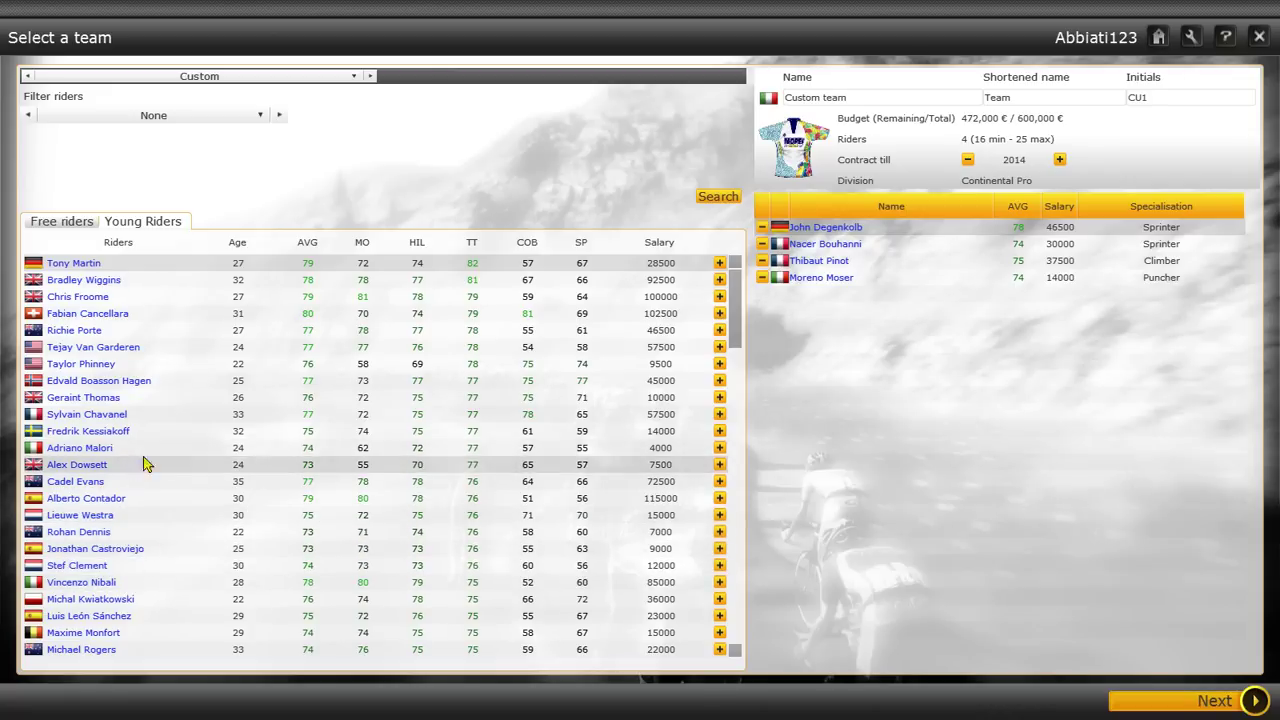
scroll(155, 452, "down", 3)
scroll(152, 455, "down", 1)
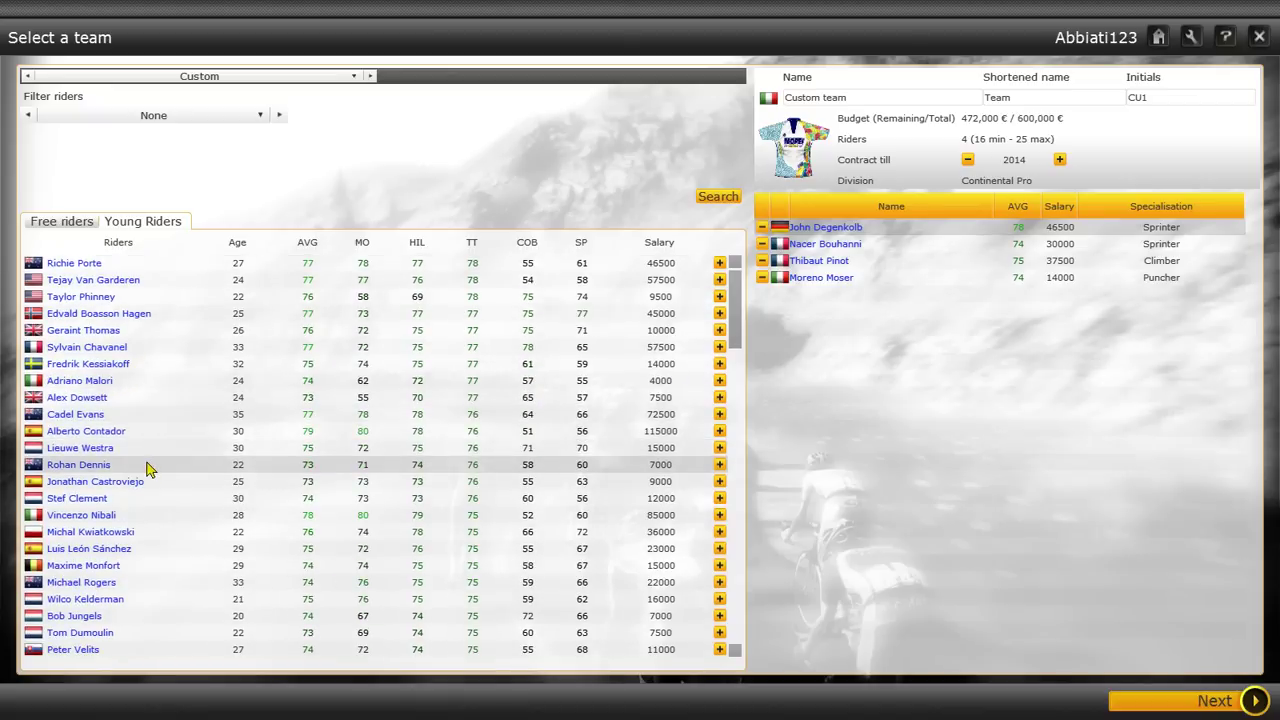
scroll(150, 462, "down", 1)
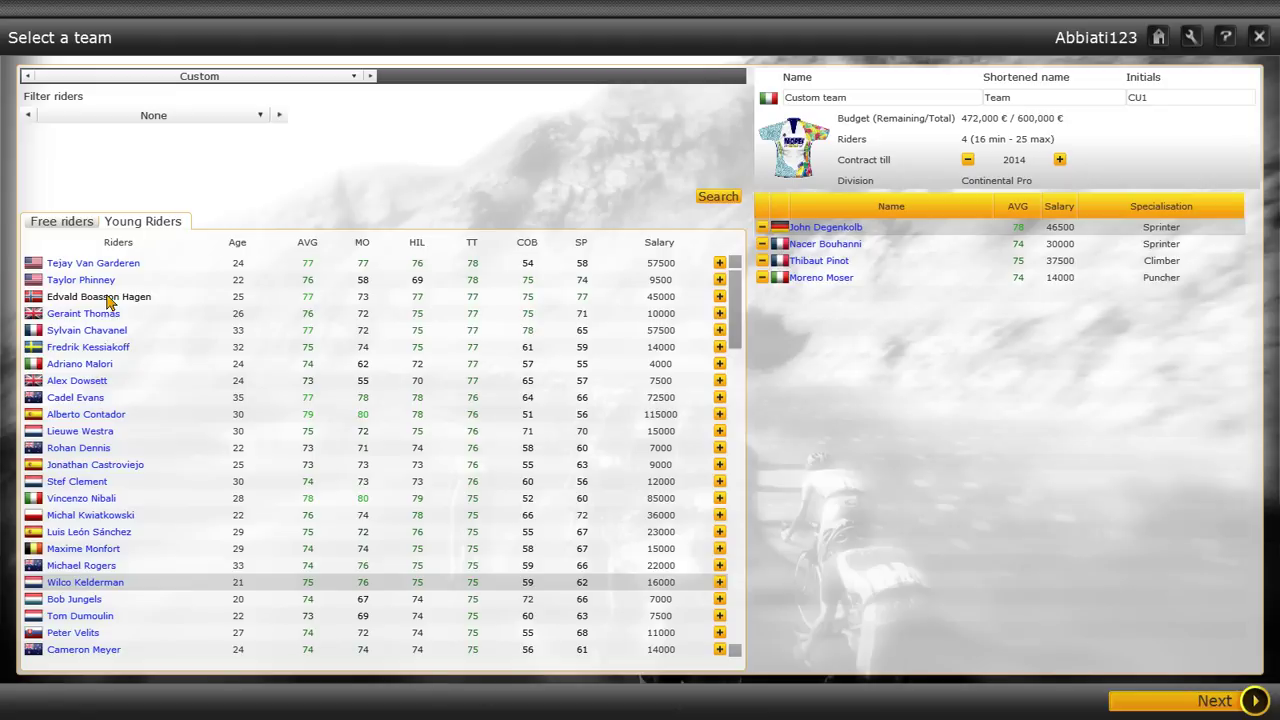
scroll(152, 320, "down", 3)
scroll(151, 336, "down", 1)
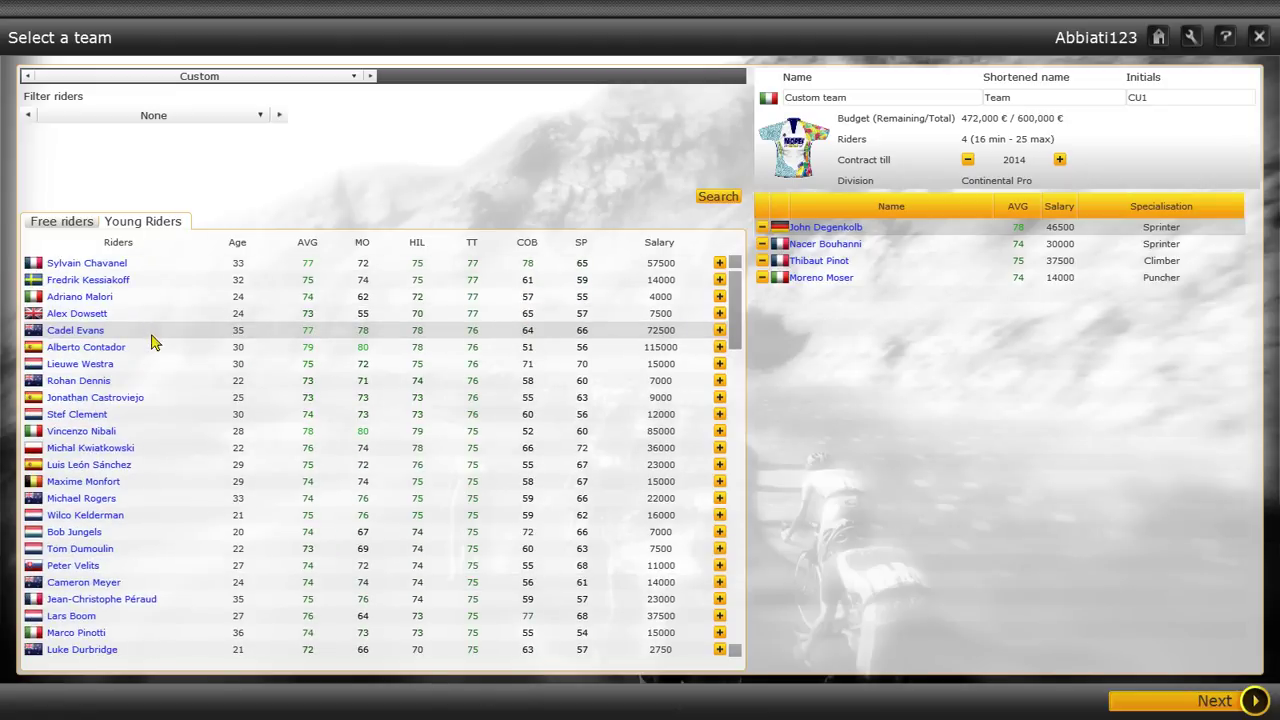
scroll(151, 345, "down", 2)
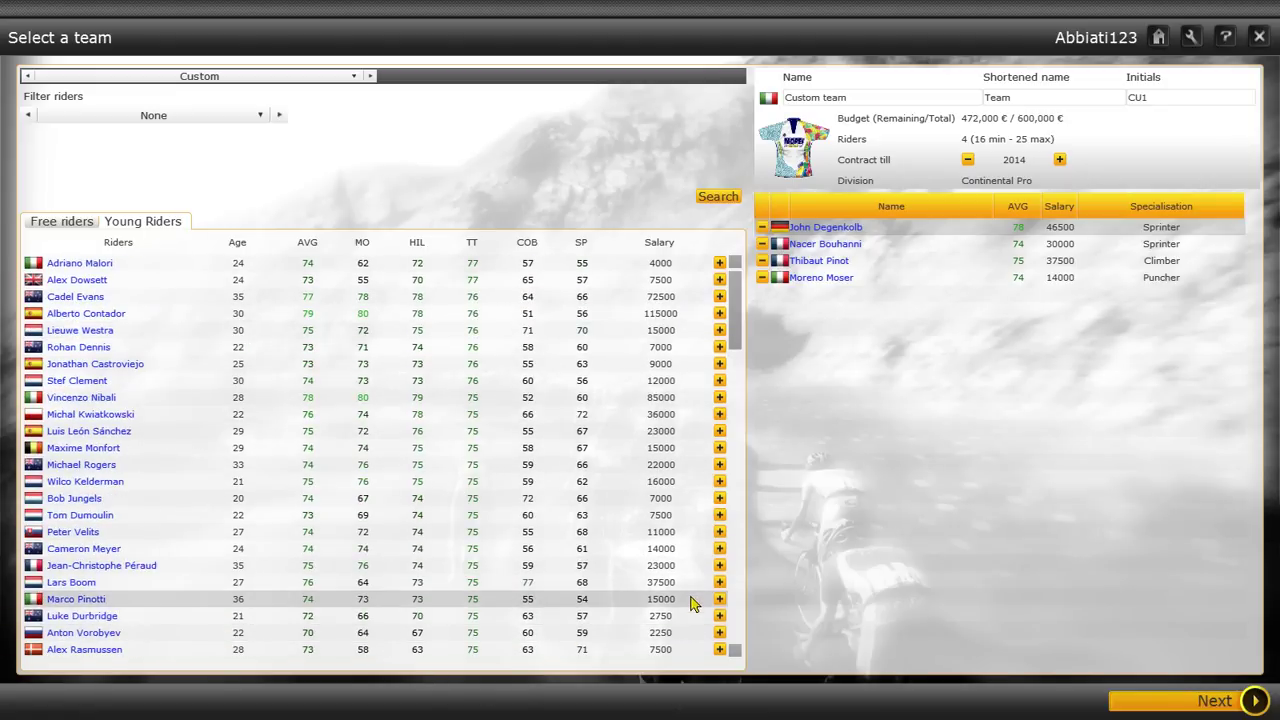
Step: Sign Marco Pinotti, sort by cobbles, and briefly add then drop Cancellara and Terpstra
left_click(719, 599)
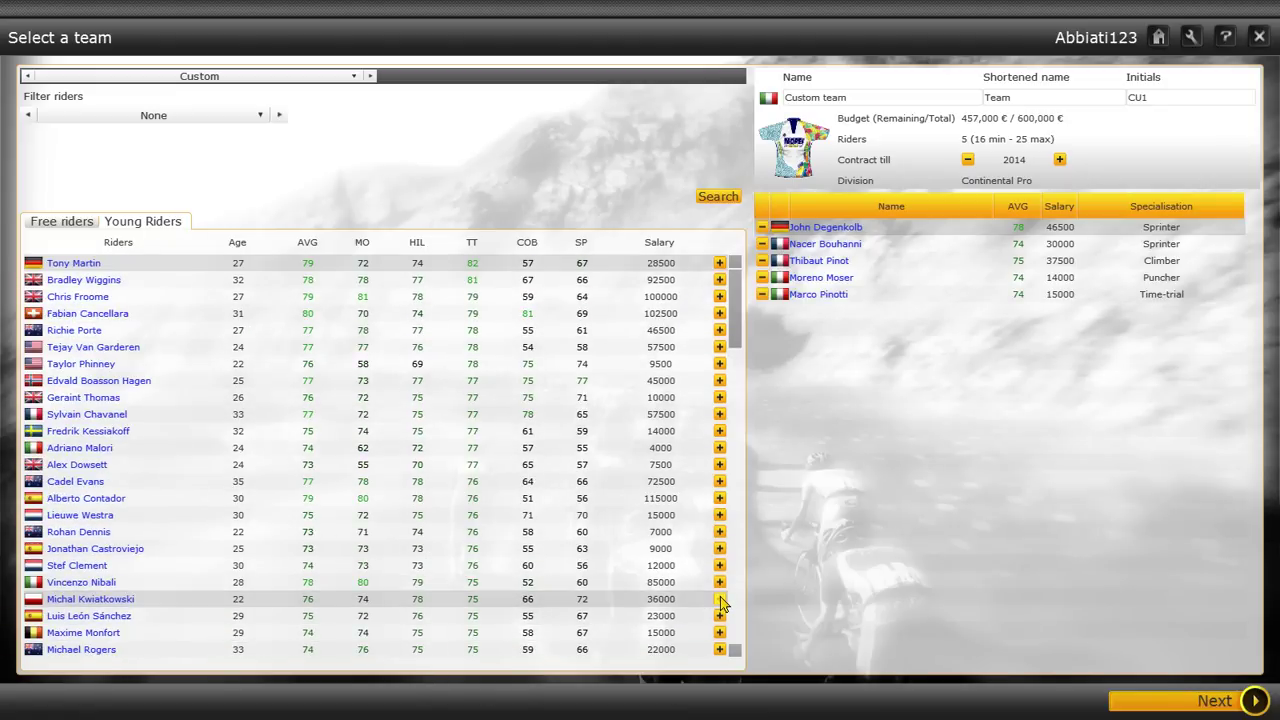
left_click(538, 243)
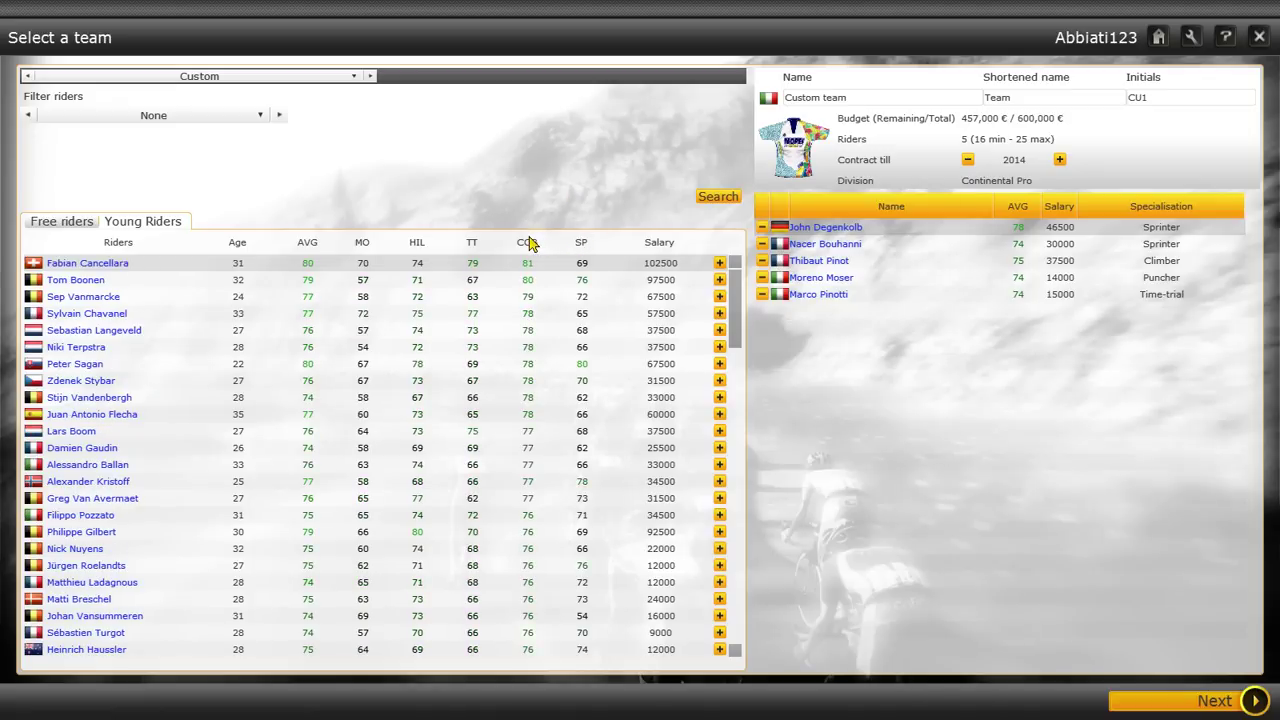
left_click(719, 264)
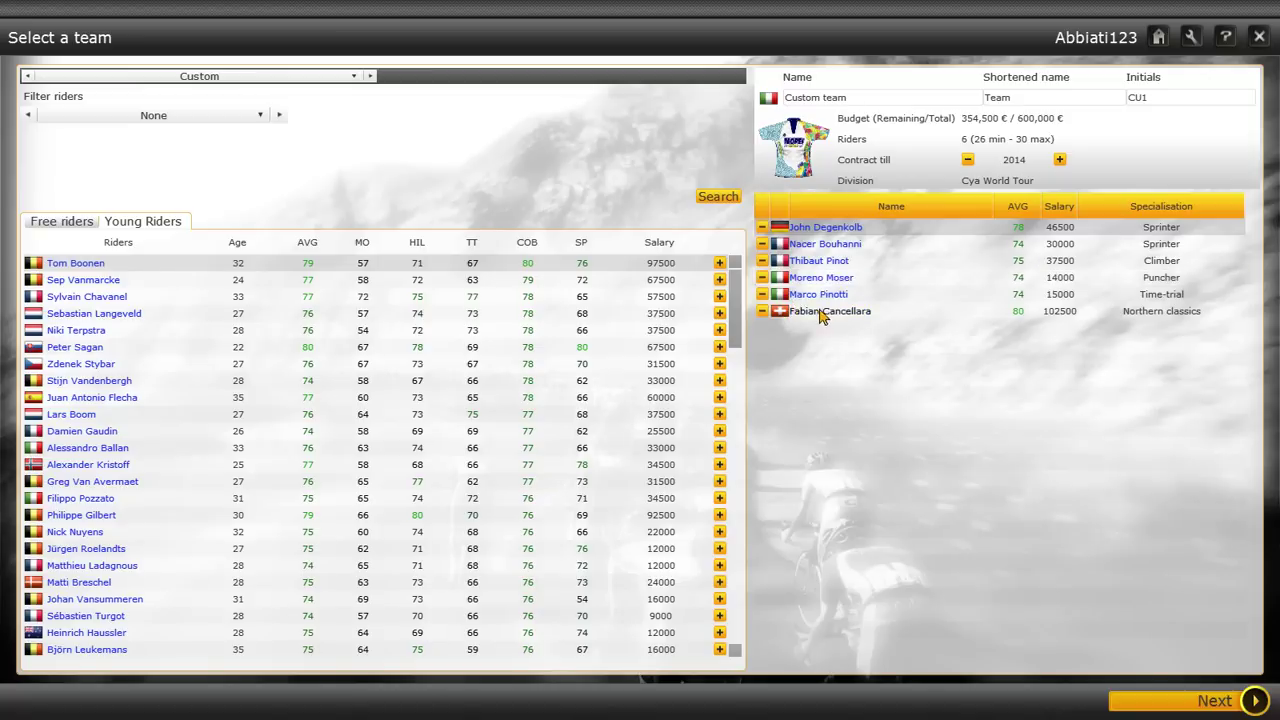
left_click(762, 311)
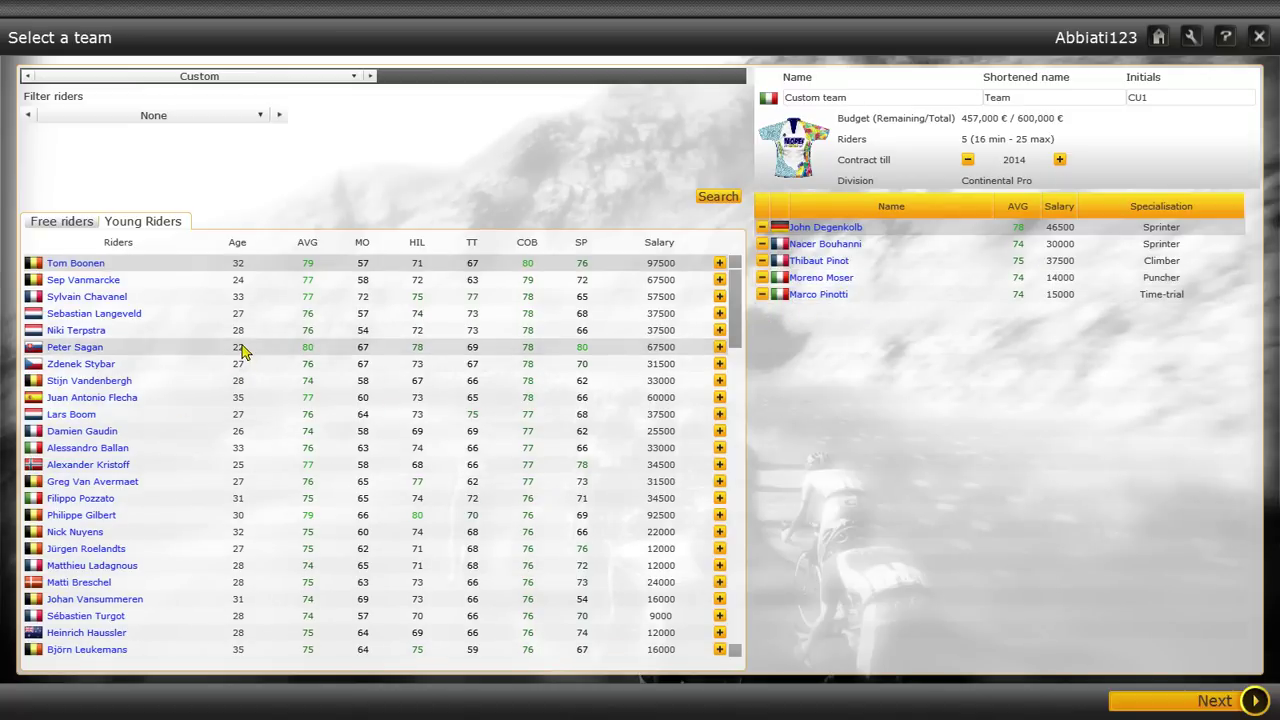
left_click(720, 331)
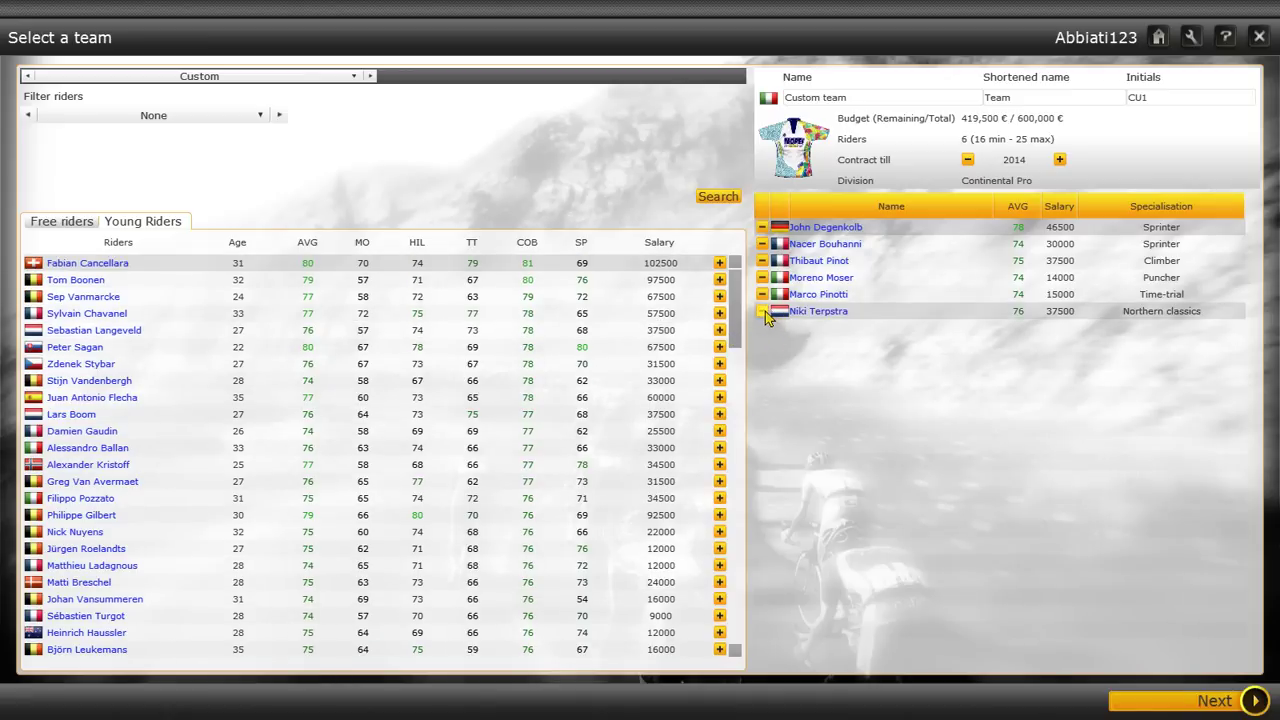
left_click(763, 311)
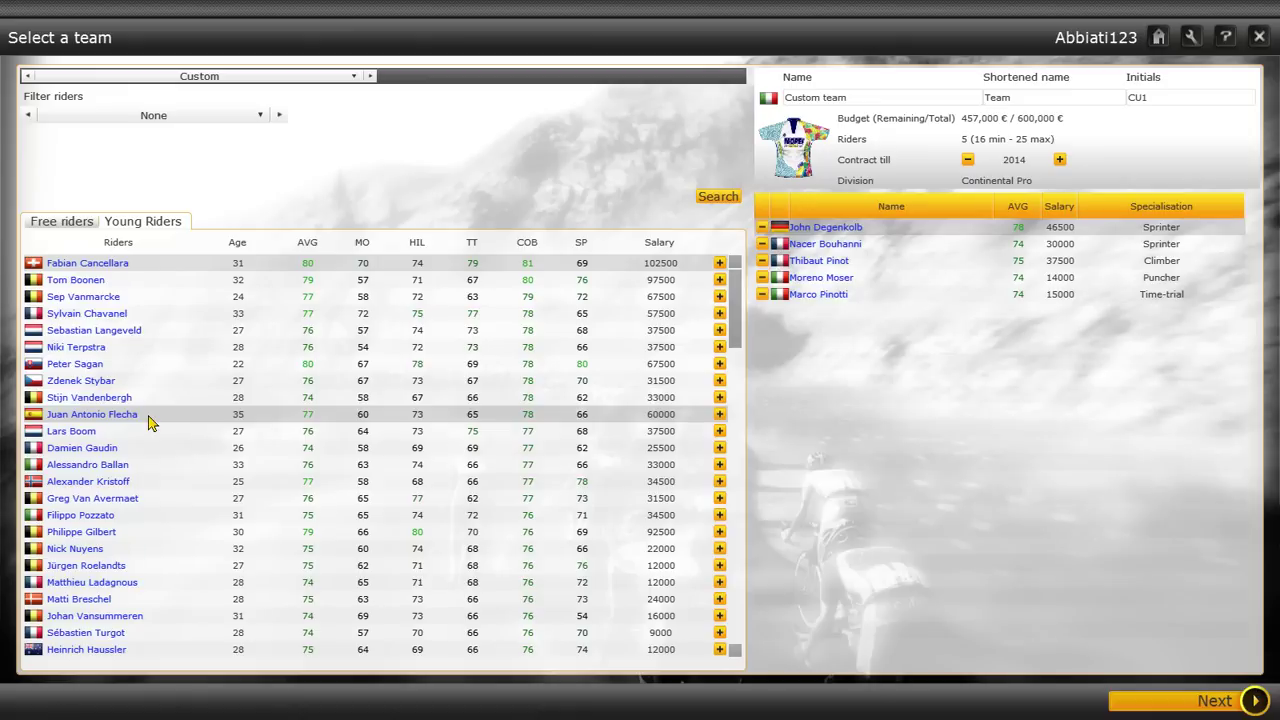
Step: Inspect Flecha and Ballan, sign Niki Terpstra, and try then drop Chavanel
left_click(148, 420)
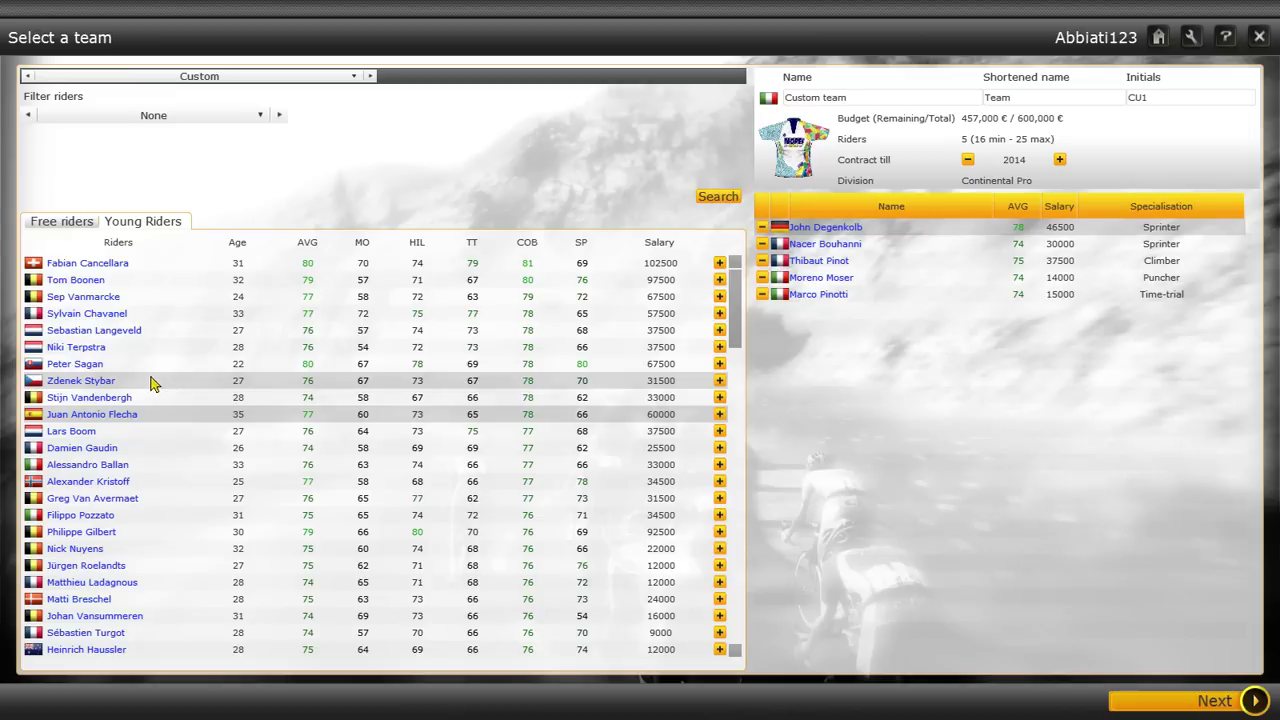
left_click(142, 470)
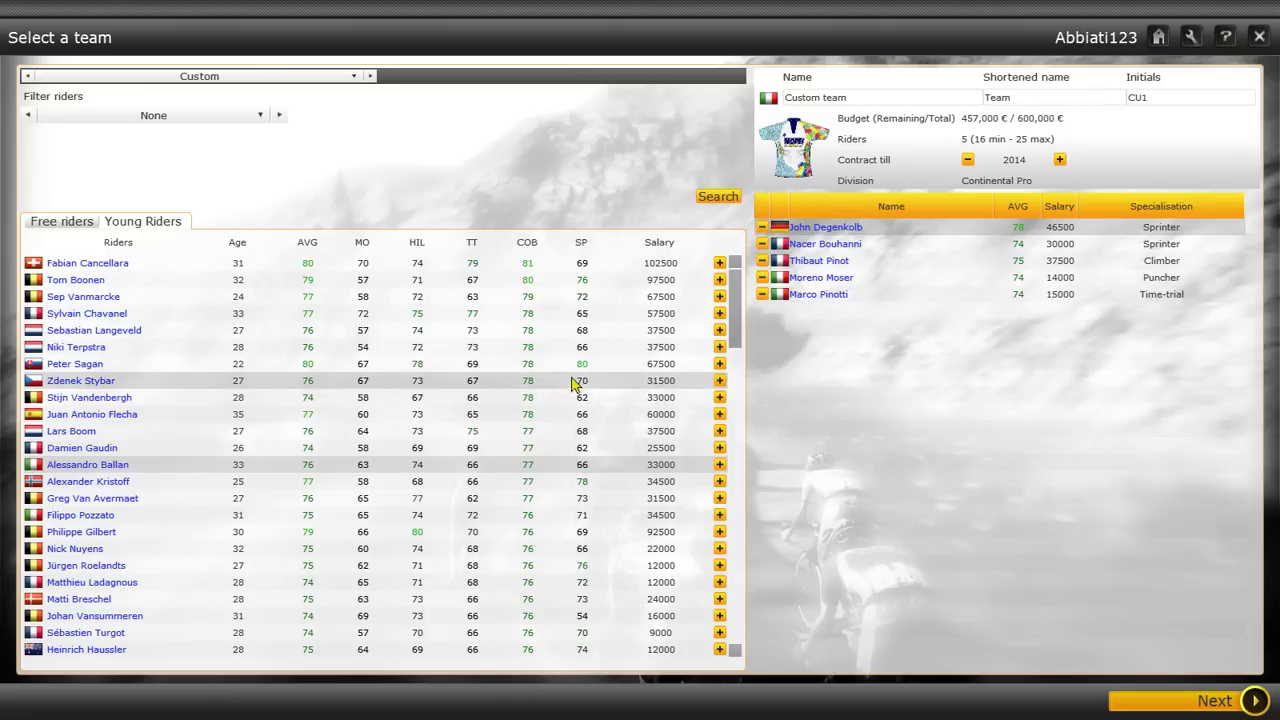
left_click(720, 348)
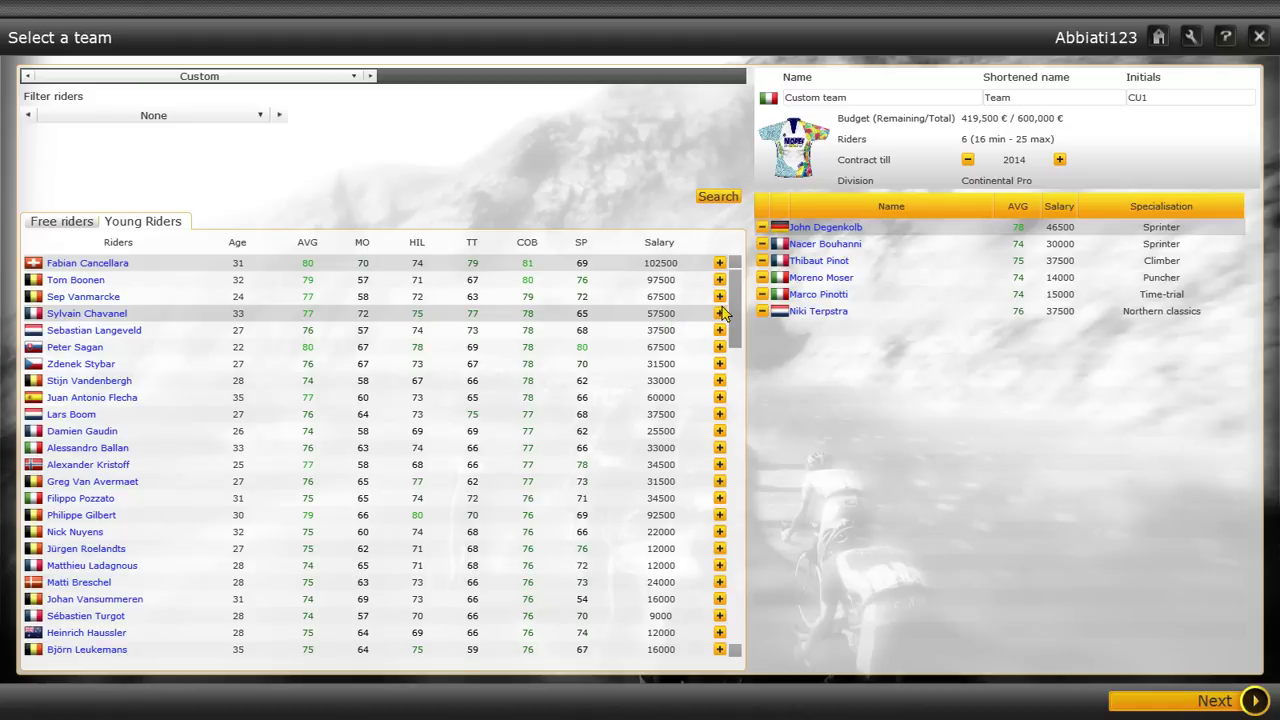
left_click(721, 314)
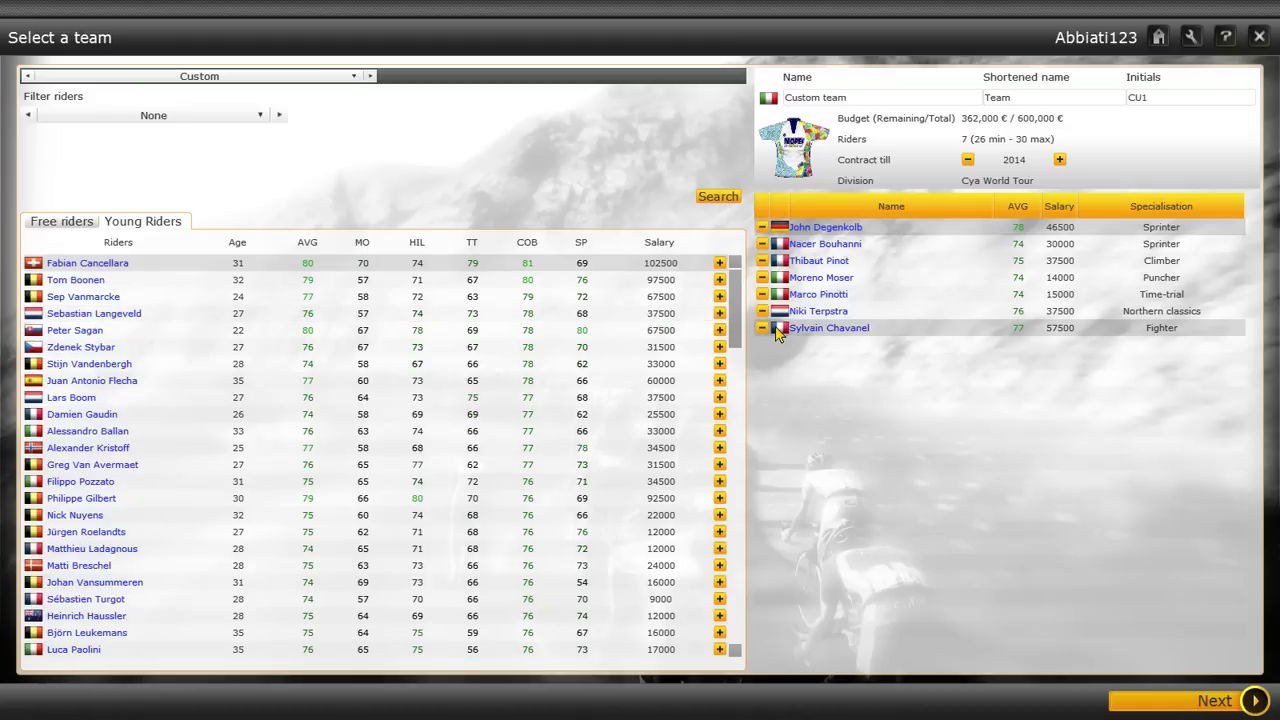
left_click(762, 328)
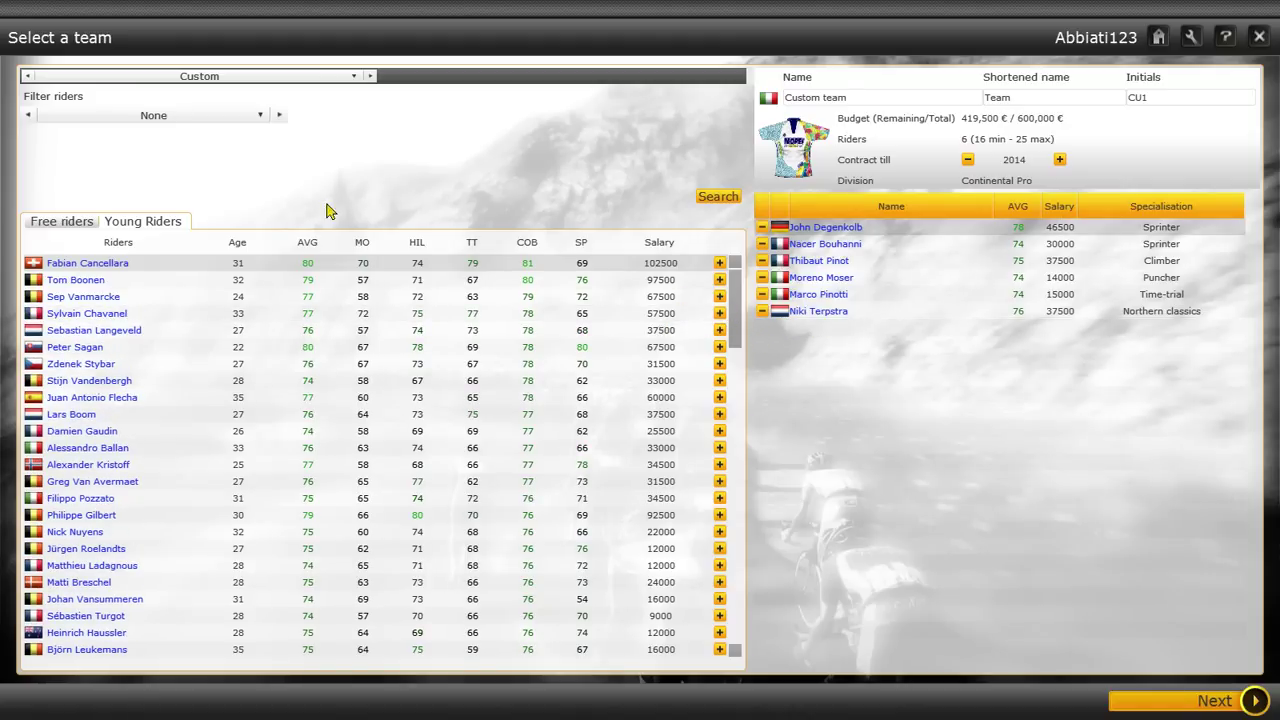
left_click(364, 246)
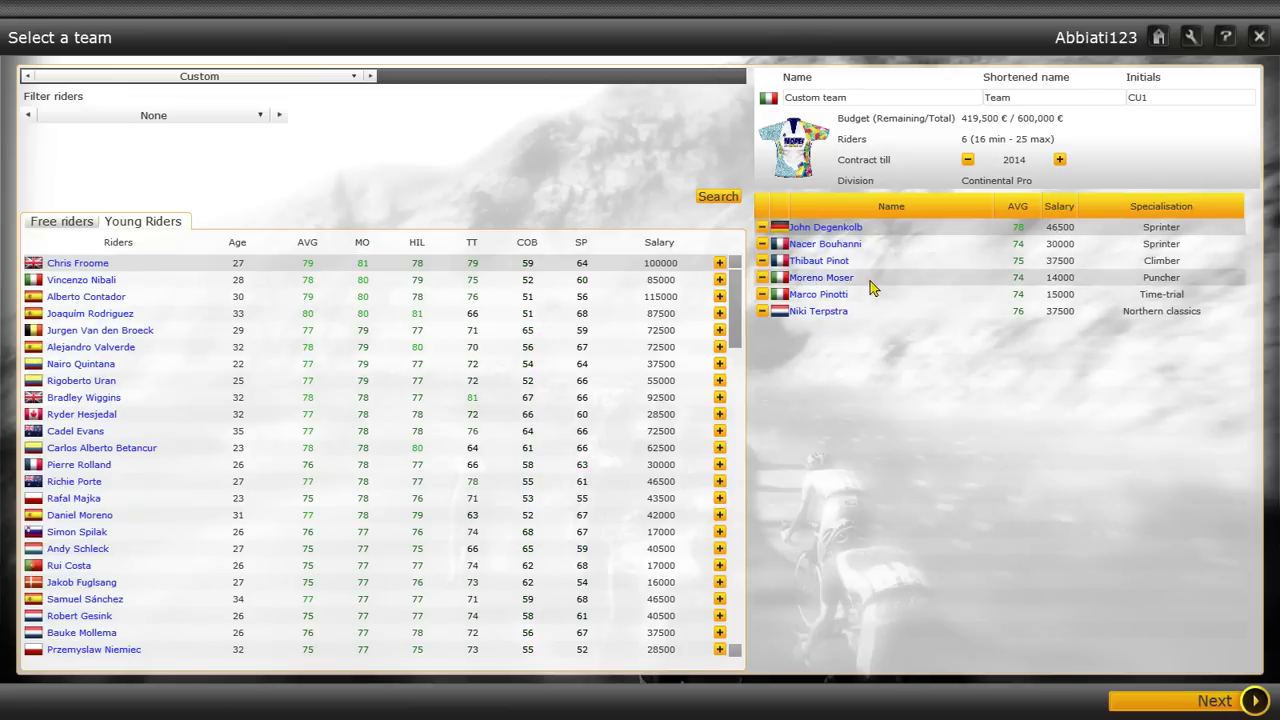
scroll(194, 357, "down", 4)
scroll(194, 357, "down", 3)
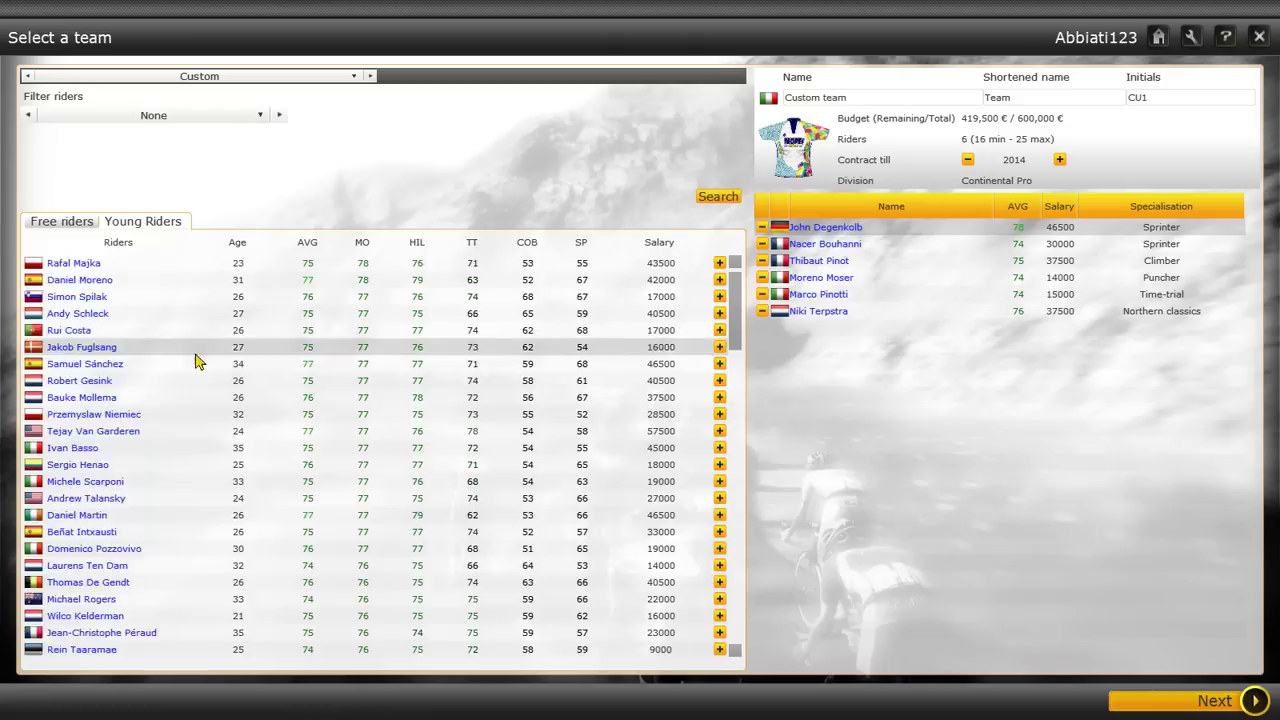
scroll(190, 380, "down", 2)
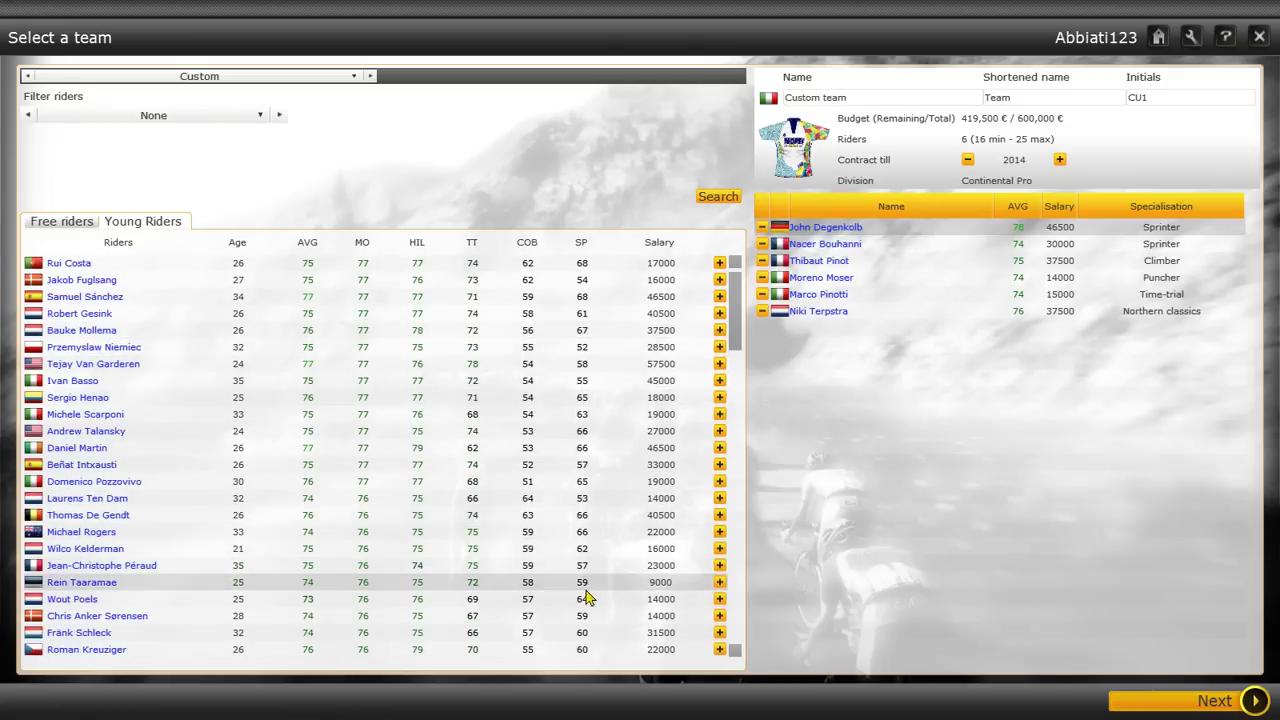
Step: Sign Rein Taaramae, sort by sprint rating, and briefly try Giacomo Nizzolo
left_click(719, 582)
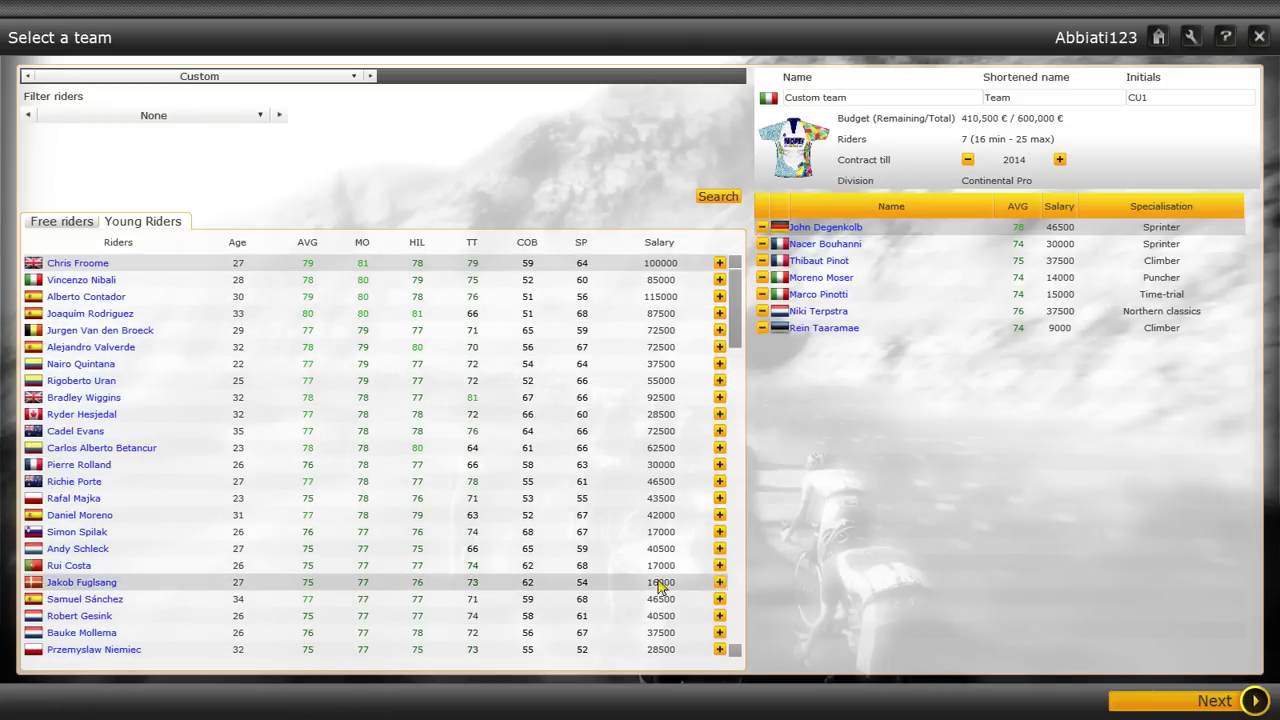
scroll(530, 575, "down", 2)
scroll(409, 563, "down", 1)
scroll(237, 640, "down", 3)
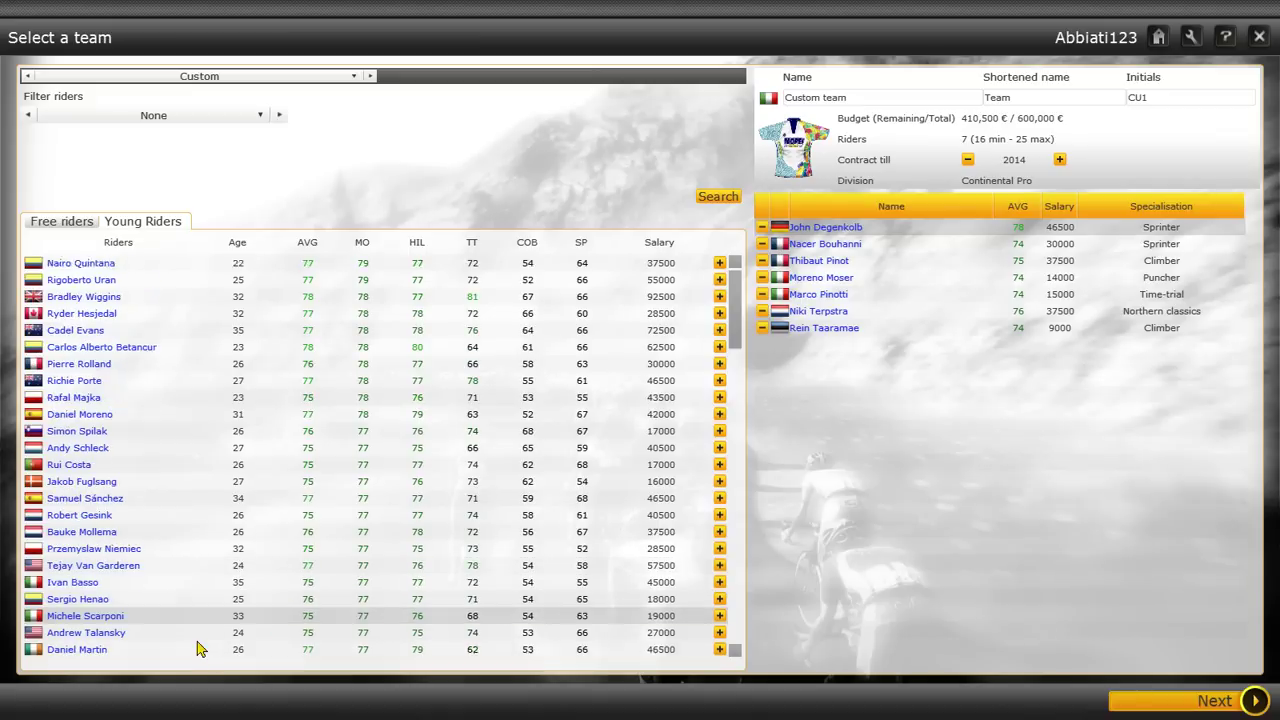
scroll(197, 649, "down", 1)
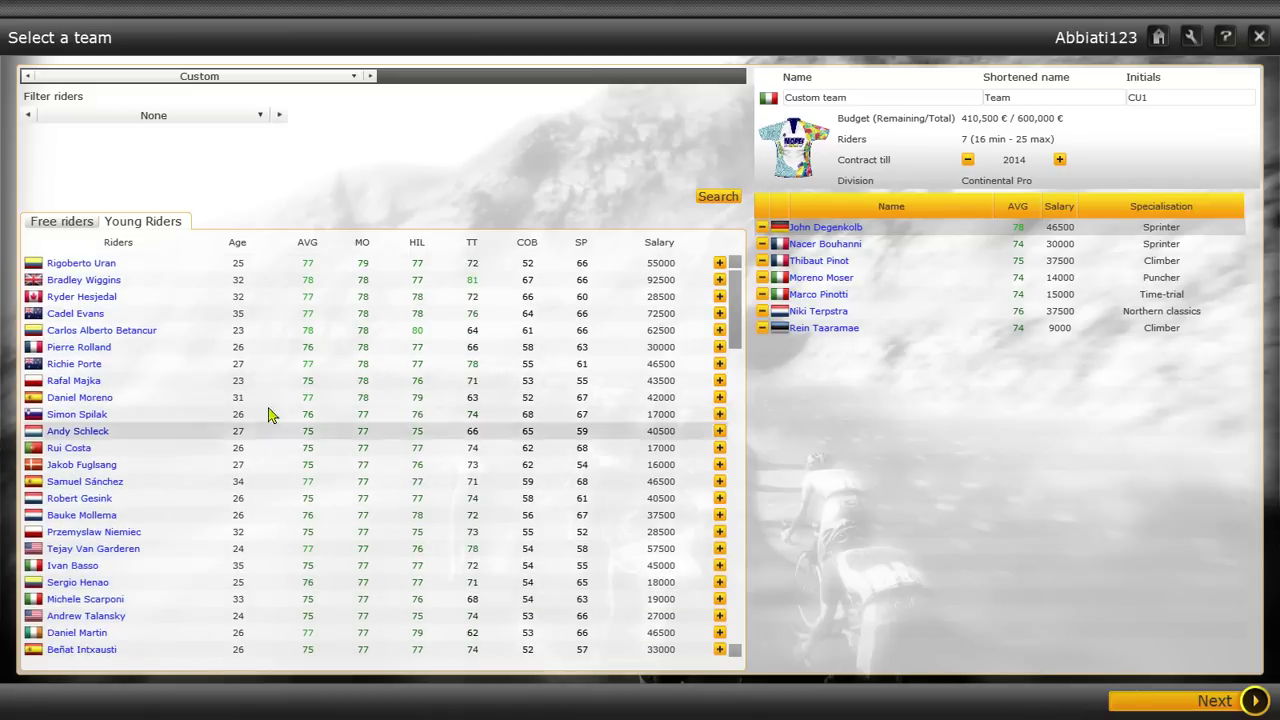
left_click(576, 244)
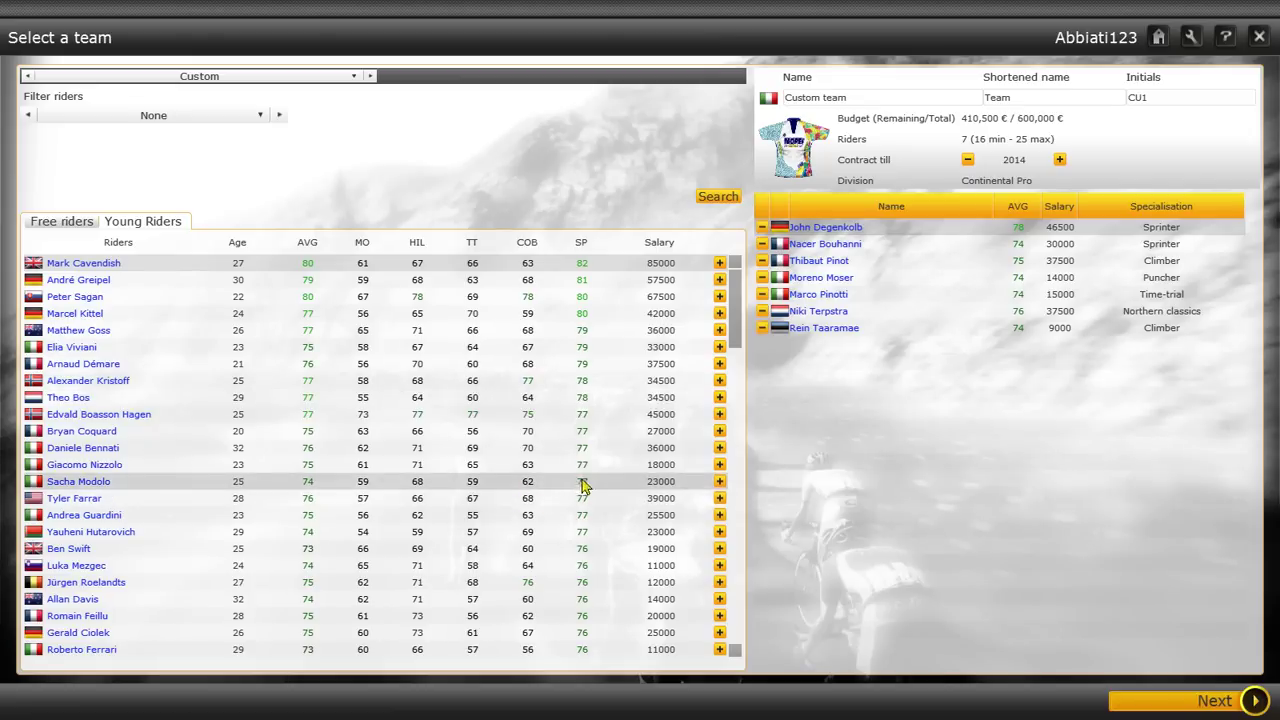
left_click(718, 476)
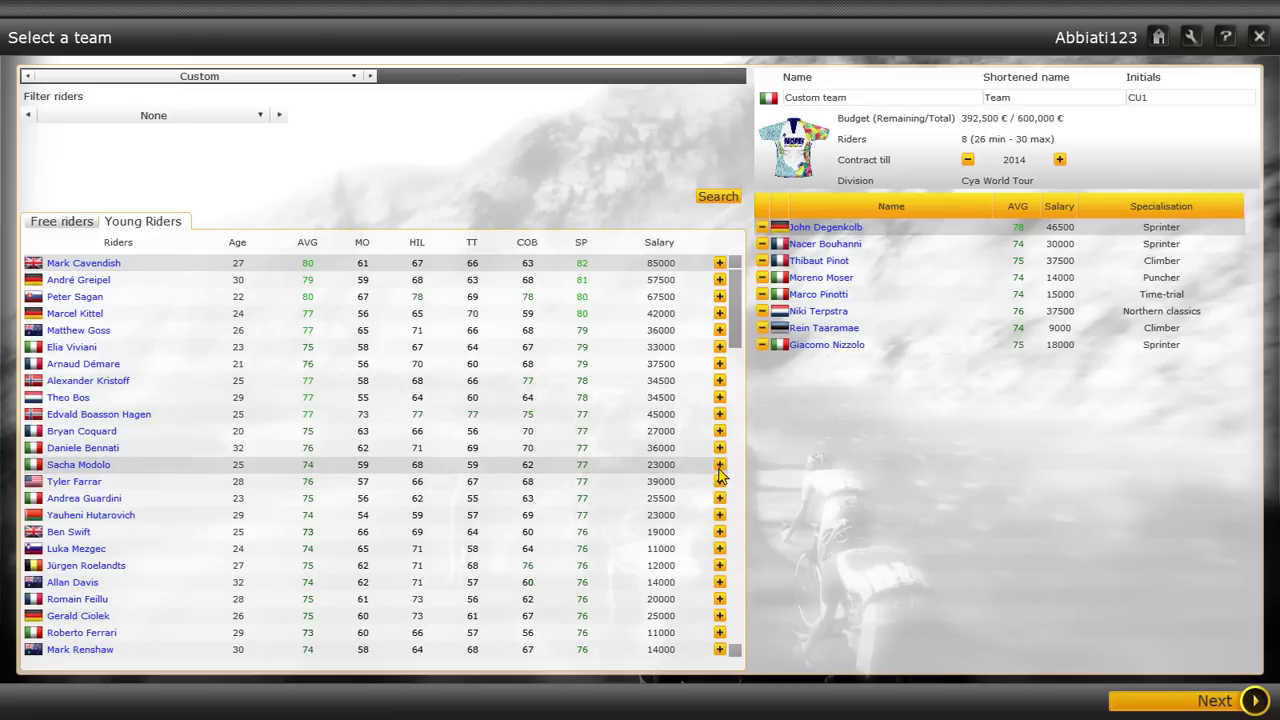
left_click(763, 345)
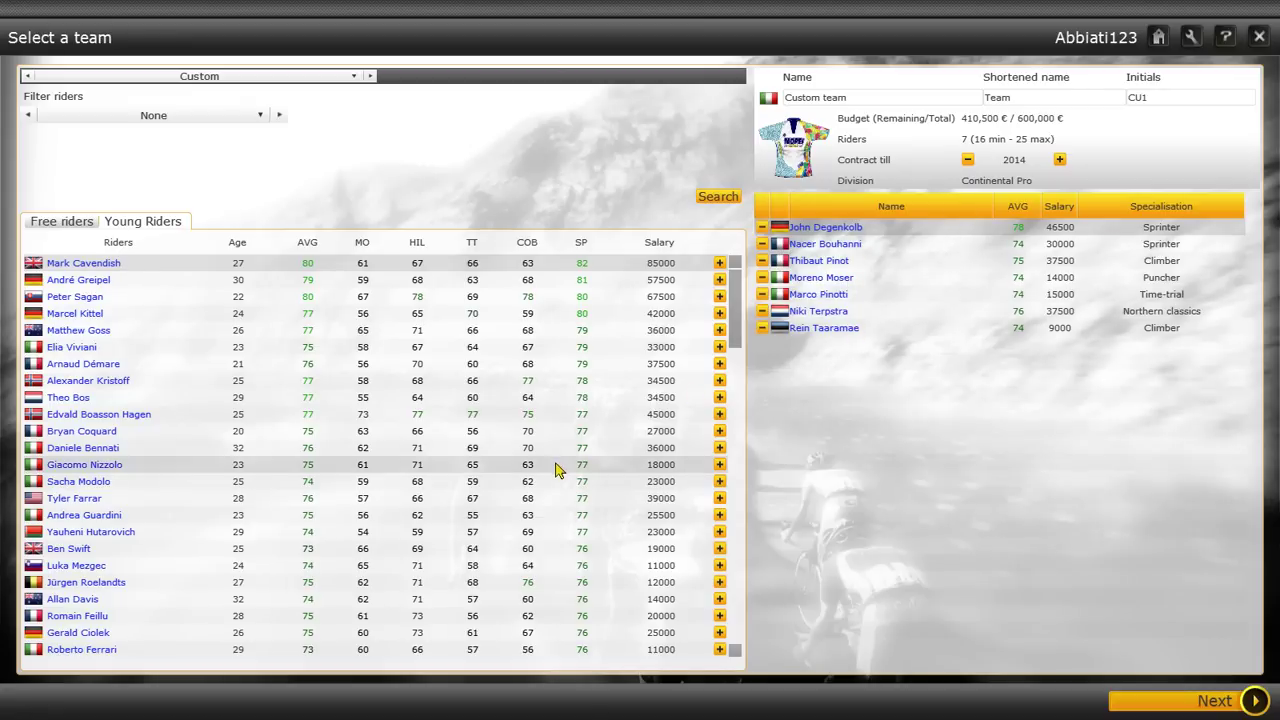
scroll(557, 465, "down", 3)
scroll(557, 465, "down", 2)
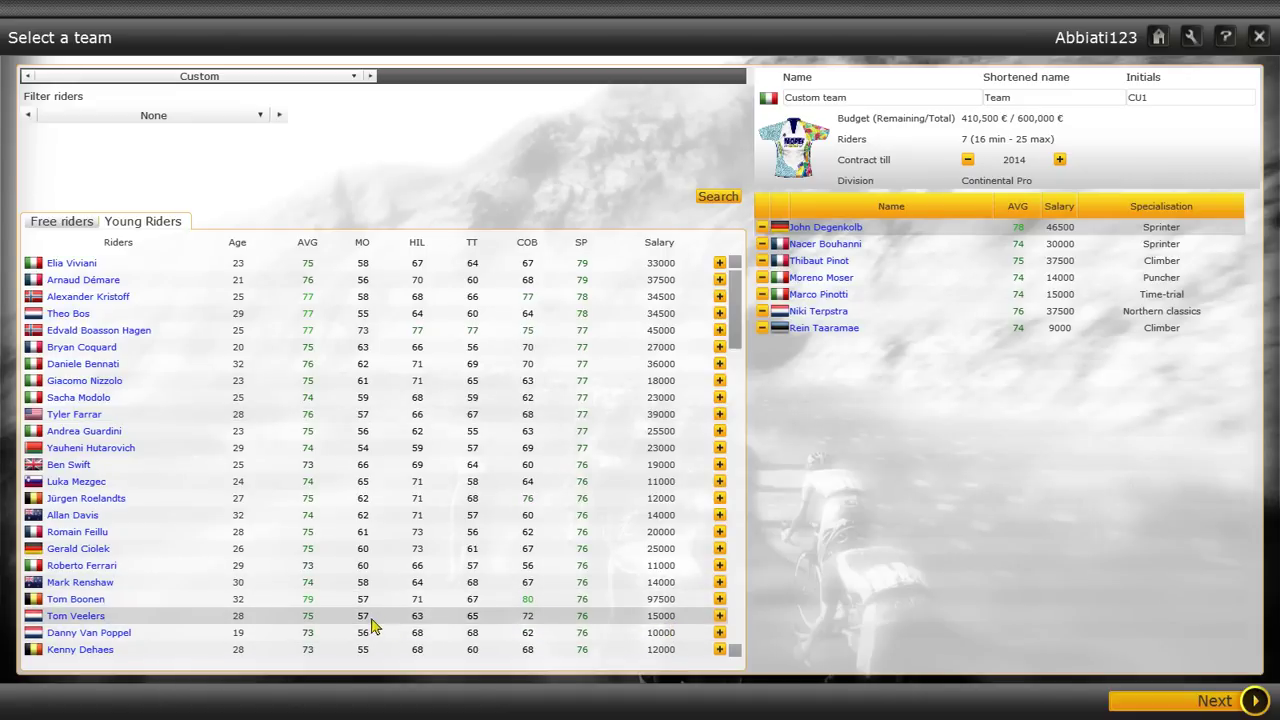
scroll(378, 605, "down", 2)
scroll(350, 602, "down", 2)
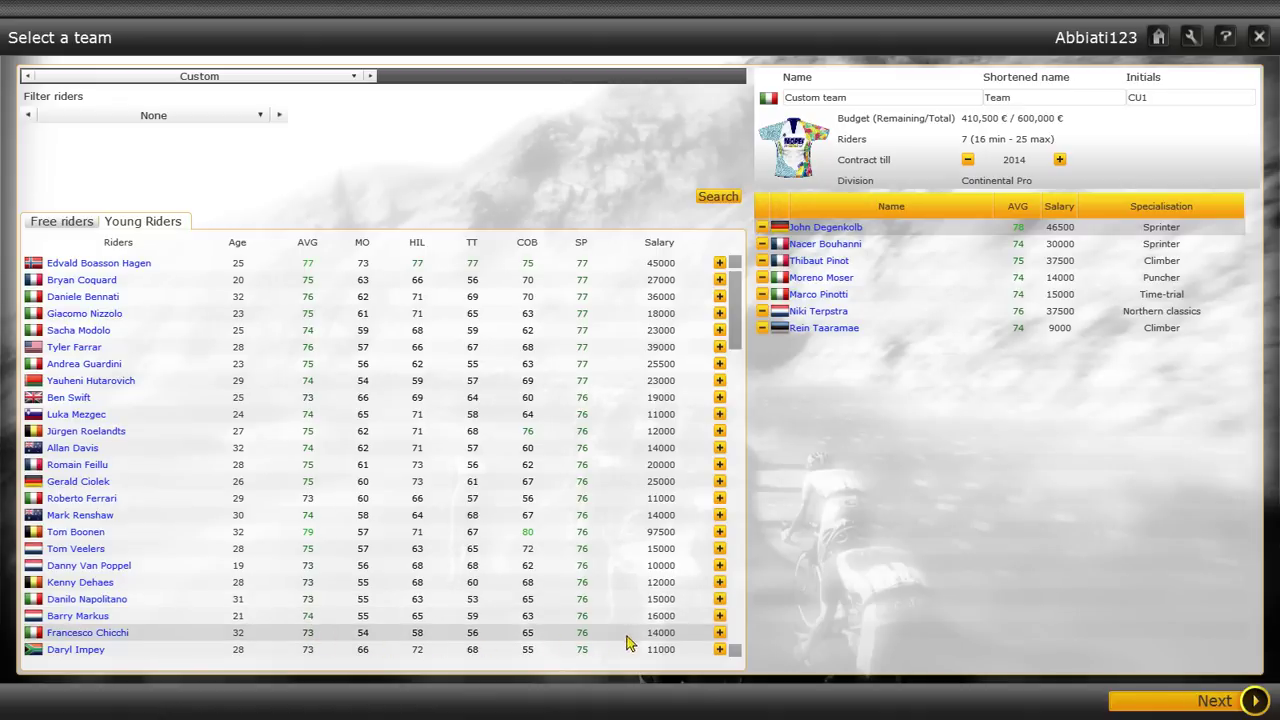
Step: Try and drop Francesco Chicchi and Leigh Howard, then sort by mountain rating
left_click(719, 633)
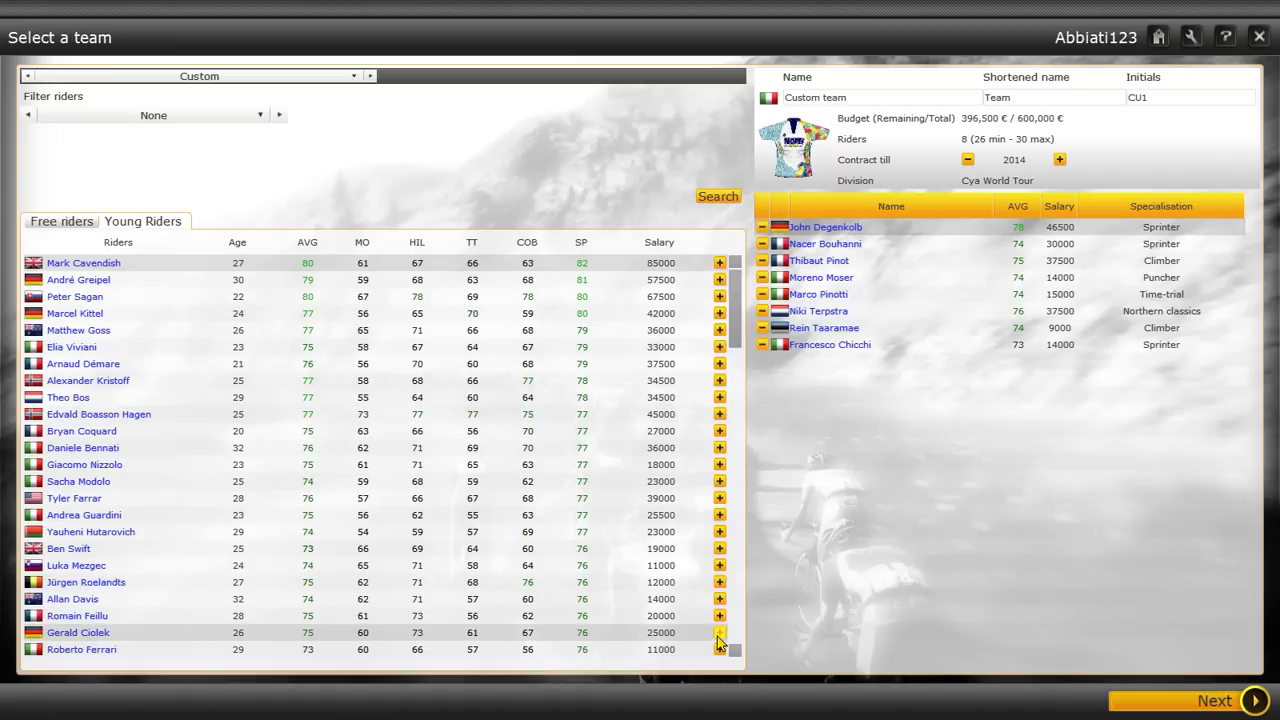
left_click(762, 344)
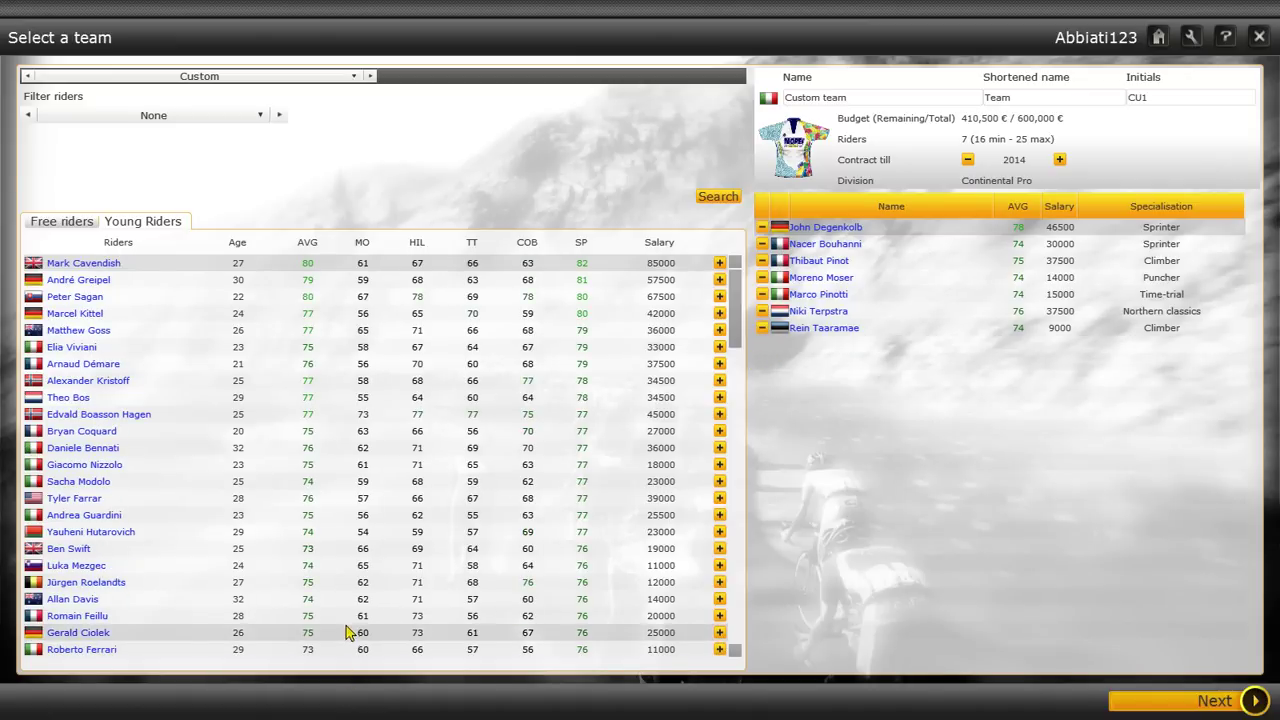
scroll(345, 628, "down", 8)
scroll(283, 583, "down", 9)
scroll(280, 577, "down", 1)
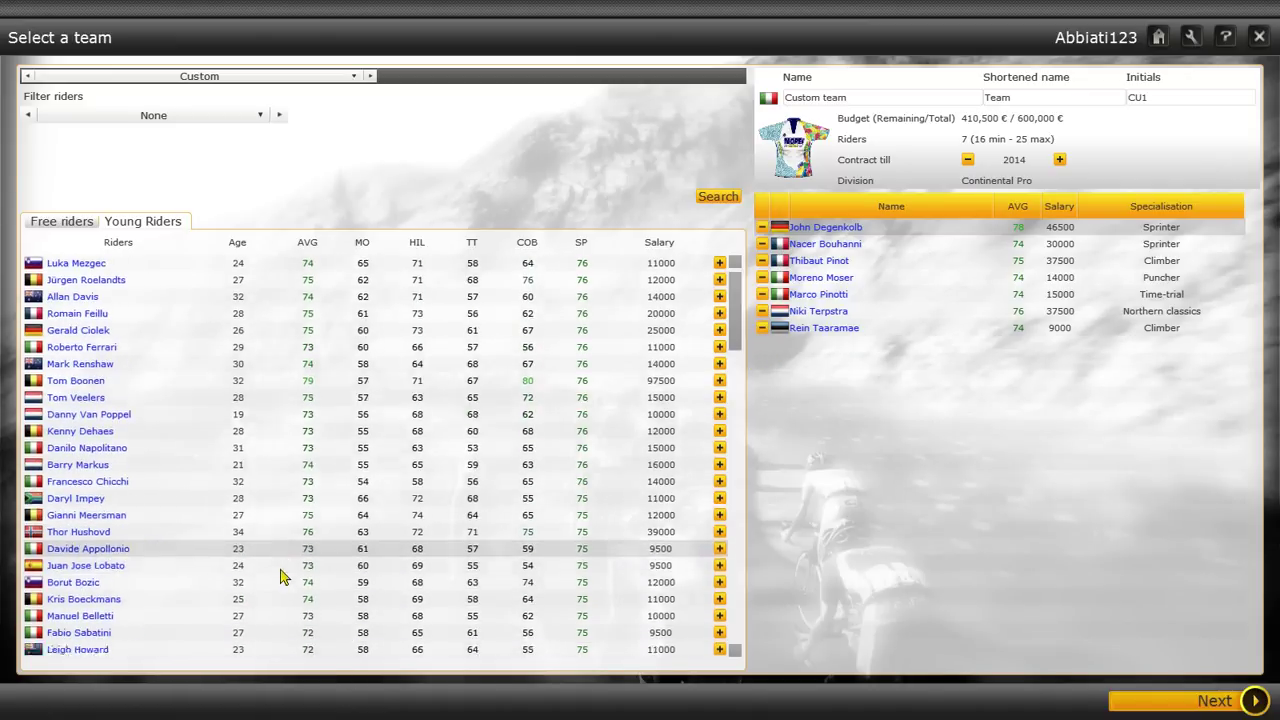
scroll(280, 577, "down", 5)
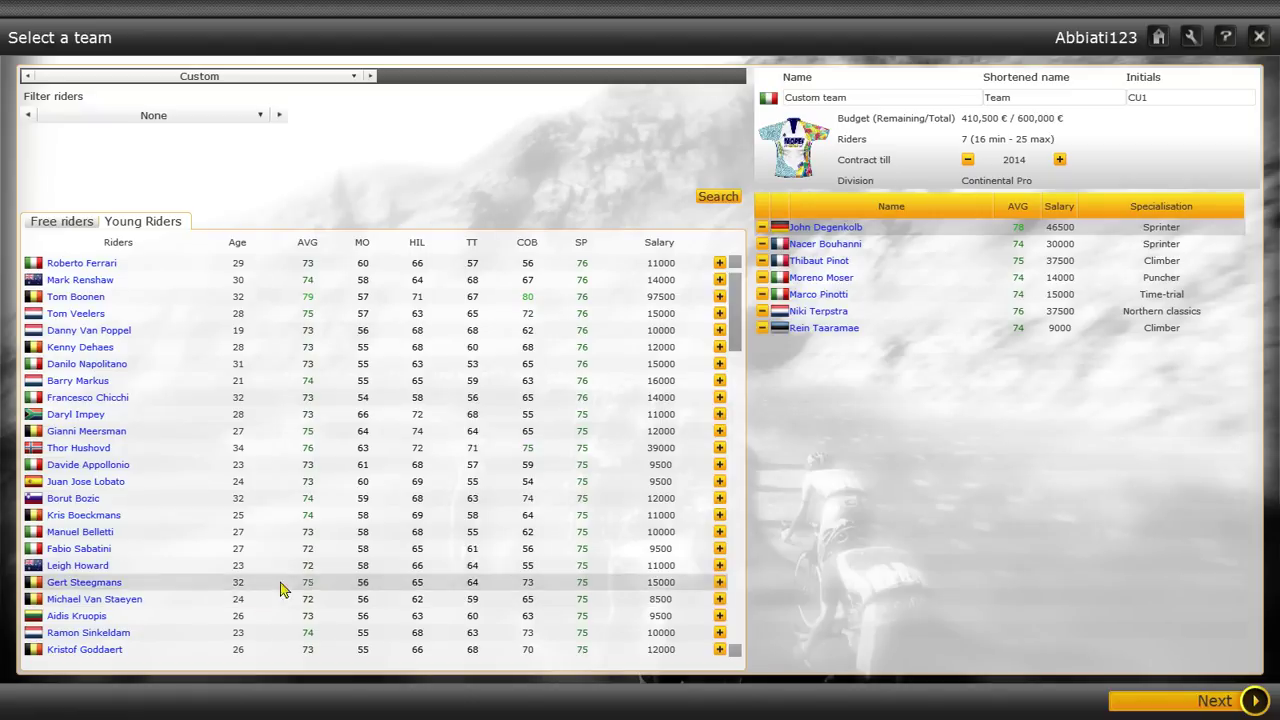
left_click(719, 566)
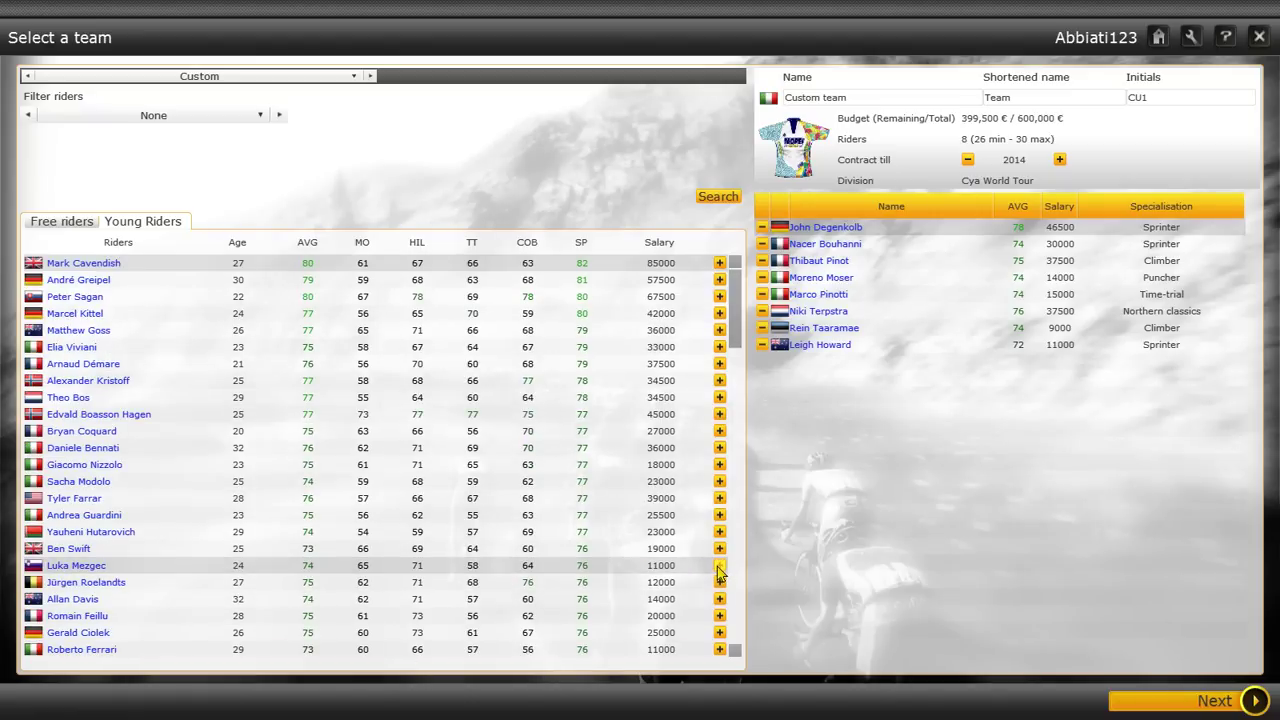
left_click(798, 338)
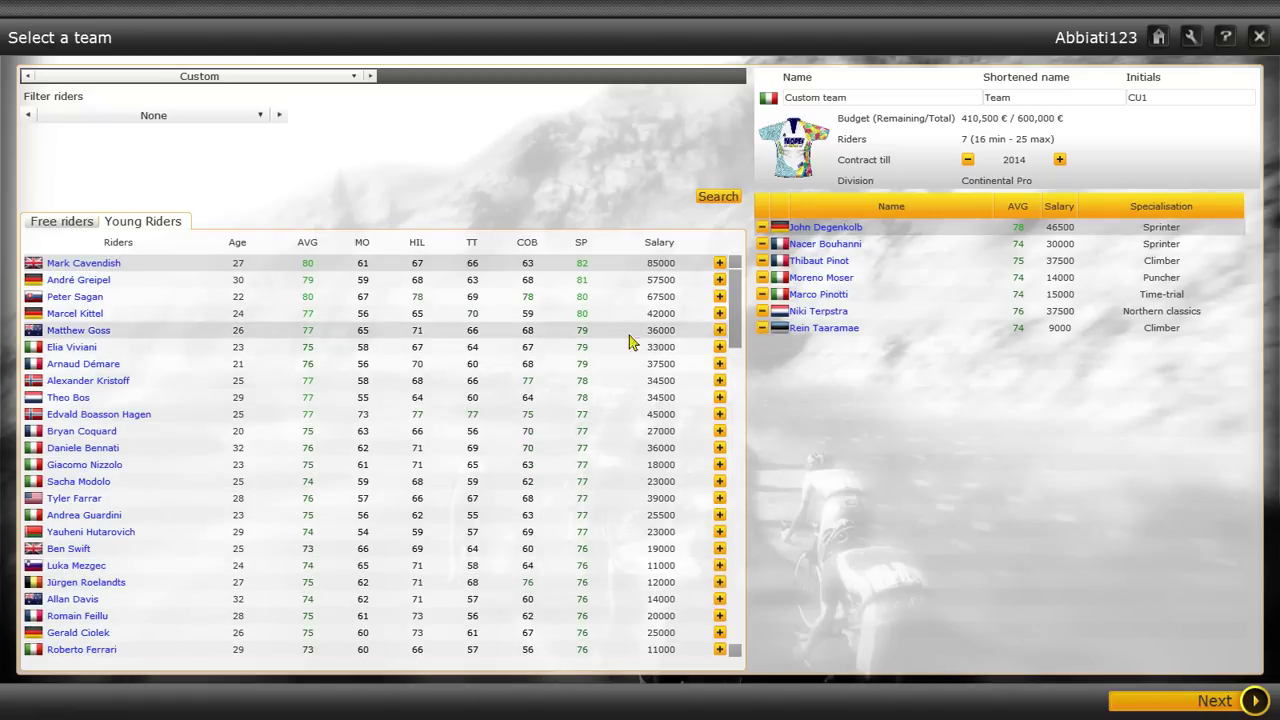
left_click(355, 242)
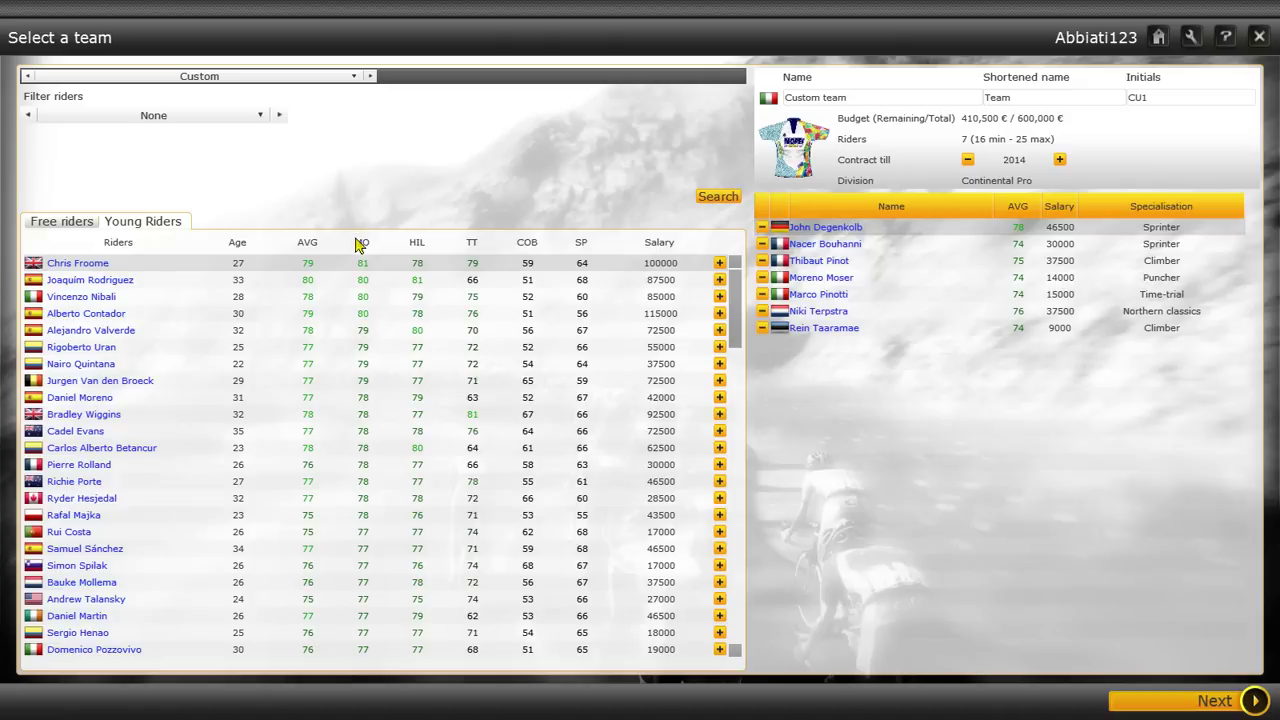
Step: Sort by time-trial rating, sign Geraint Thomas, and try then drop Jean-Christophe Péraud
left_click(473, 250)
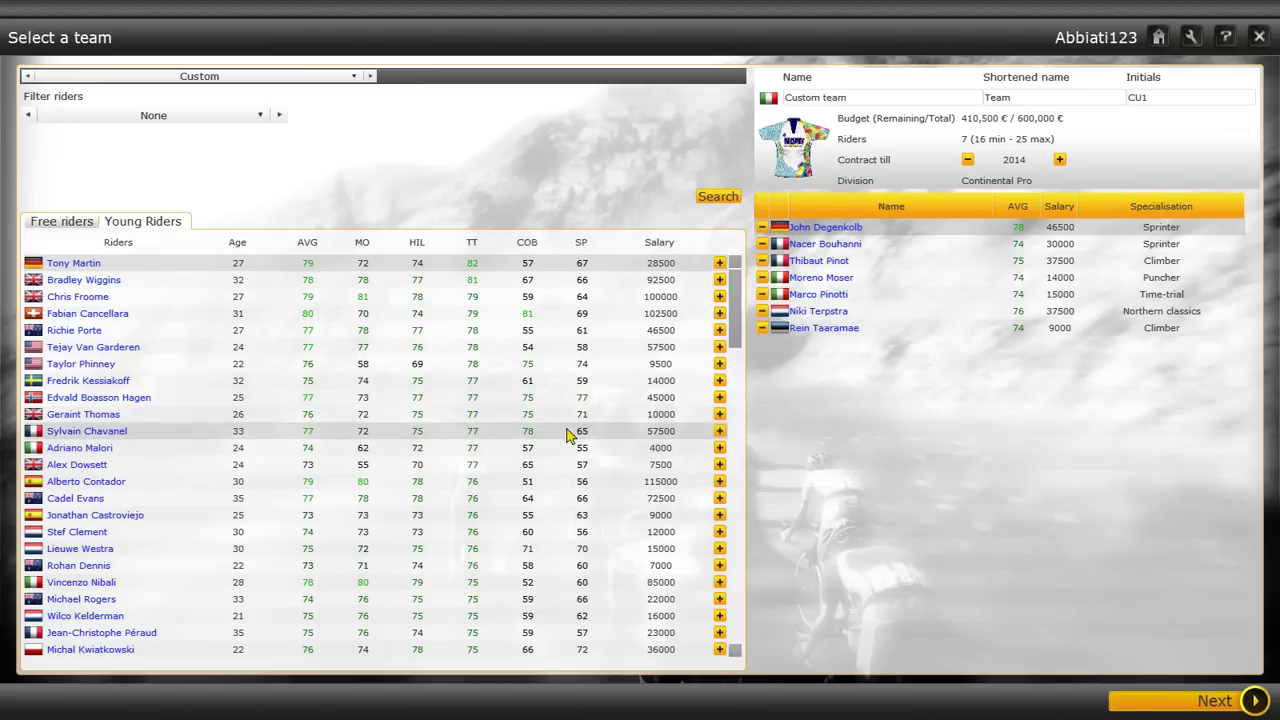
left_click(719, 414)
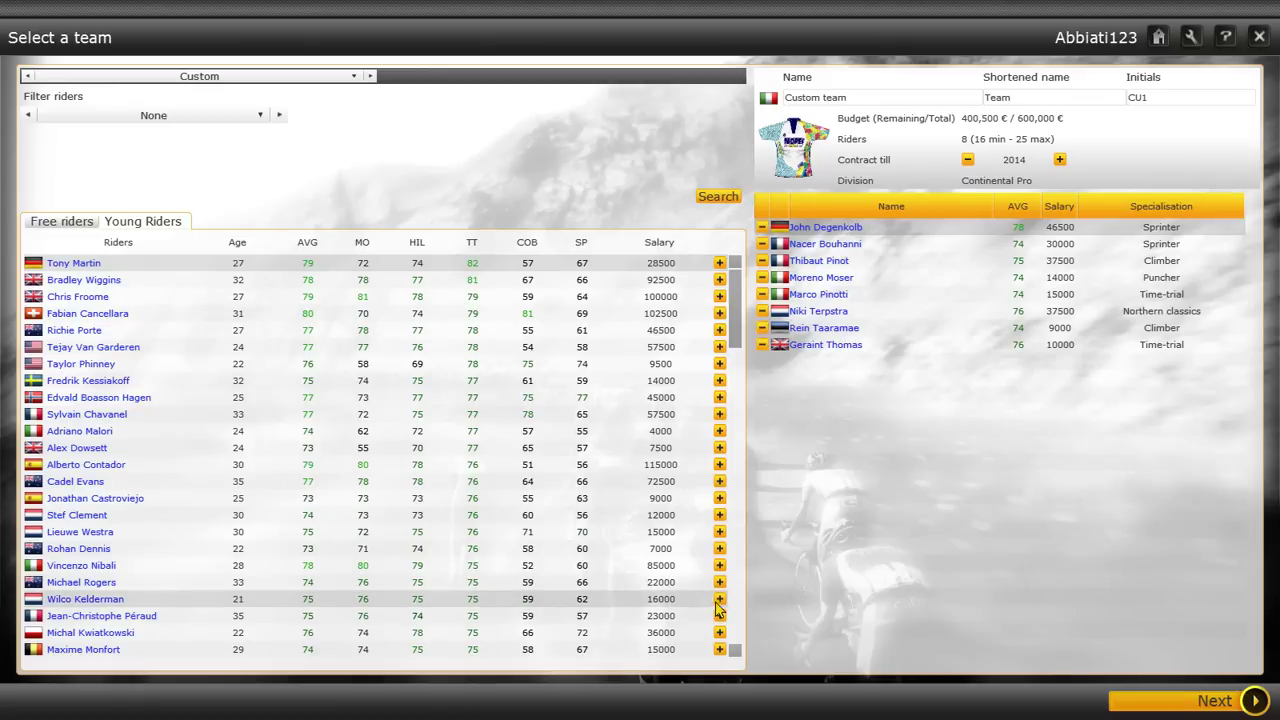
left_click(762, 361)
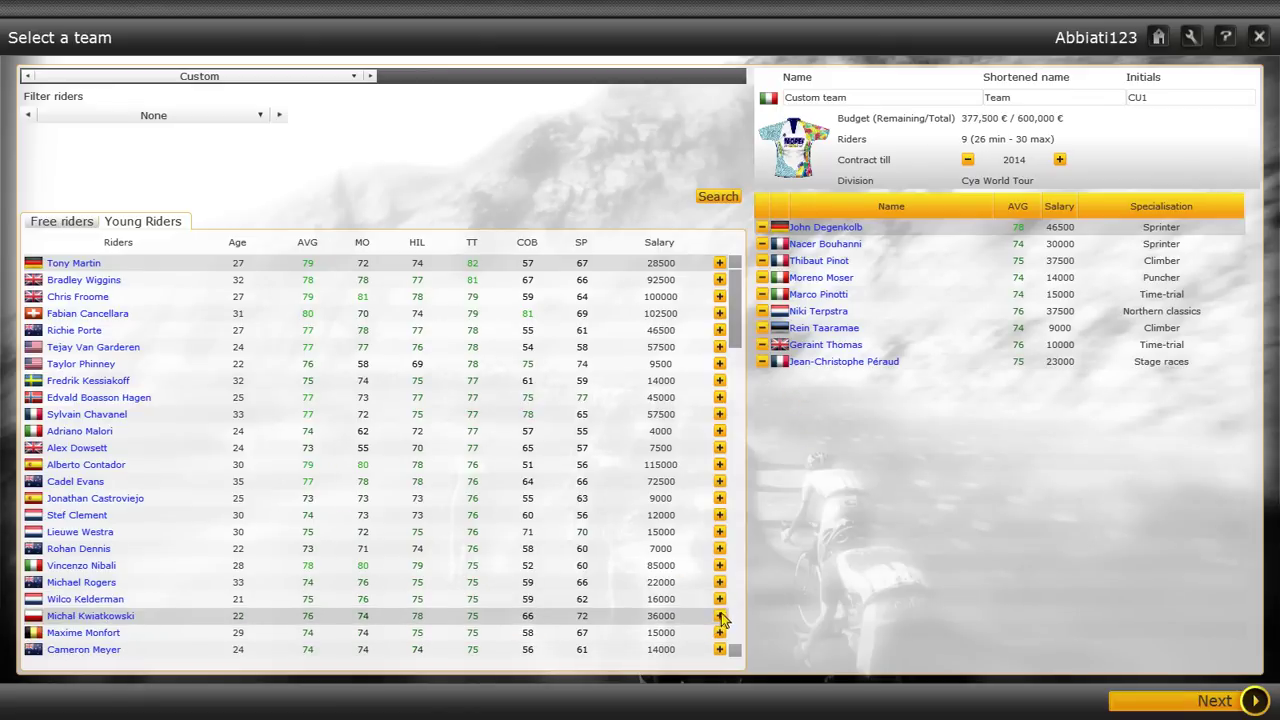
left_click(763, 362)
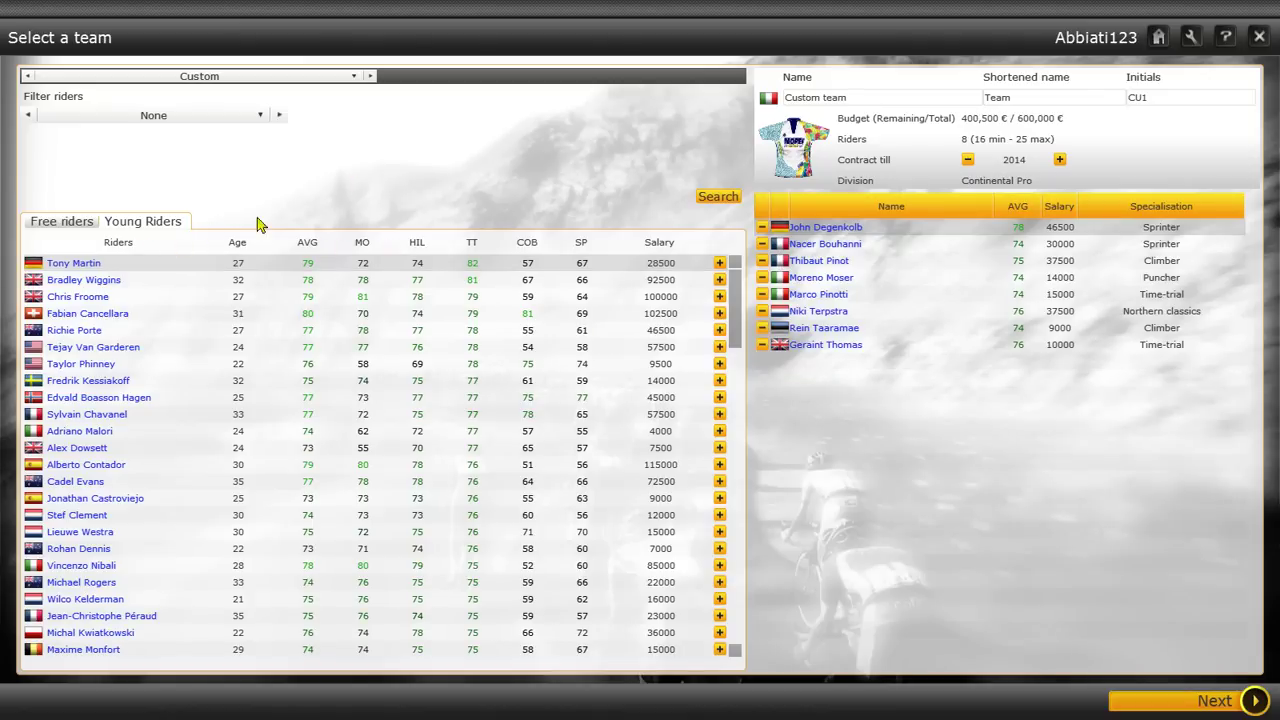
Step: Sort by hill rating and briefly add then remove Michael Albasini and Przemyslaw Niemiec
left_click(410, 248)
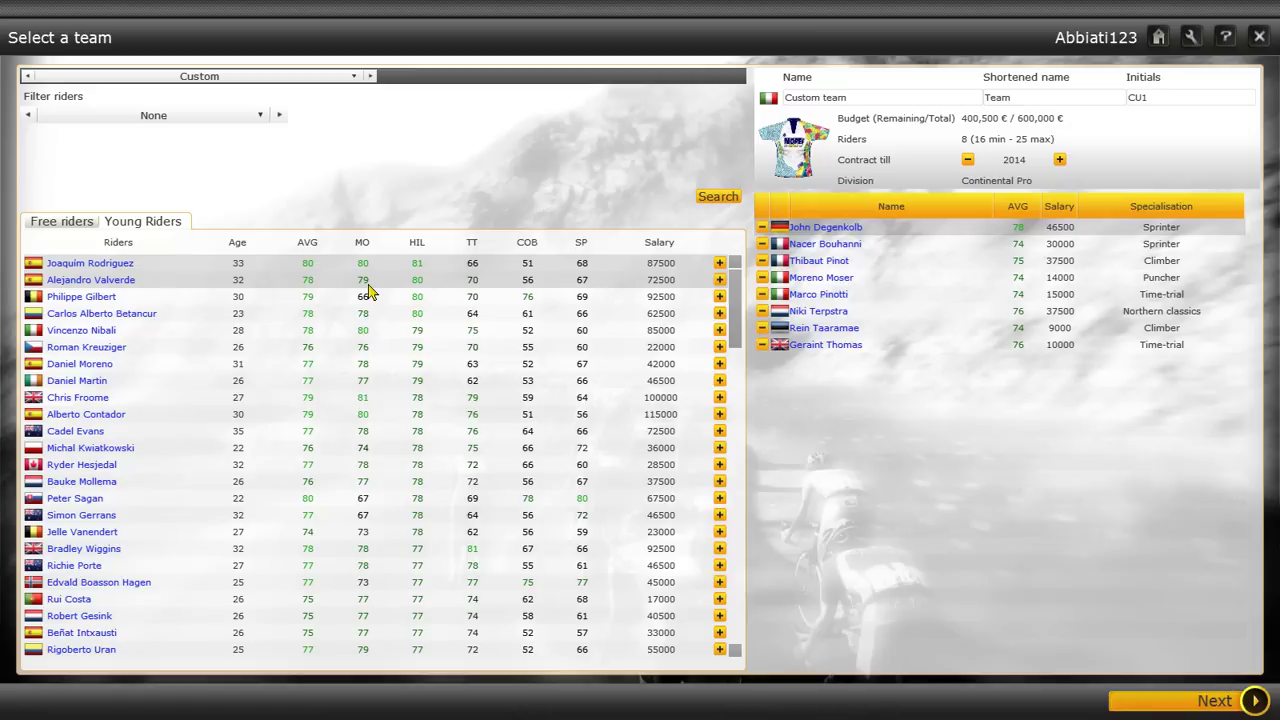
scroll(362, 600, "down", 2)
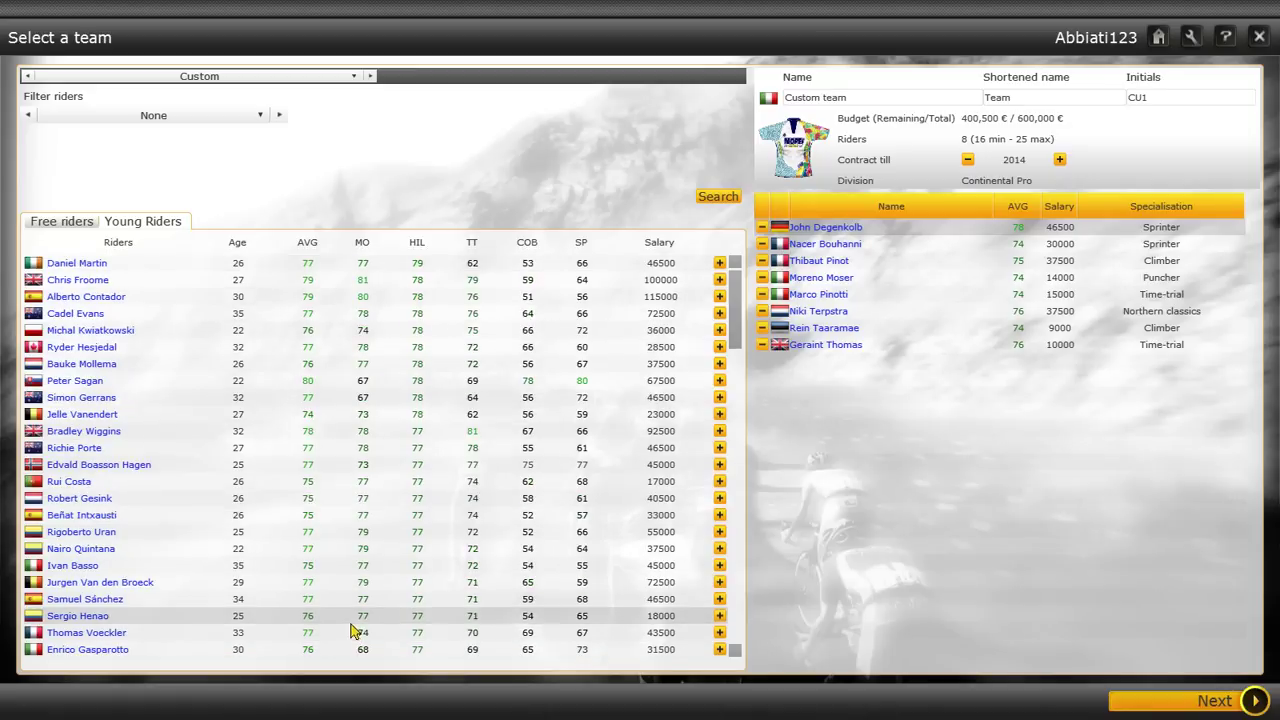
scroll(345, 600, "down", 3)
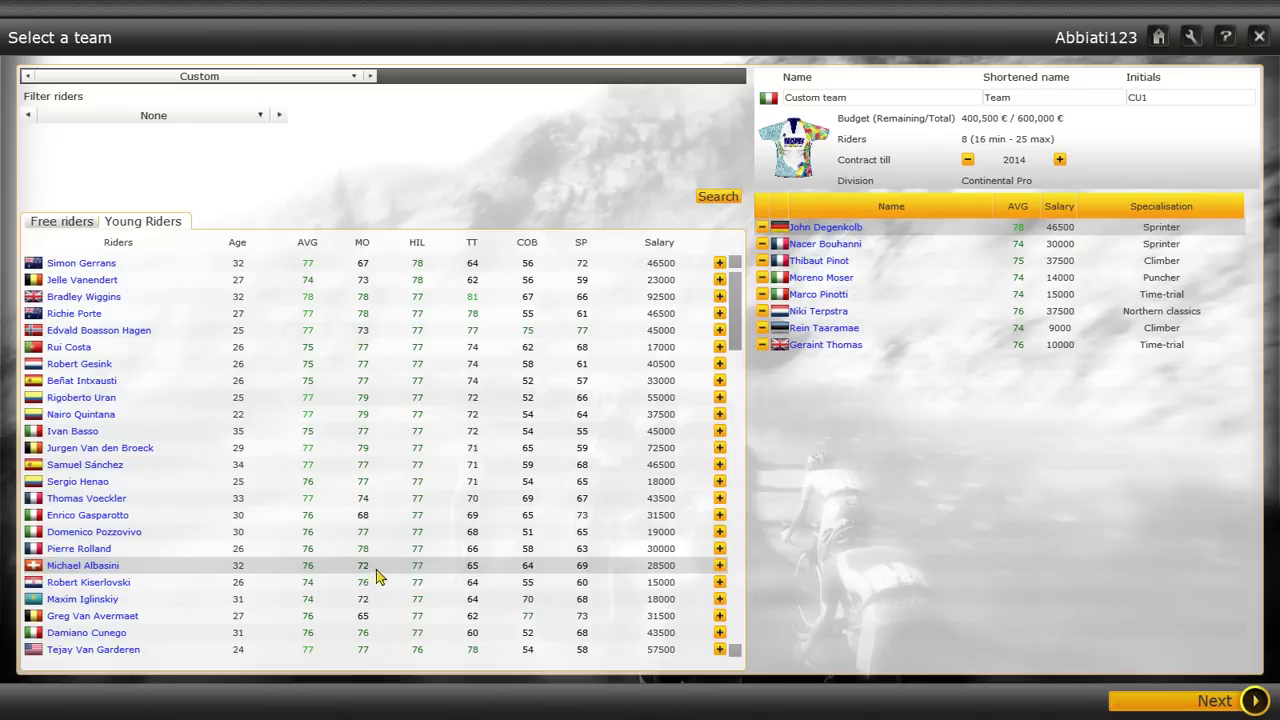
left_click(720, 566)
left_click(762, 361)
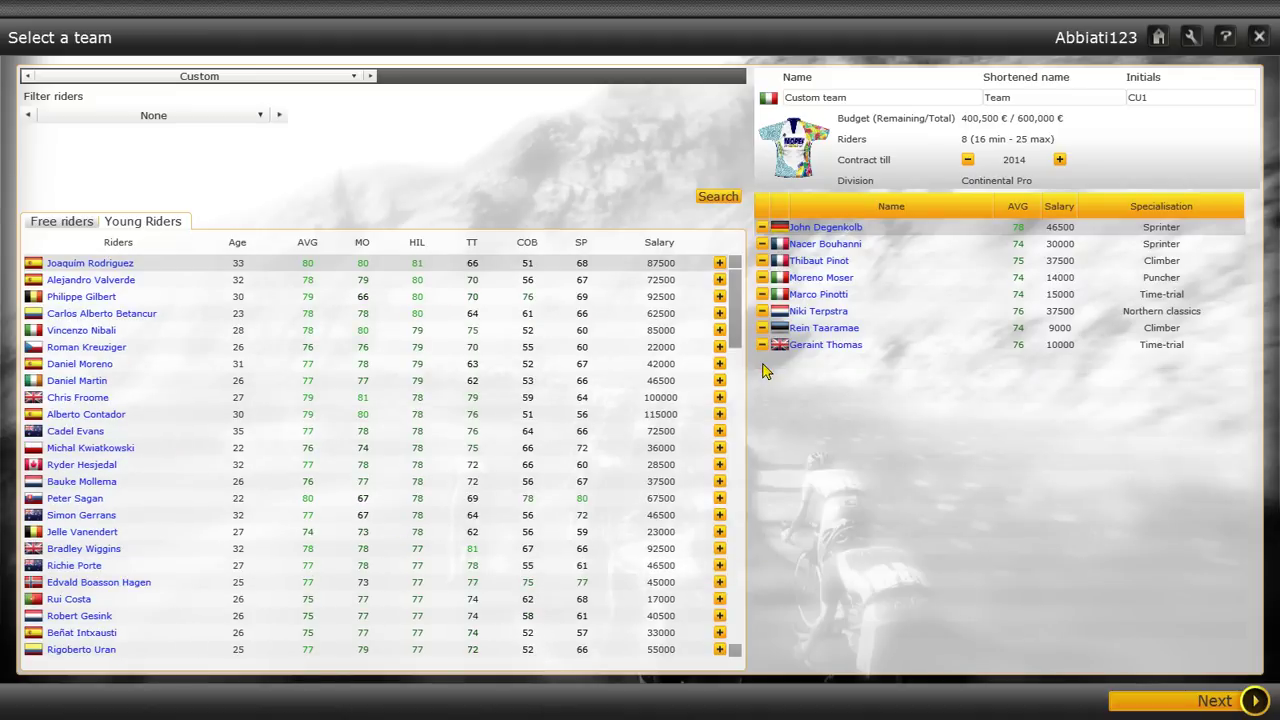
scroll(528, 457, "down", 1)
scroll(519, 461, "down", 2)
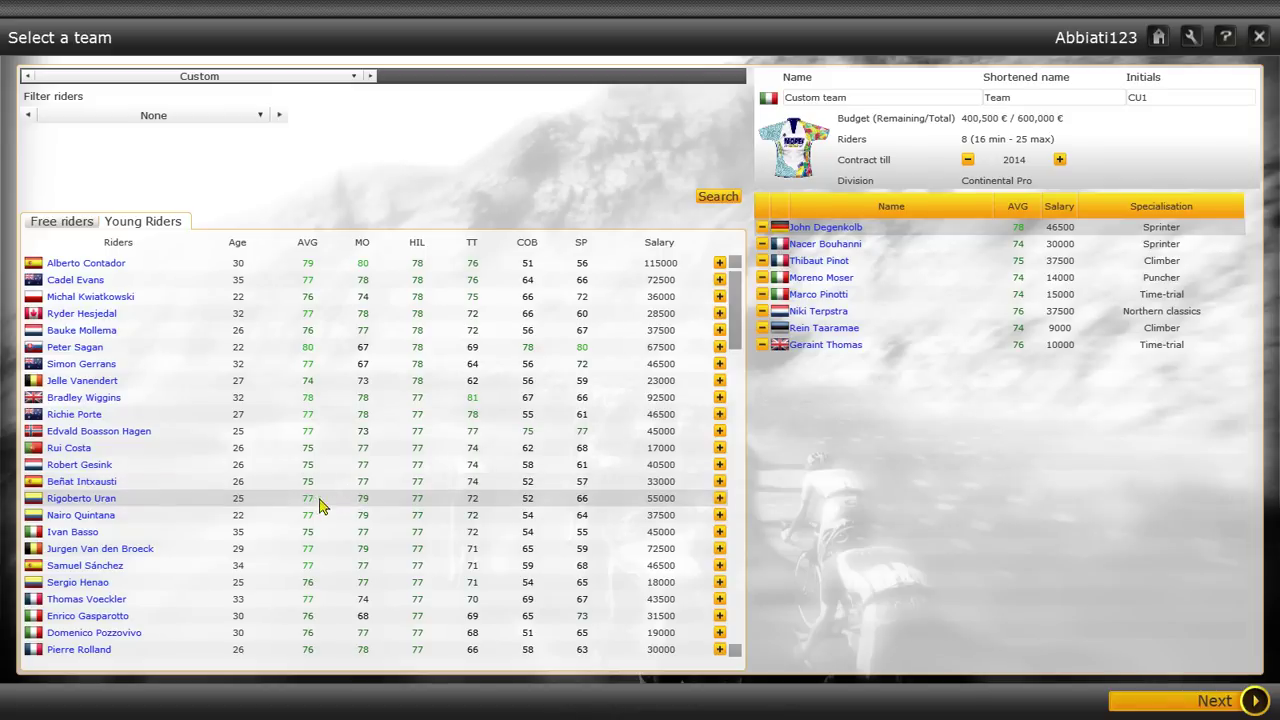
scroll(320, 505, "down", 1)
scroll(320, 505, "down", 2)
scroll(232, 557, "down", 1)
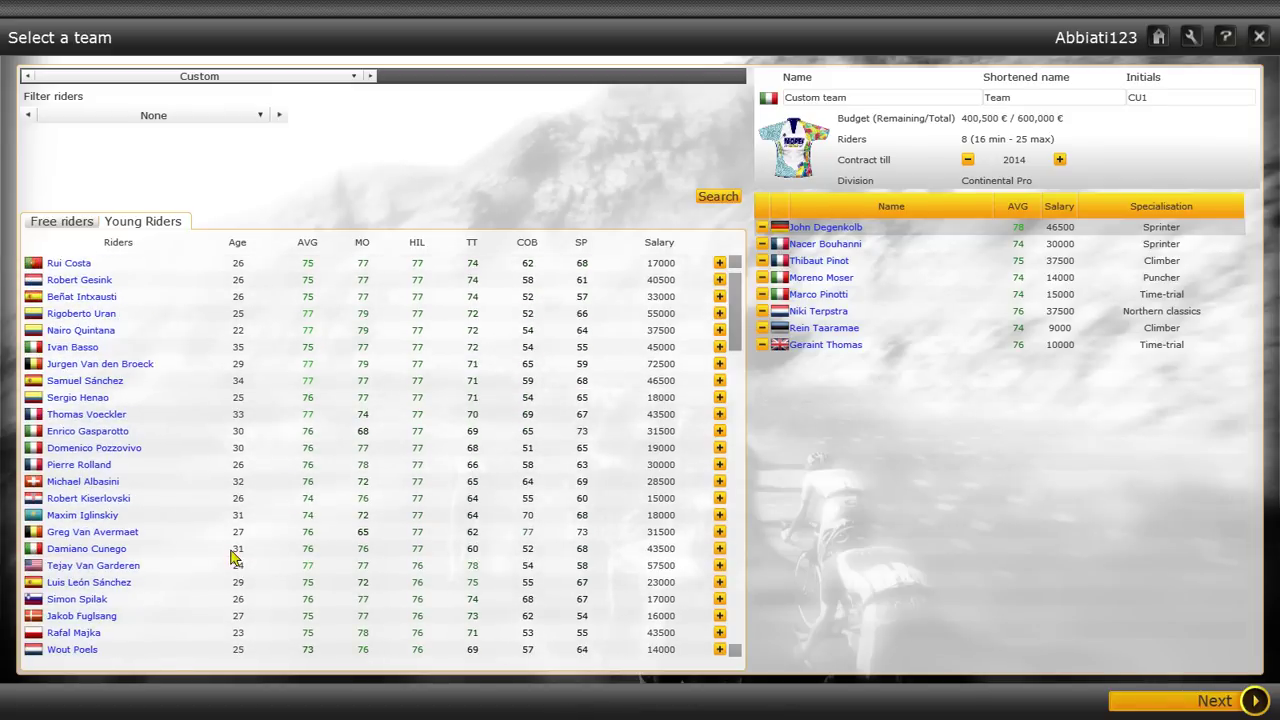
scroll(245, 545, "down", 1)
scroll(245, 545, "down", 2)
scroll(259, 548, "down", 1)
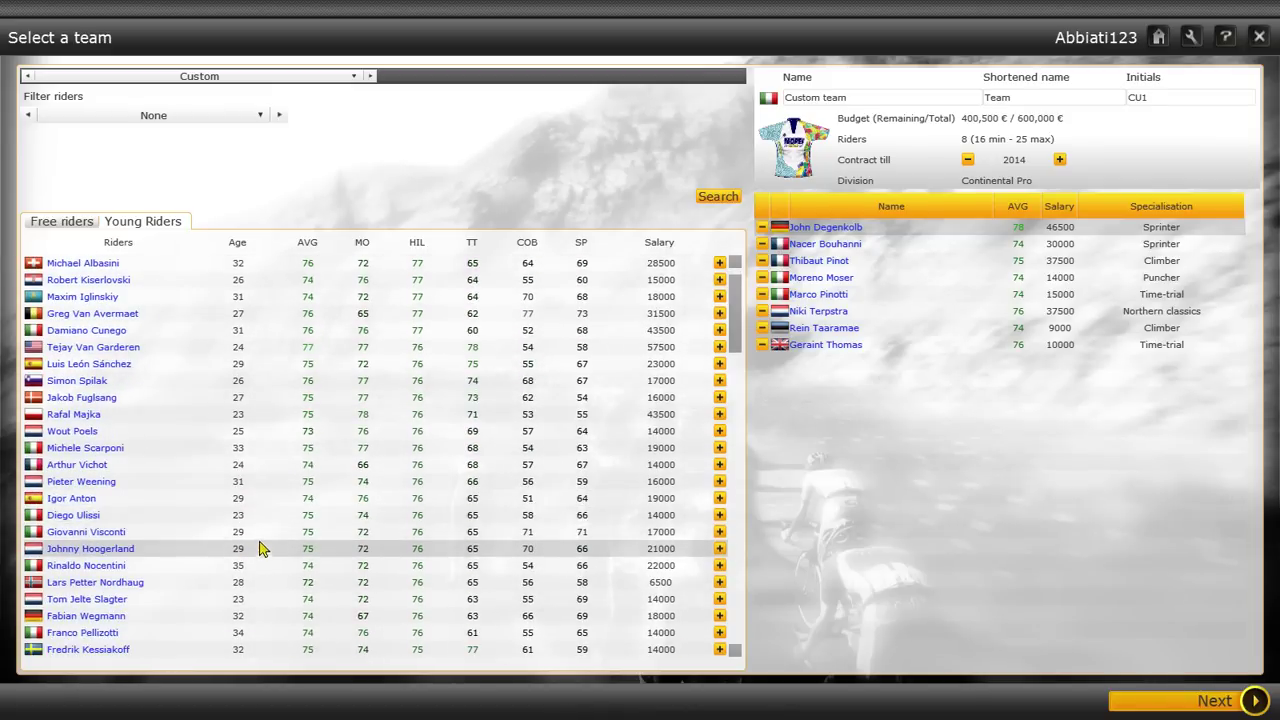
scroll(265, 550, "down", 2)
scroll(270, 545, "down", 1)
scroll(260, 520, "down", 1)
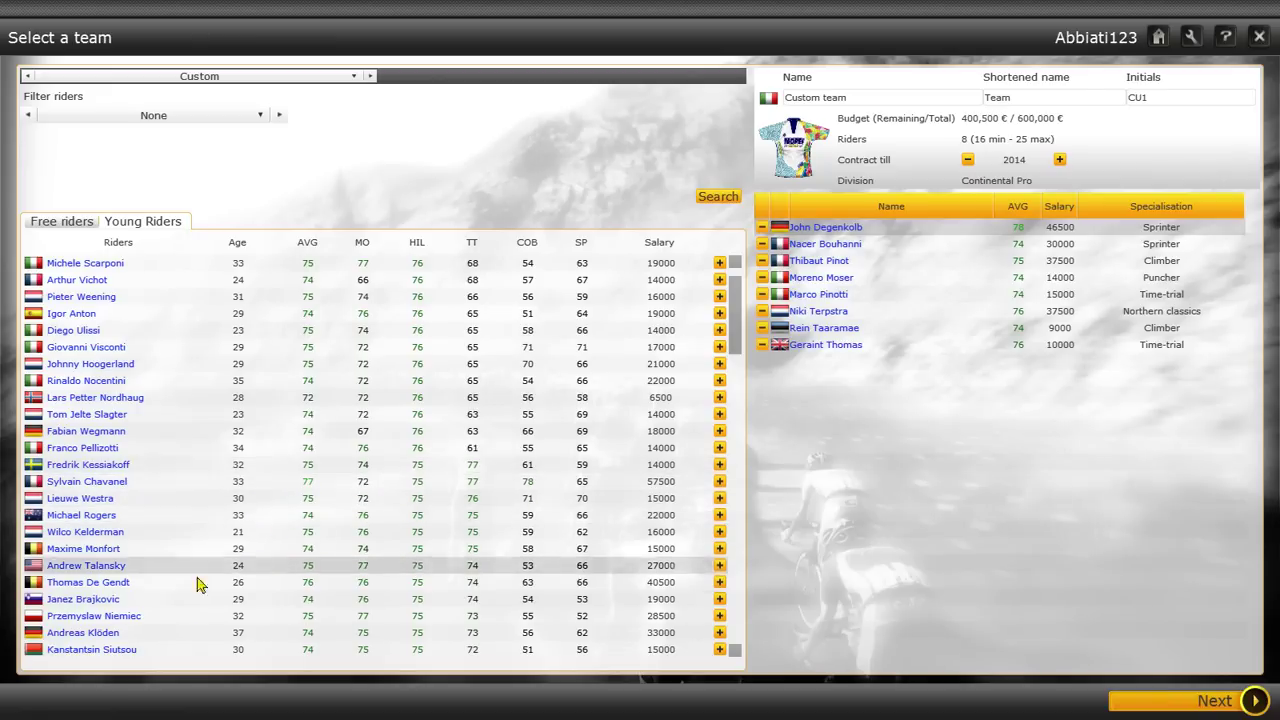
left_click(719, 616)
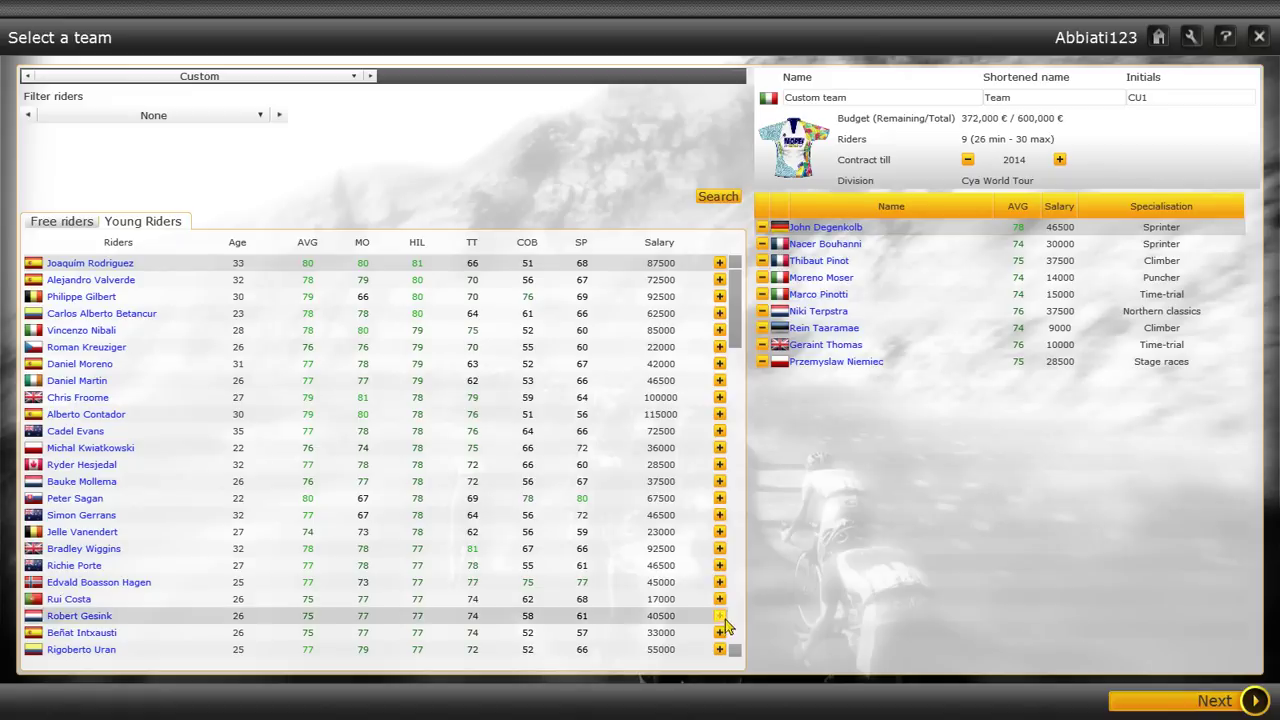
left_click(762, 361)
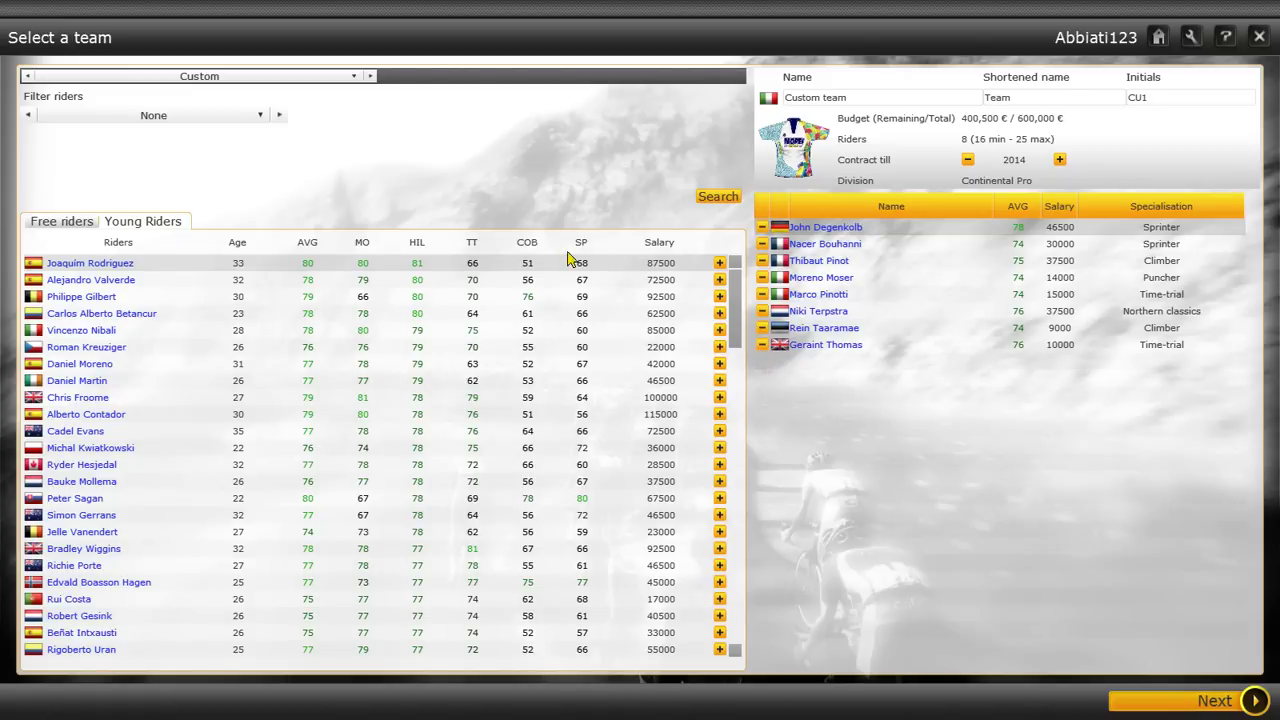
left_click(590, 247)
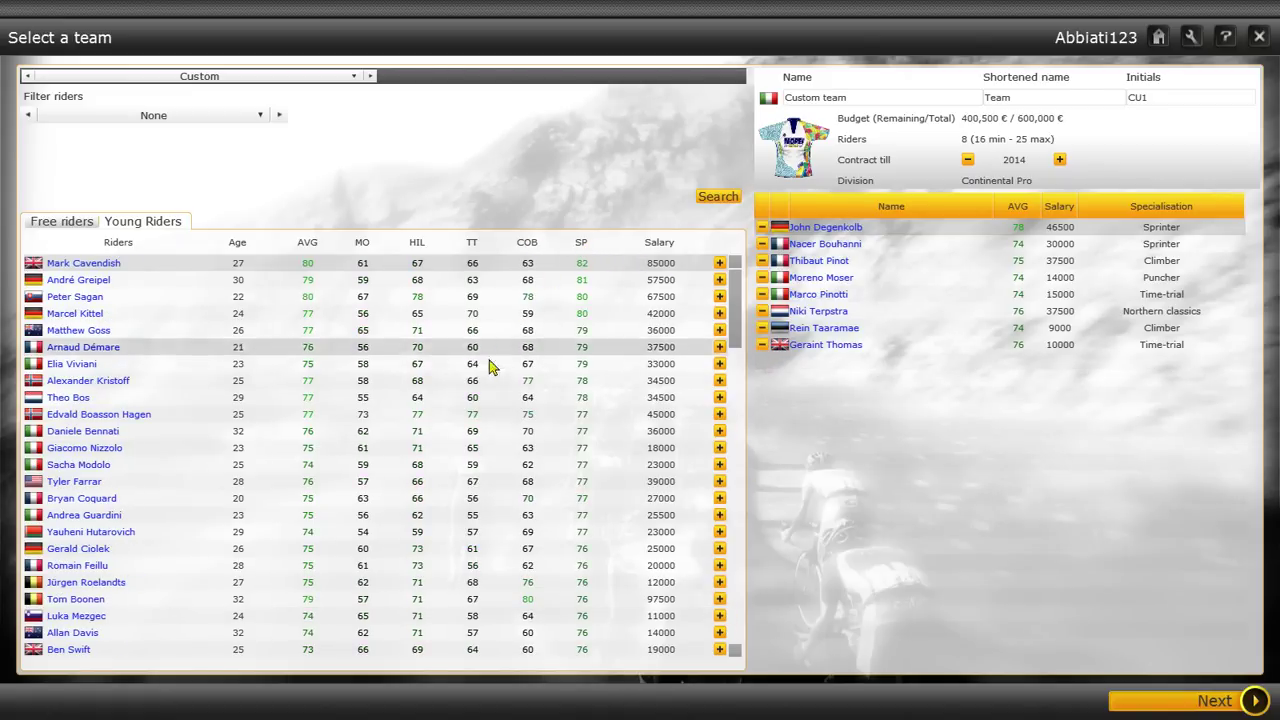
scroll(494, 380, "down", 3)
scroll(505, 390, "down", 3)
scroll(470, 400, "down", 2)
scroll(354, 434, "down", 1)
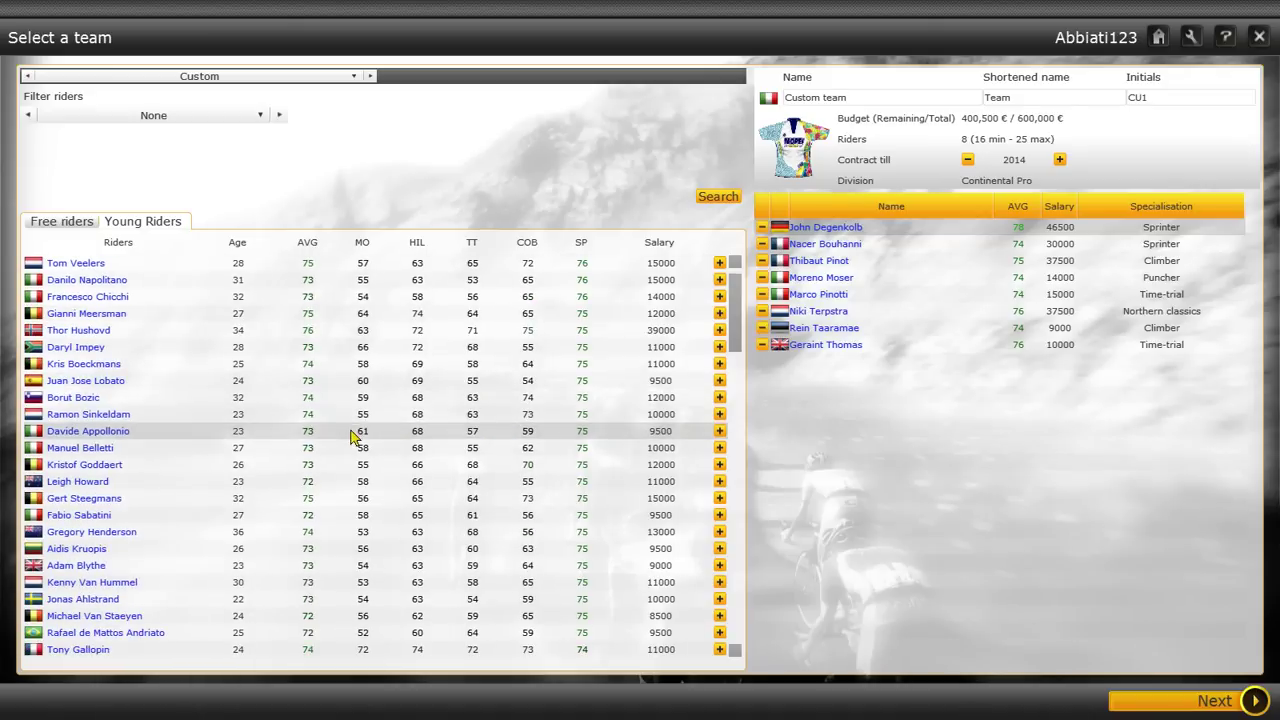
scroll(354, 434, "down", 1)
scroll(343, 423, "down", 1)
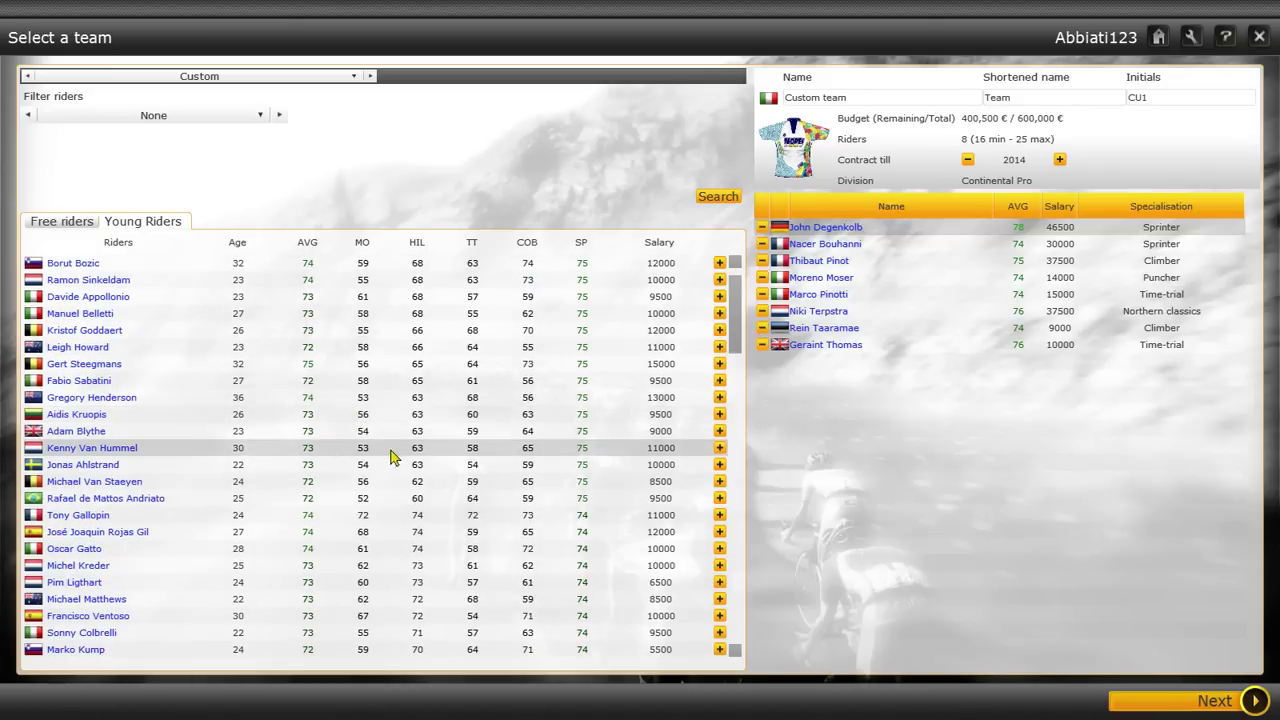
left_click(720, 448)
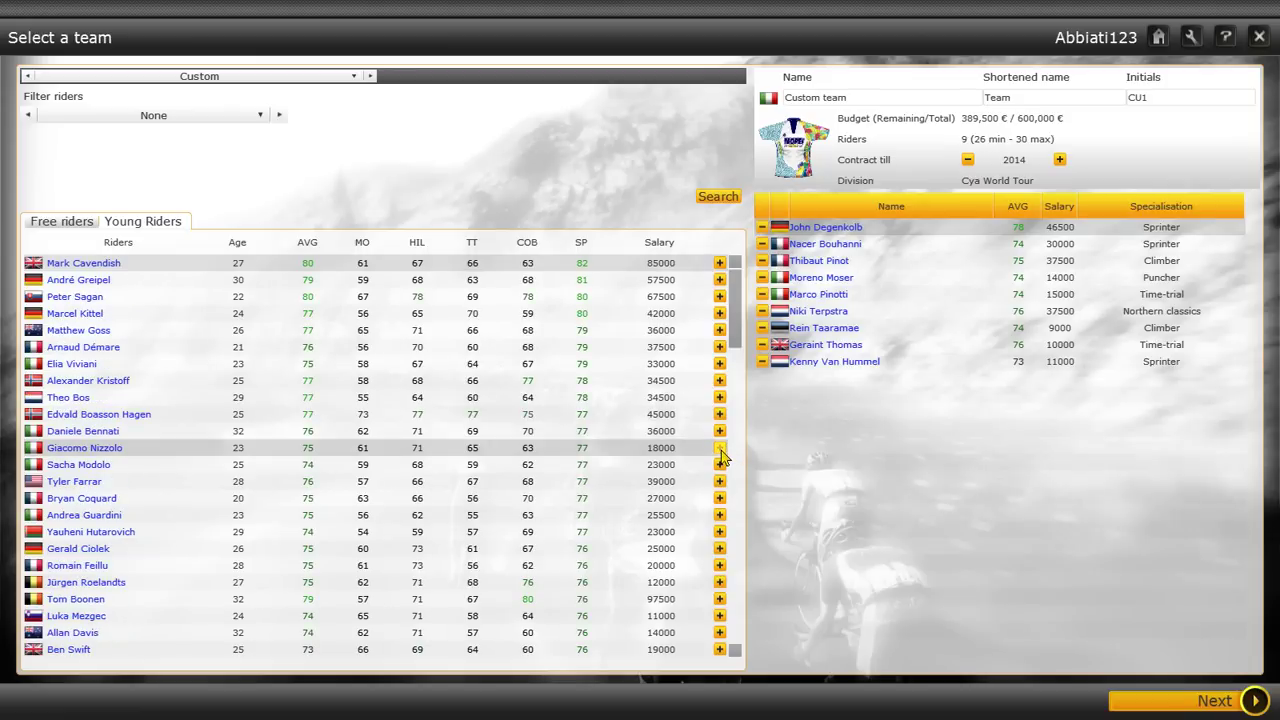
left_click(762, 361)
scroll(343, 414, "down", 5)
scroll(307, 410, "down", 5)
scroll(307, 410, "down", 3)
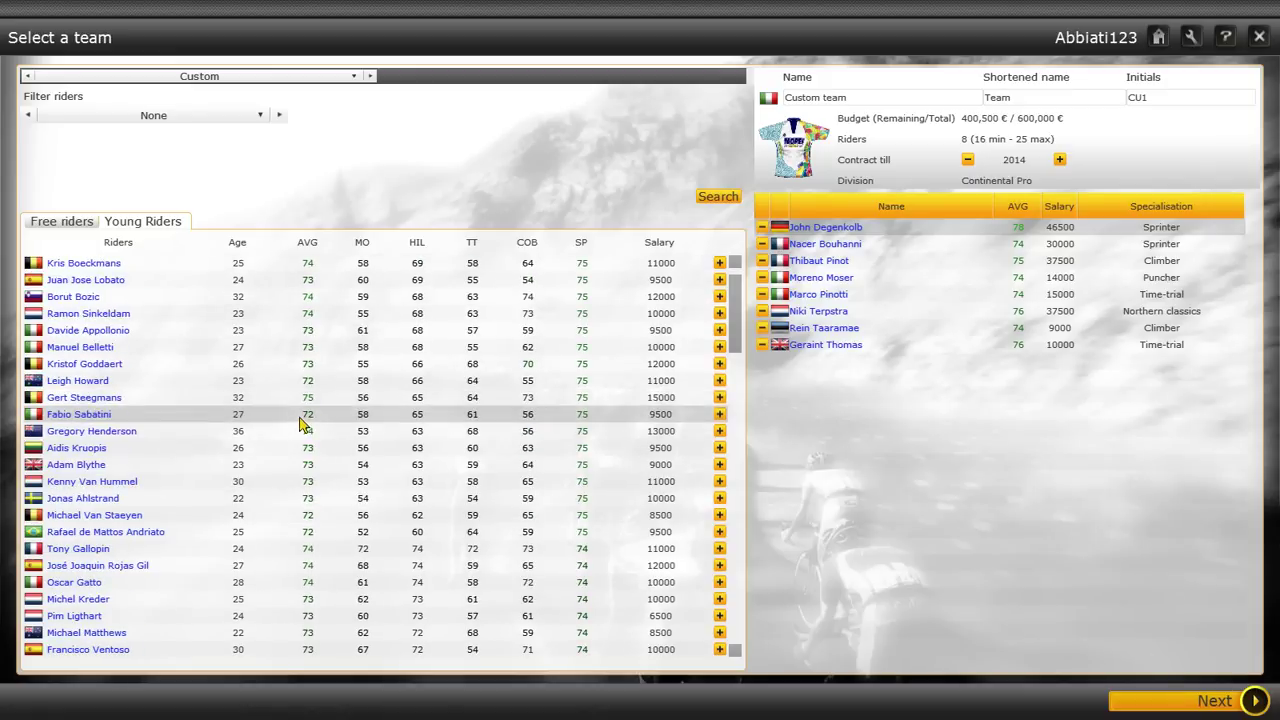
scroll(251, 434, "down", 2)
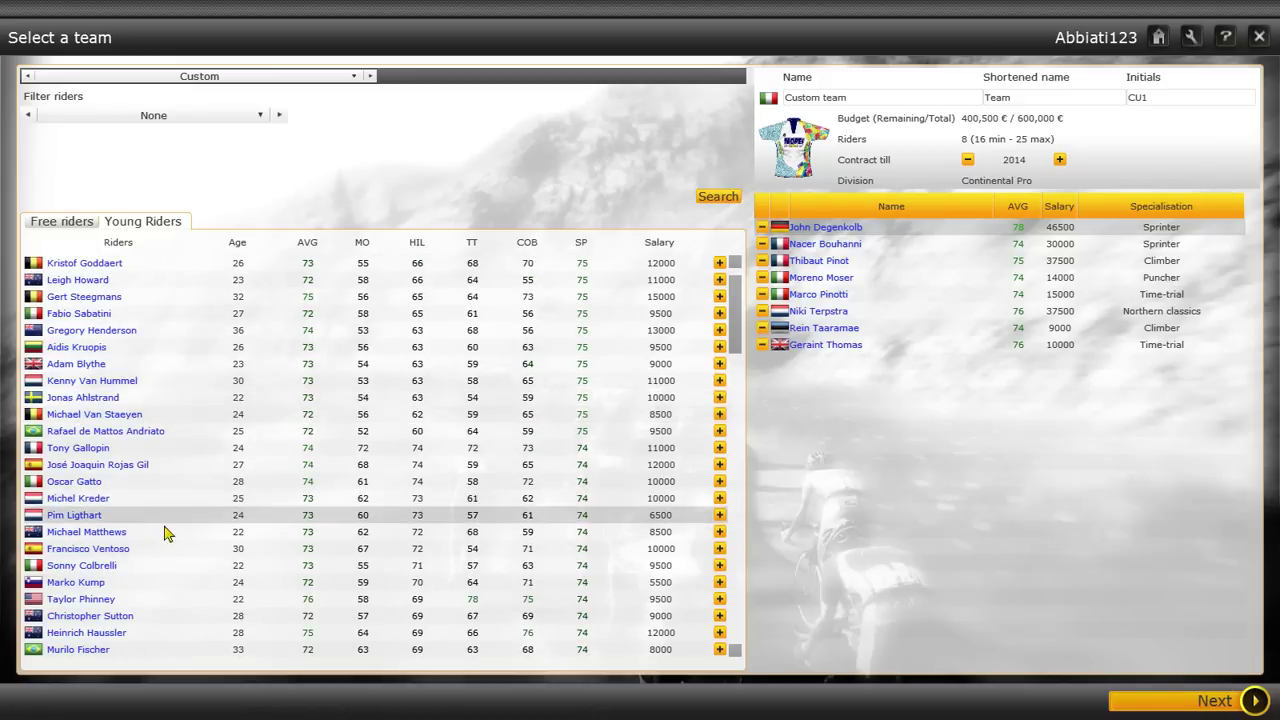
left_click(720, 516)
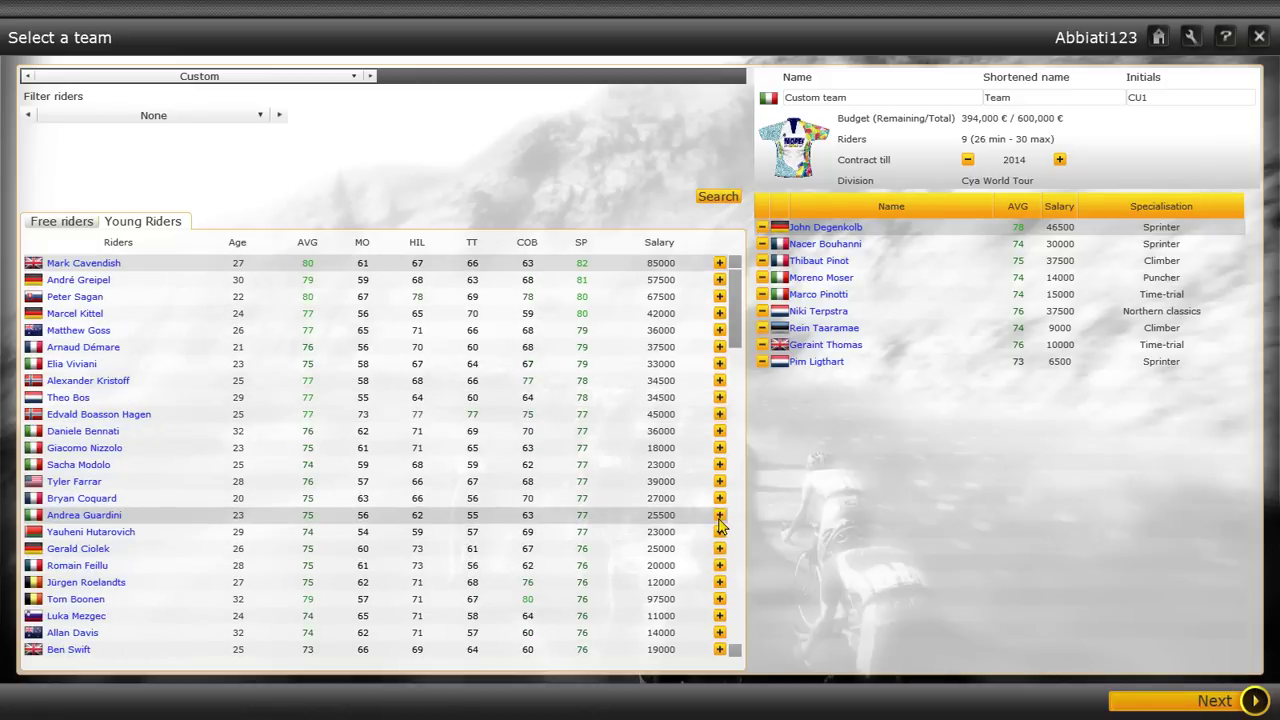
left_click(772, 362)
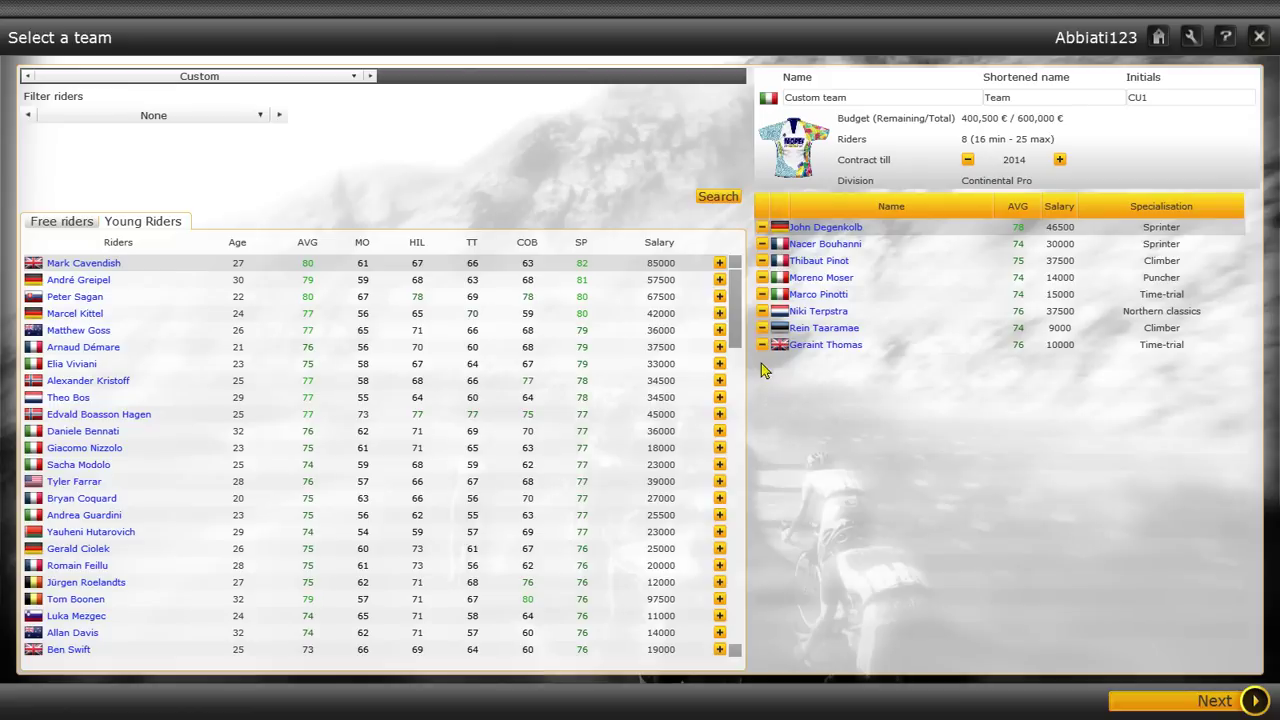
scroll(334, 503, "down", 3)
scroll(251, 507, "down", 3)
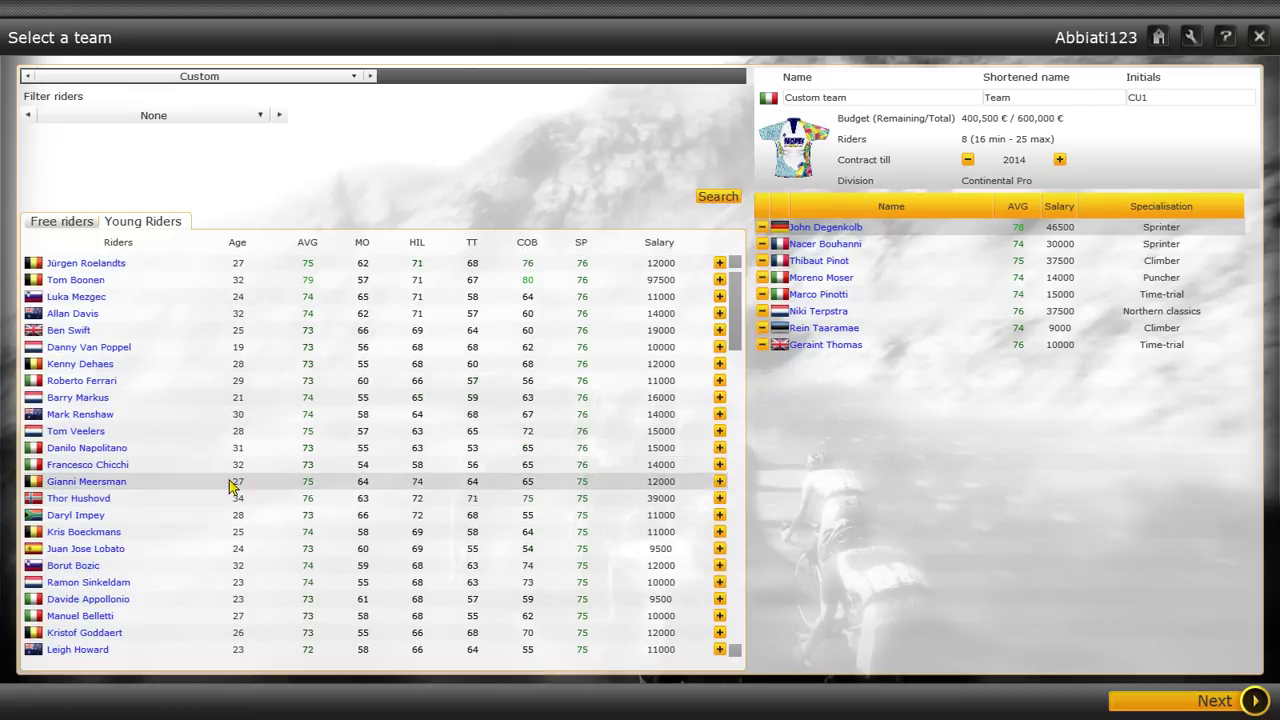
left_click(721, 550)
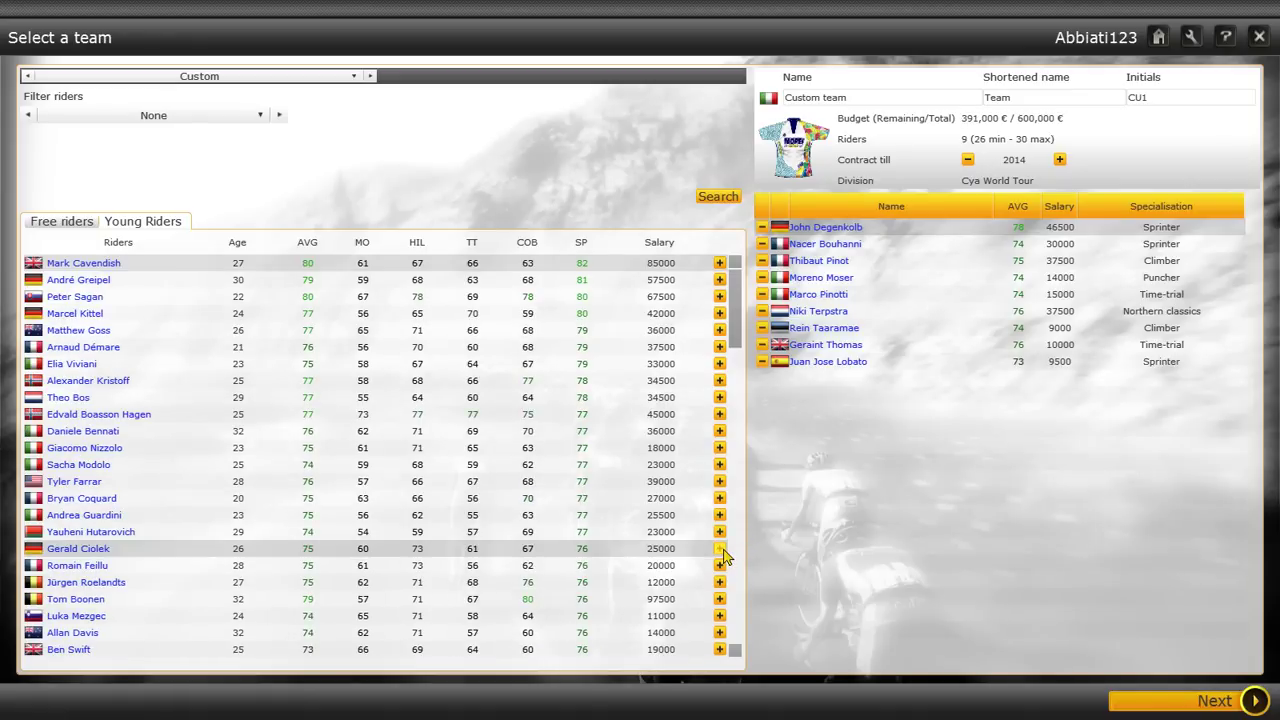
left_click(765, 364)
scroll(474, 380, "down", 3)
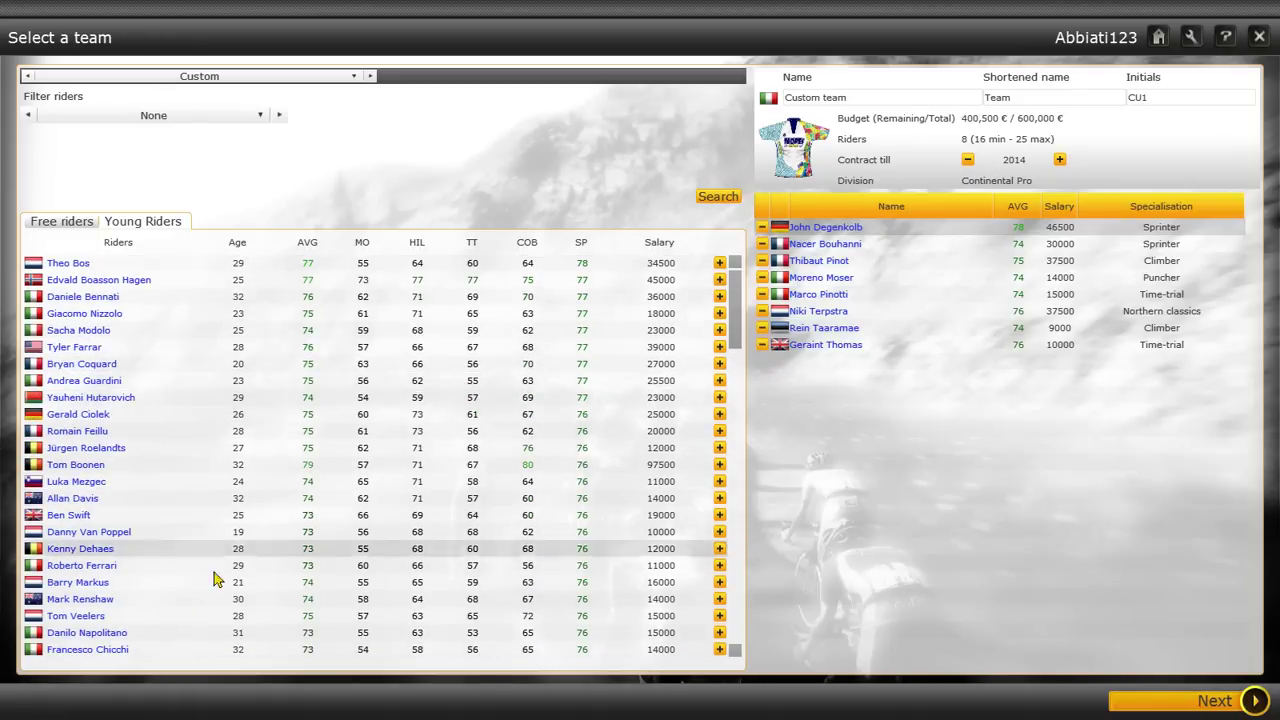
scroll(210, 560, "down", 5)
scroll(223, 491, "down", 6)
scroll(290, 470, "down", 4)
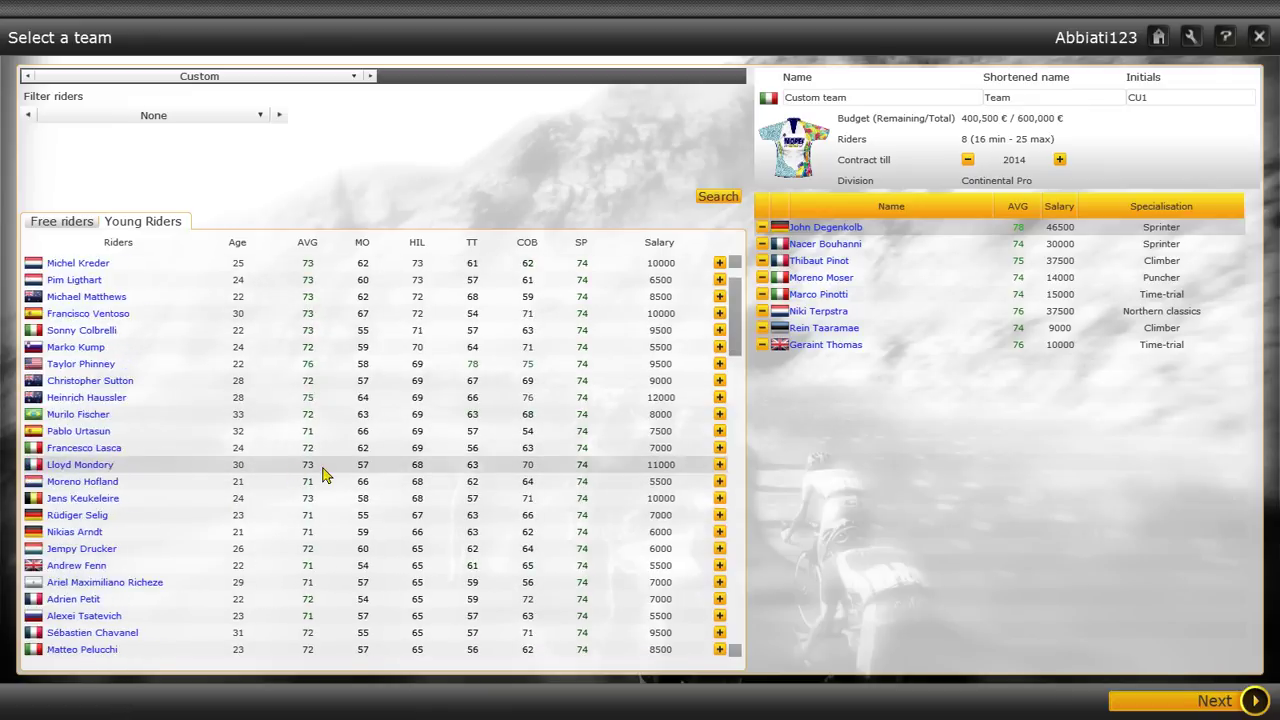
scroll(321, 472, "down", 5)
scroll(318, 482, "down", 5)
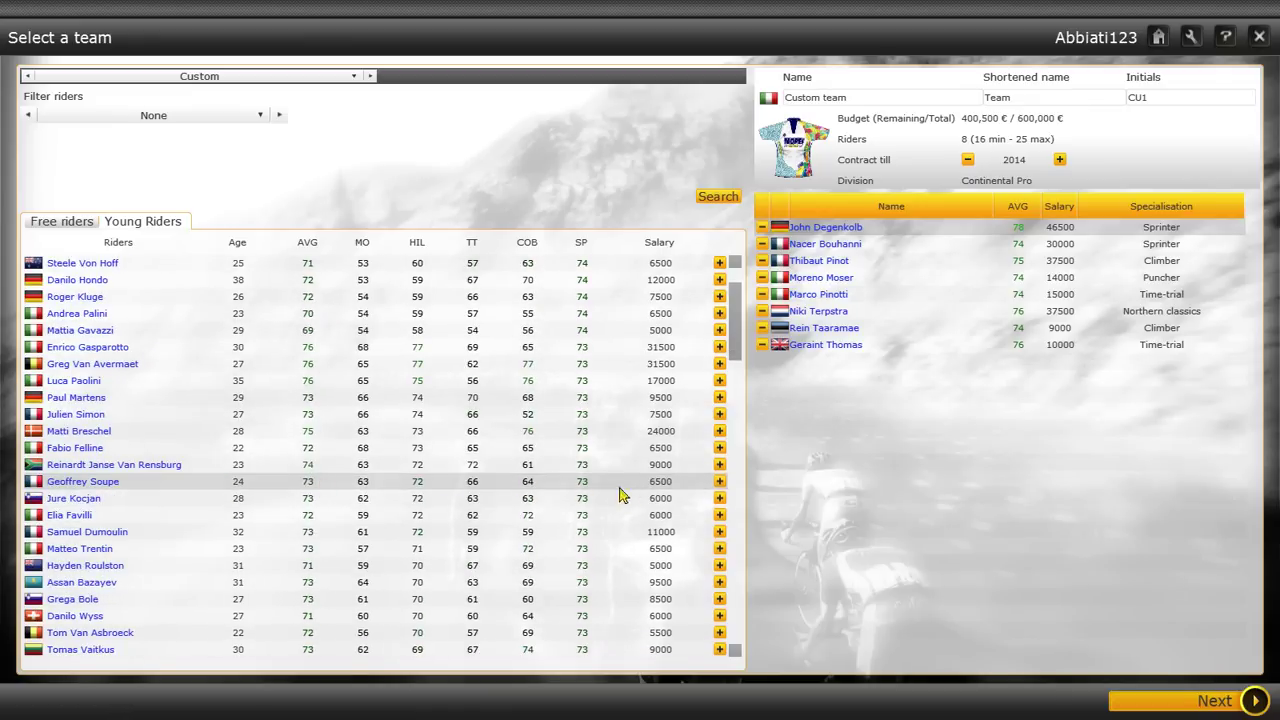
left_click(719, 464)
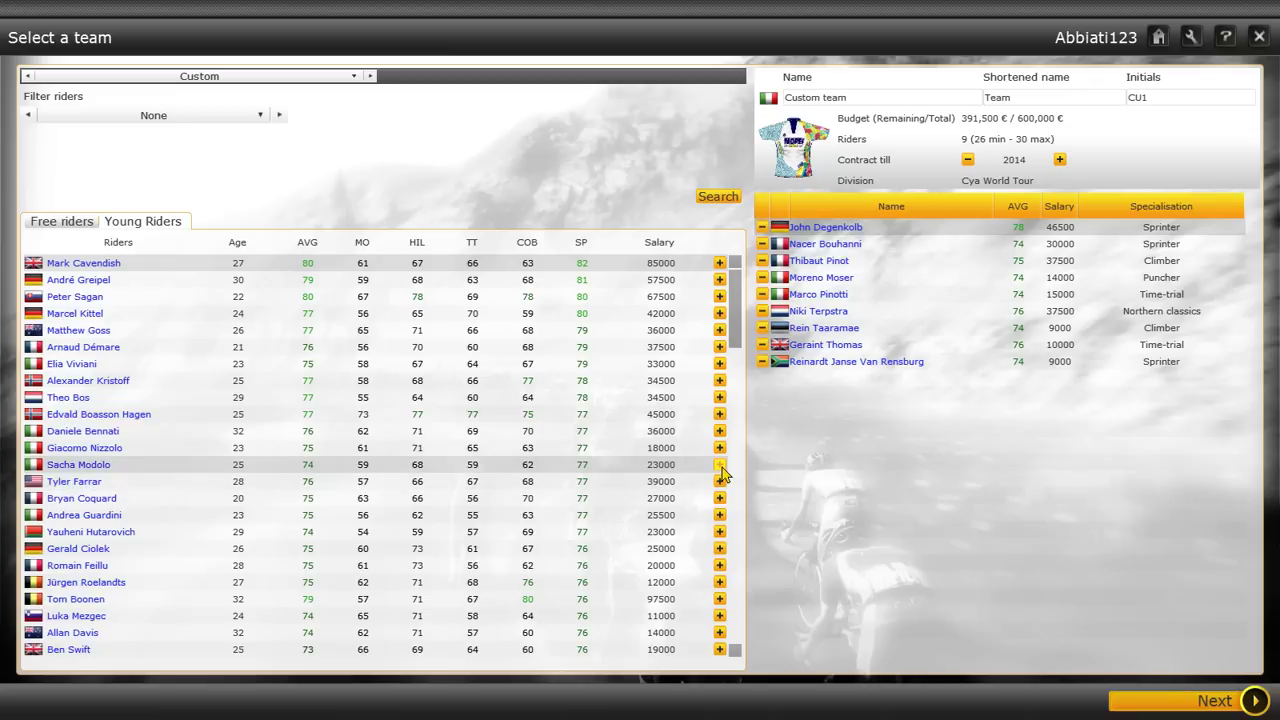
left_click(761, 363)
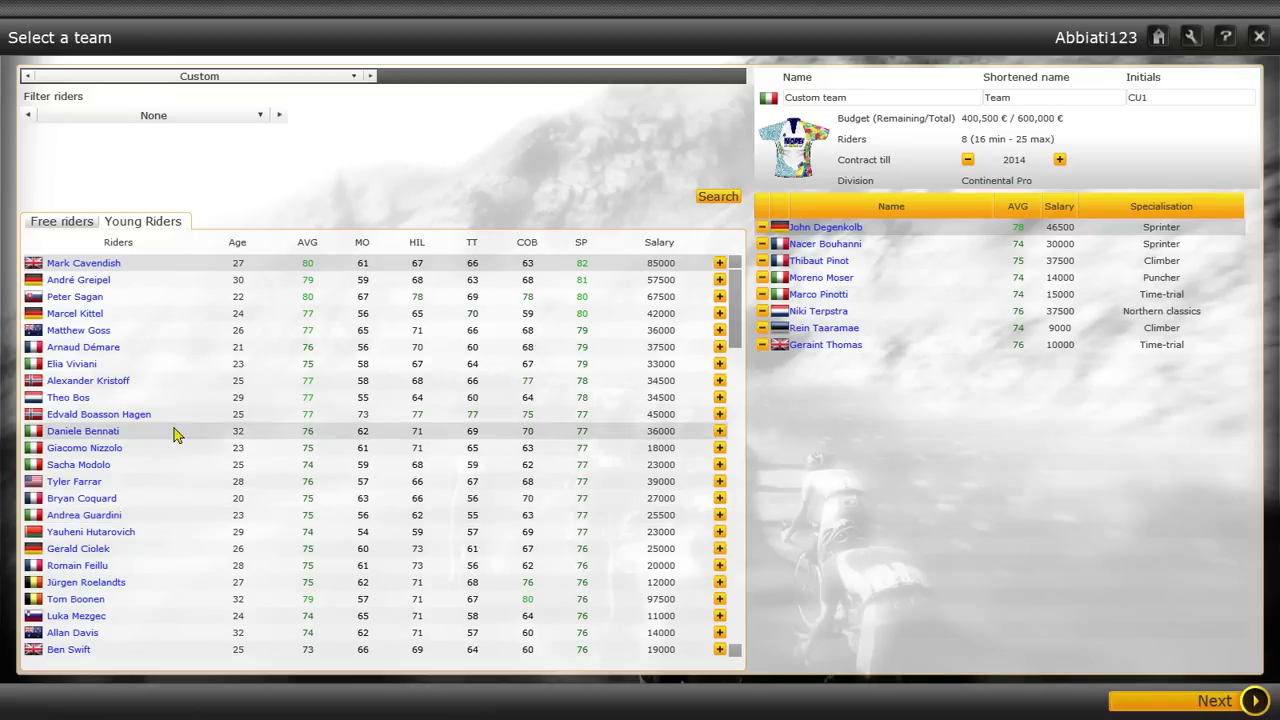
Step: Sign Giacomo Nizzolo, Mathias Frank and Fabio Aru, sorting by average and mountain ratings
left_click(719, 449)
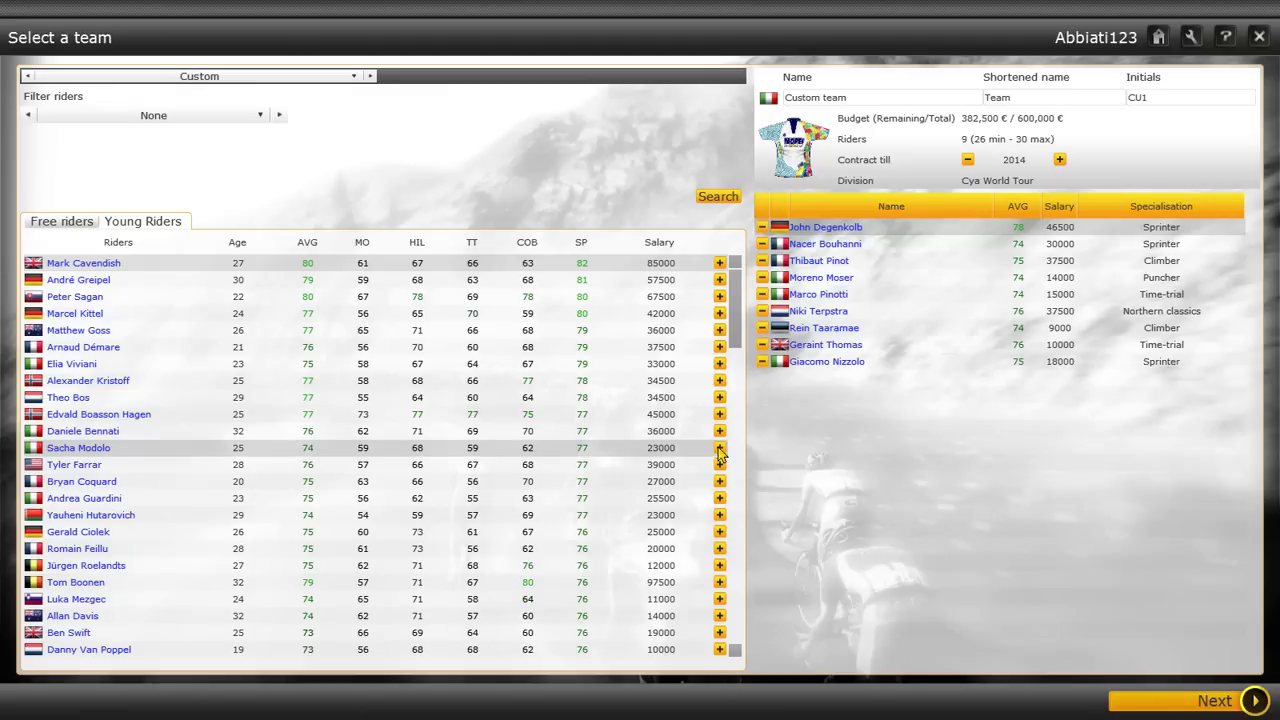
left_click(312, 247)
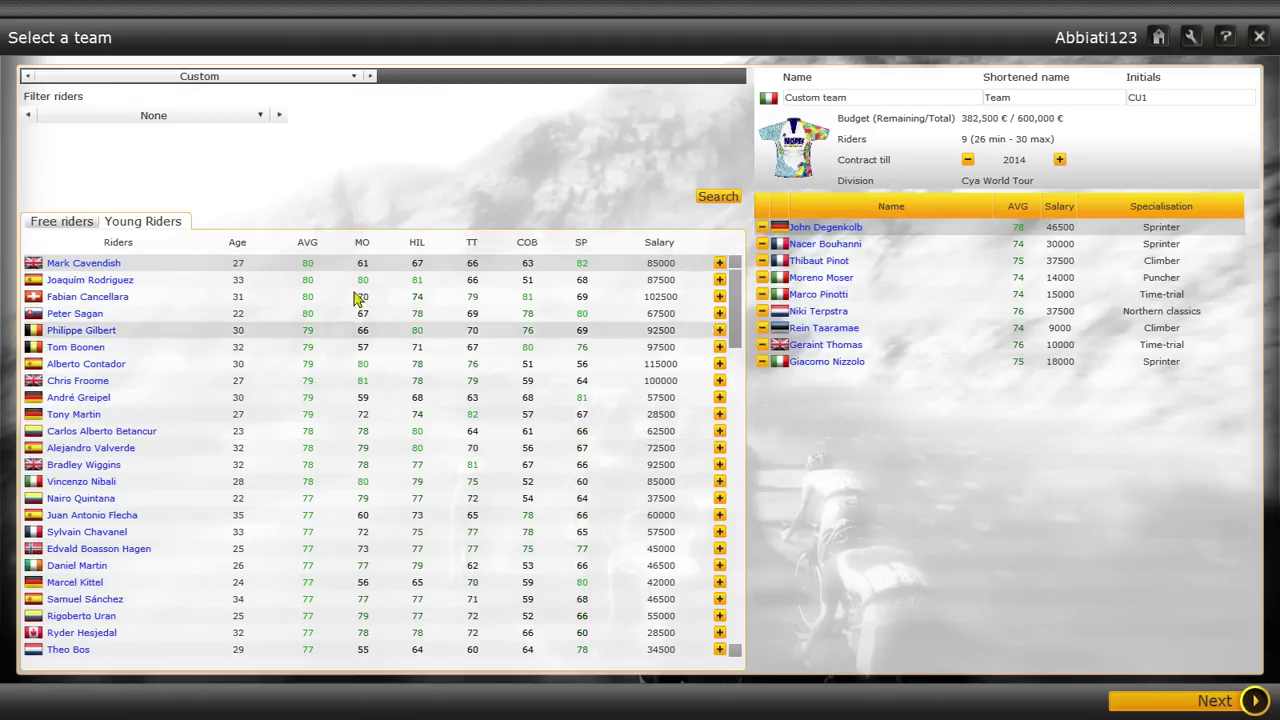
left_click(358, 248)
scroll(320, 500, "down", 4)
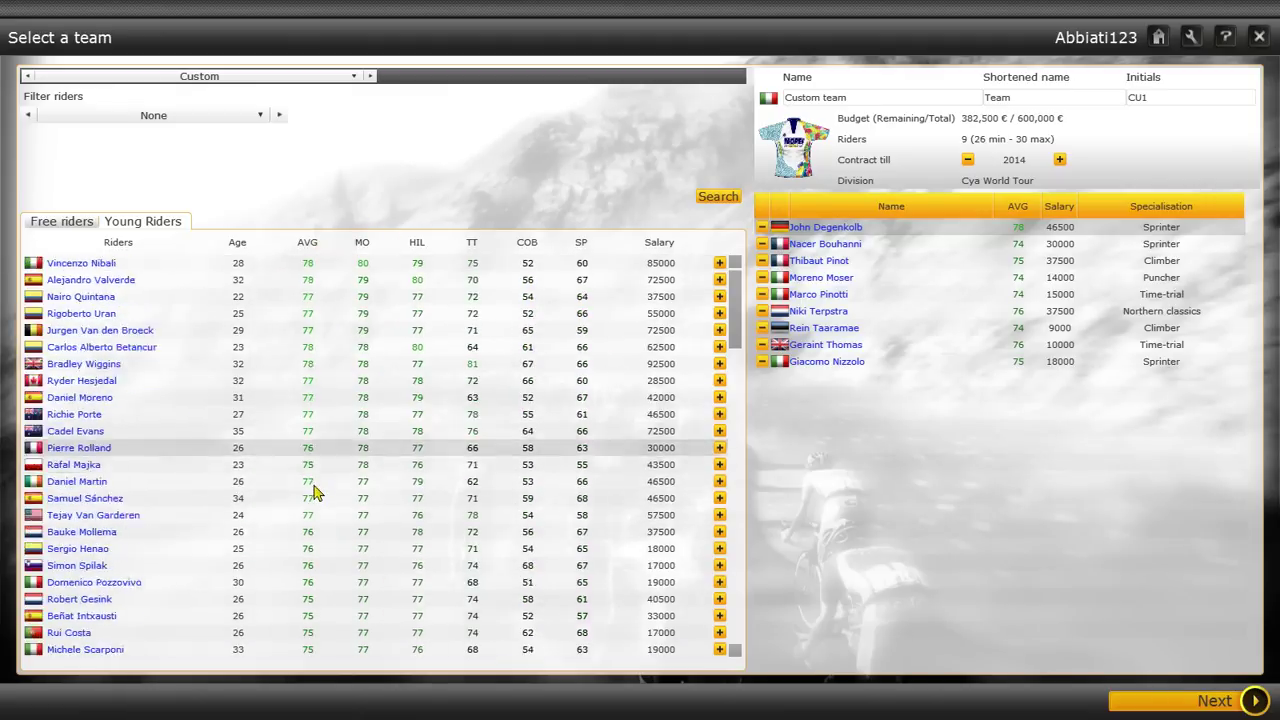
scroll(320, 495, "down", 2)
scroll(334, 505, "down", 3)
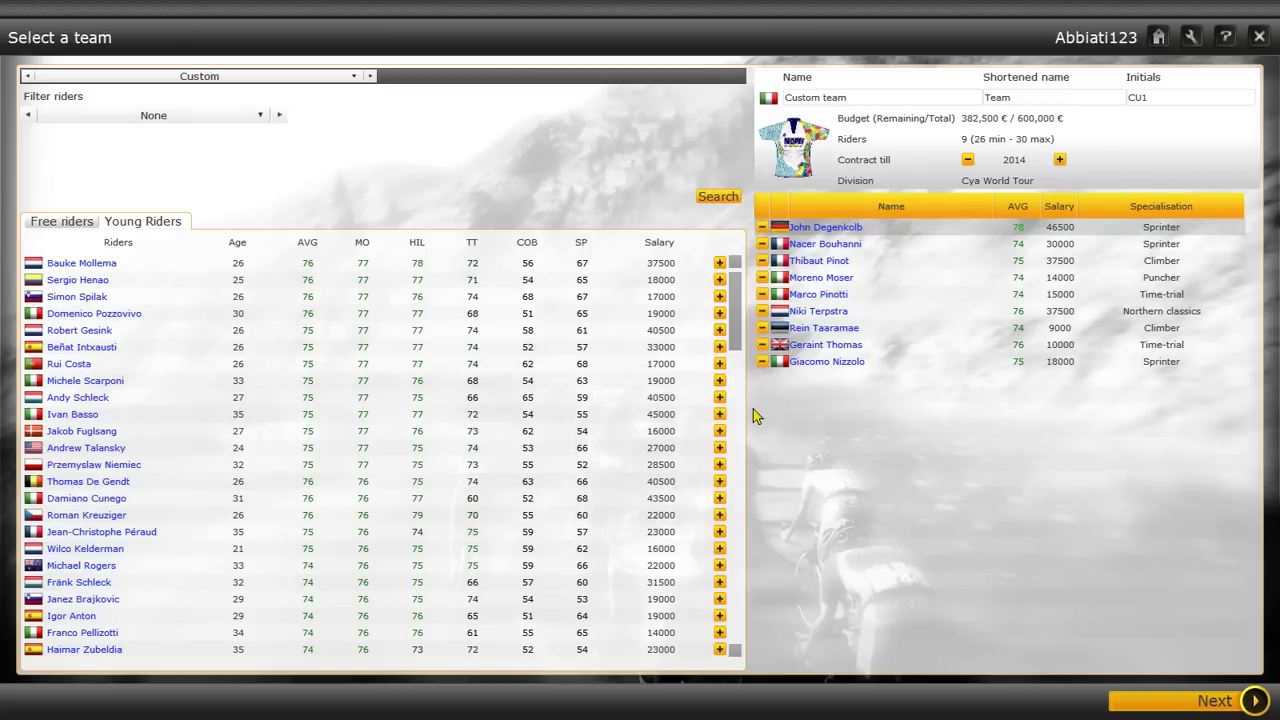
scroll(200, 550, "down", 2)
scroll(203, 562, "down", 2)
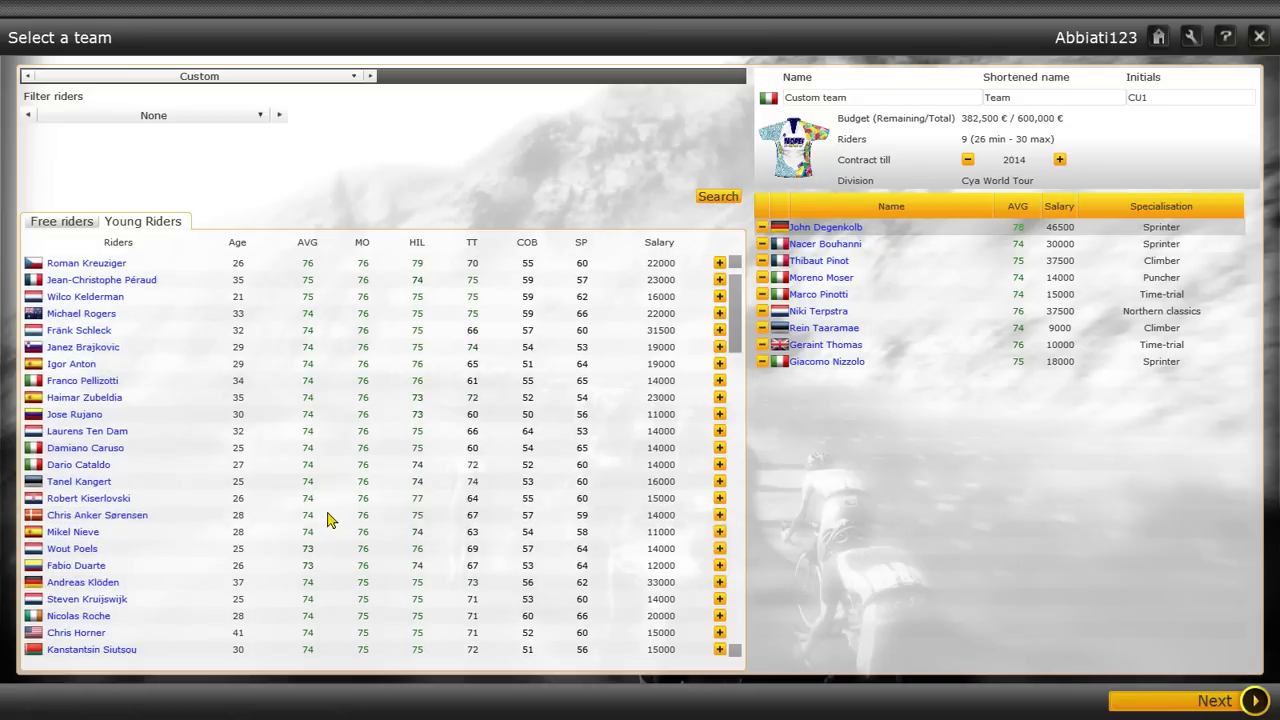
scroll(330, 532, "down", 2)
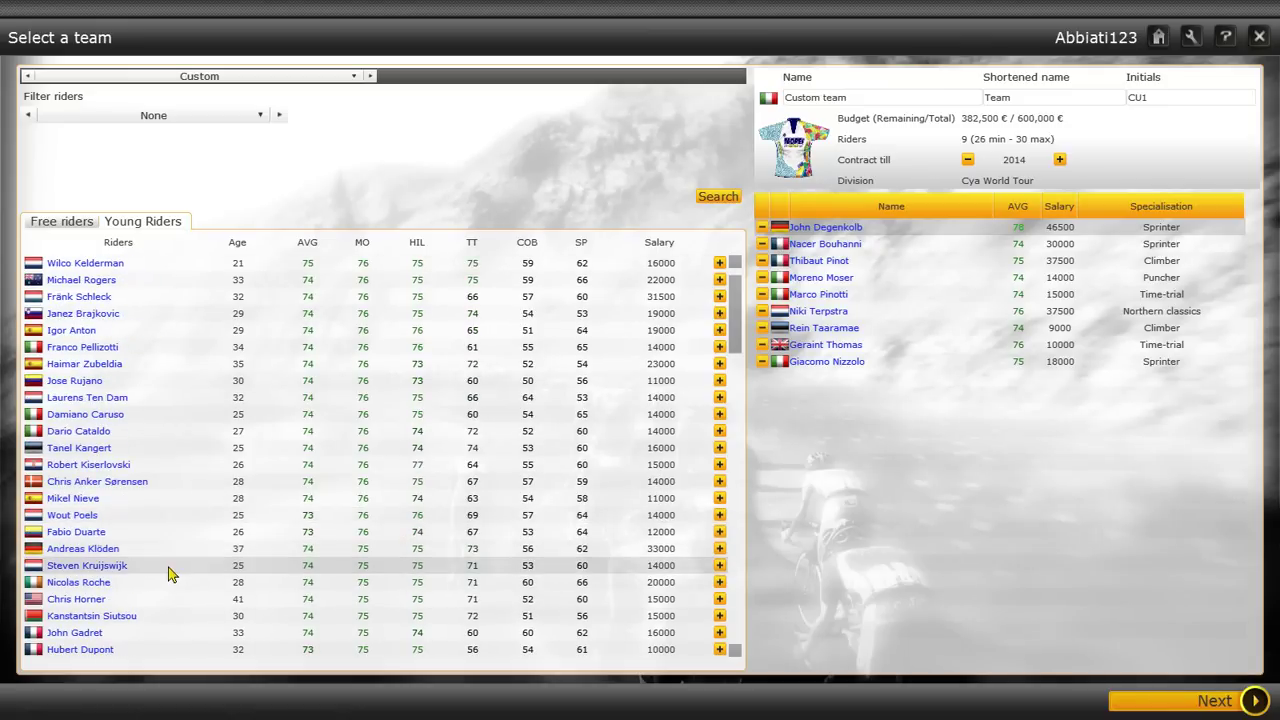
scroll(175, 575, "down", 1)
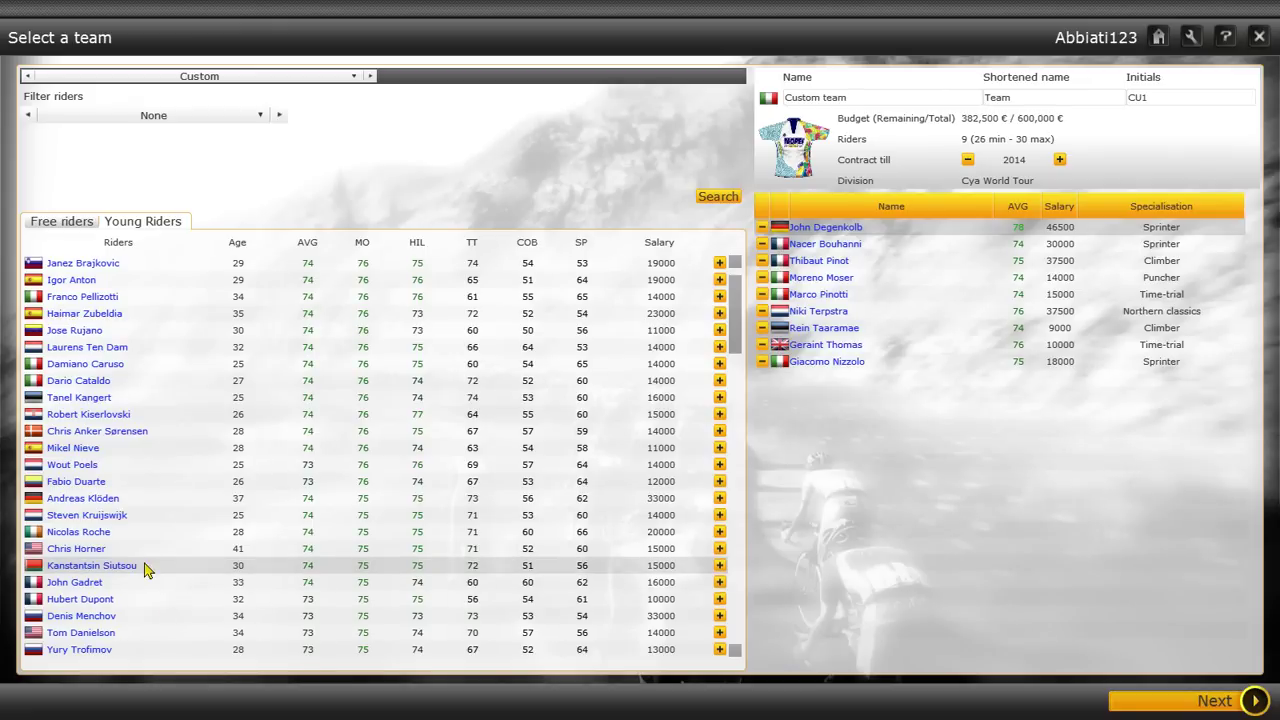
scroll(150, 570, "down", 2)
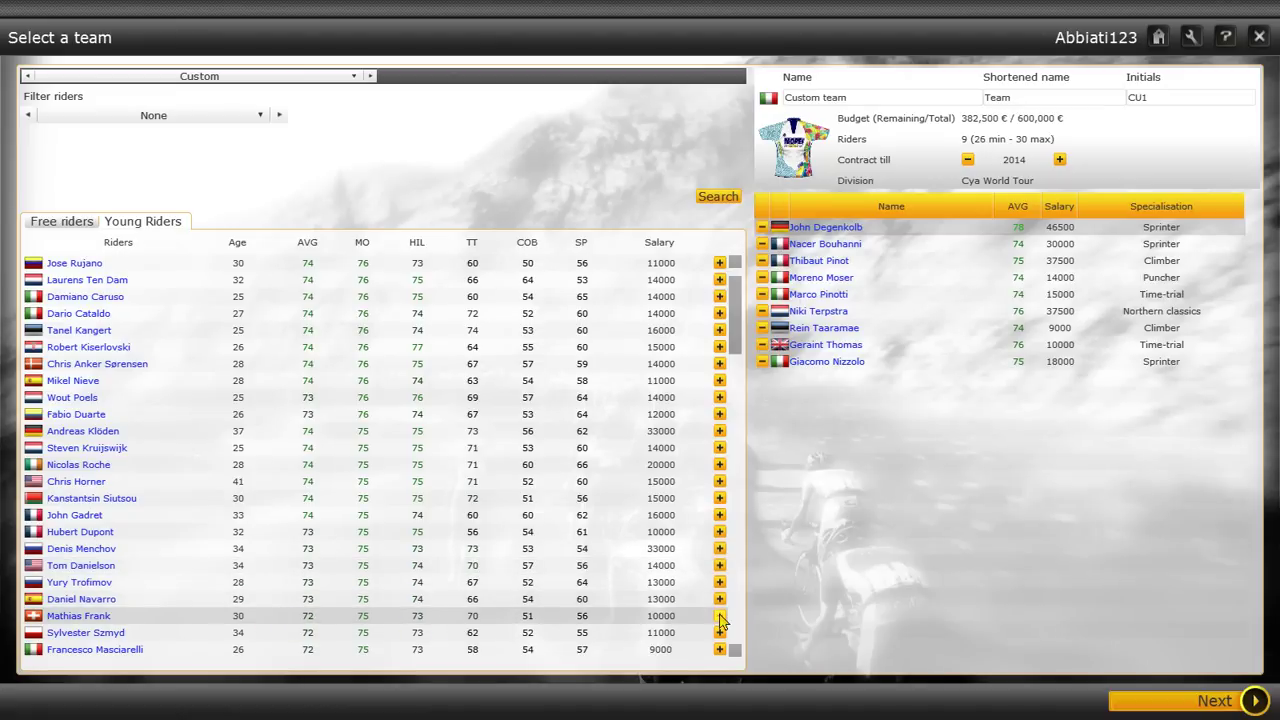
left_click(719, 616)
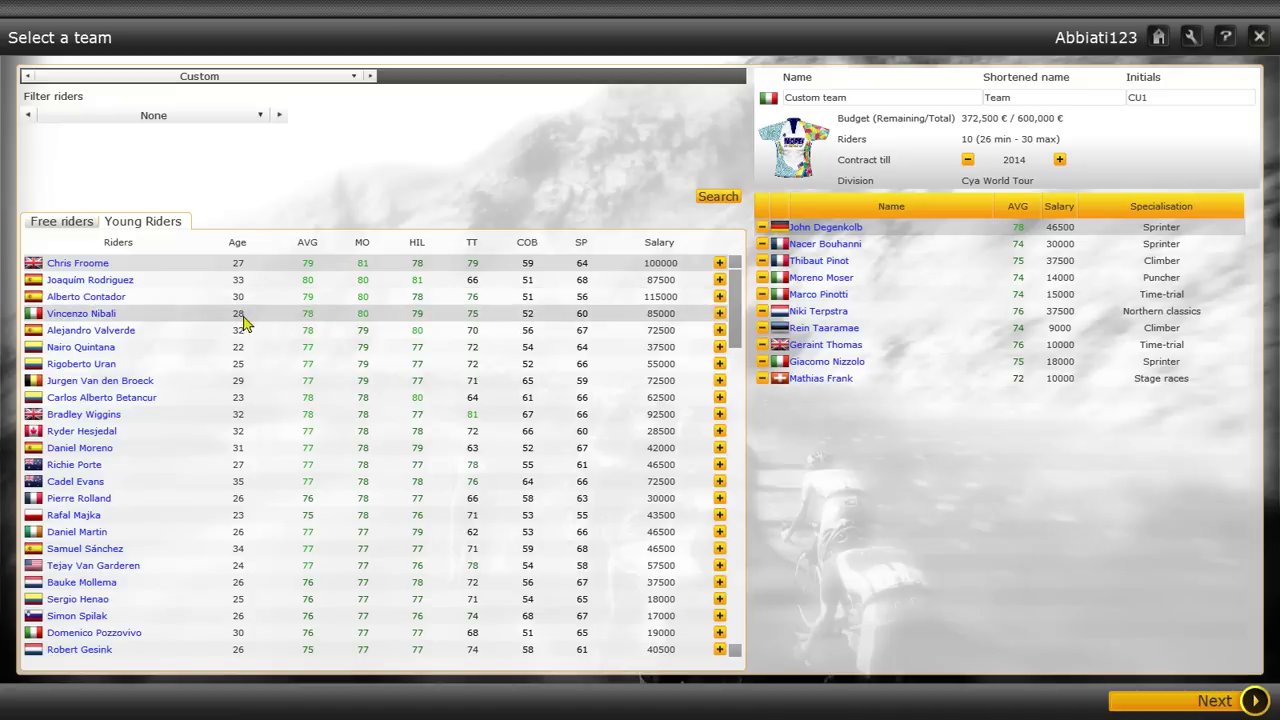
scroll(371, 400, "down", 1)
scroll(388, 405, "down", 6)
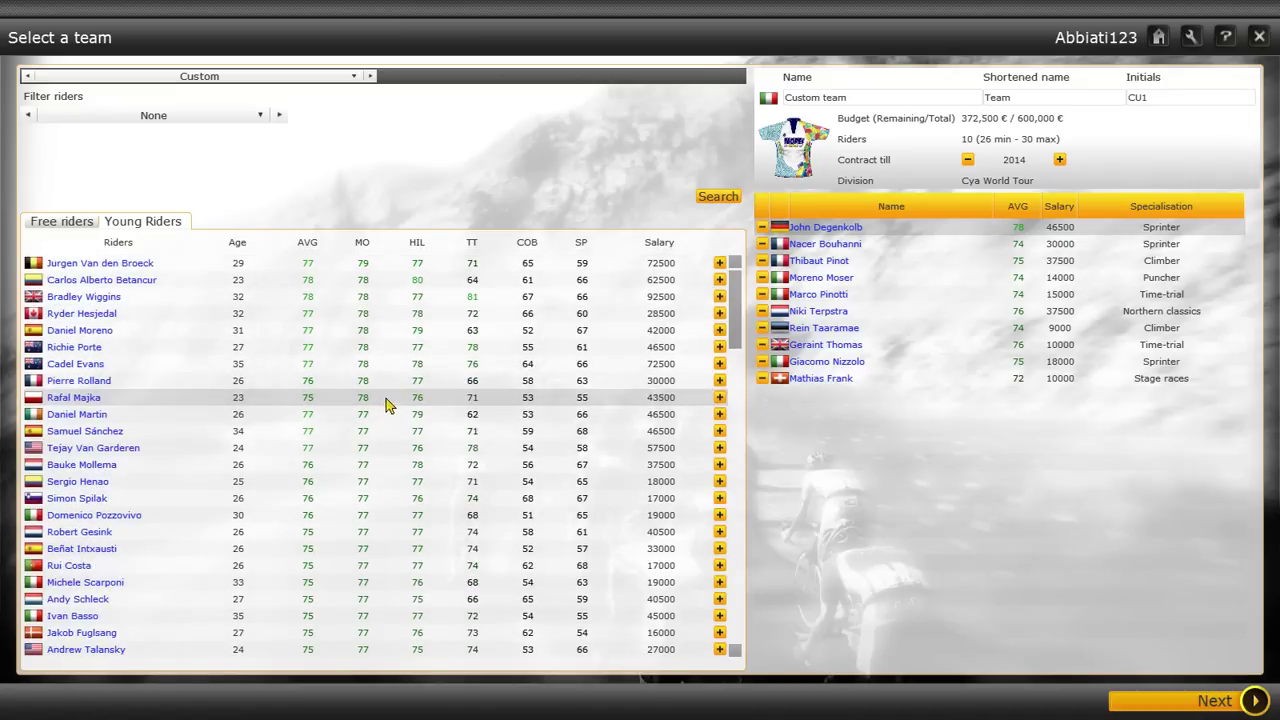
scroll(390, 406, "down", 10)
scroll(351, 497, "down", 1)
scroll(351, 470, "down", 2)
scroll(340, 505, "down", 5)
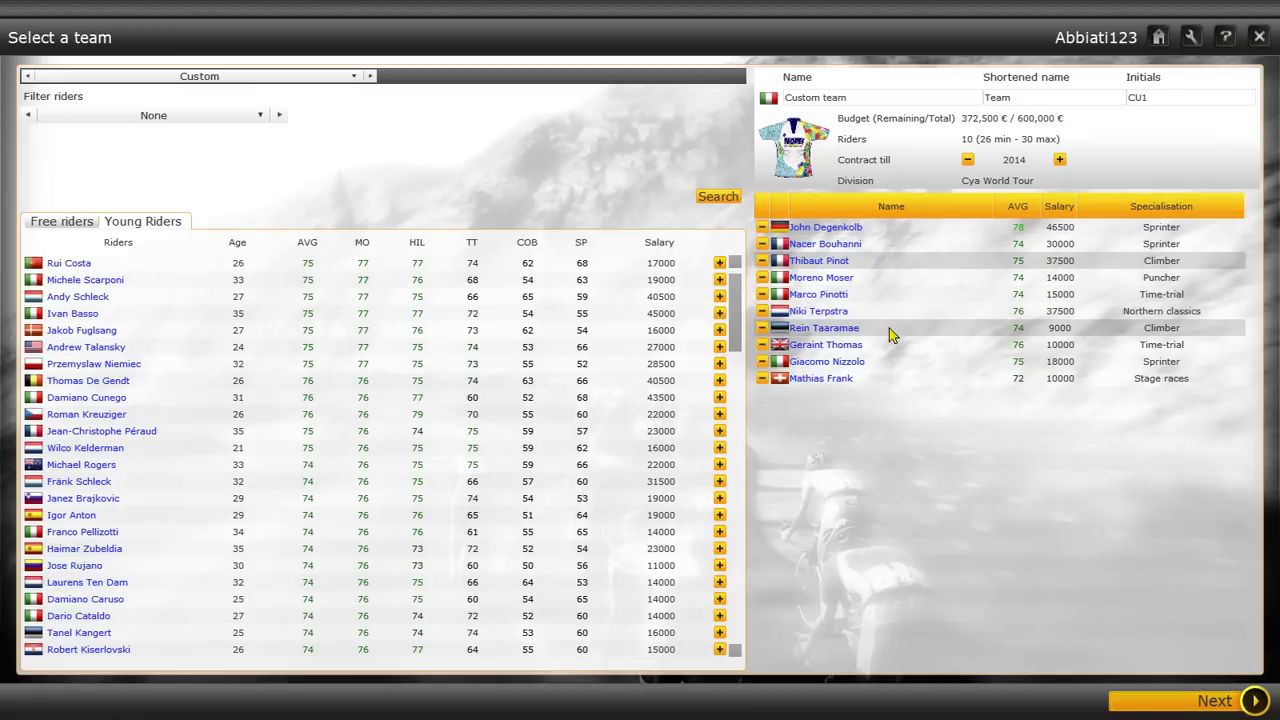
scroll(72, 566, "down", 2)
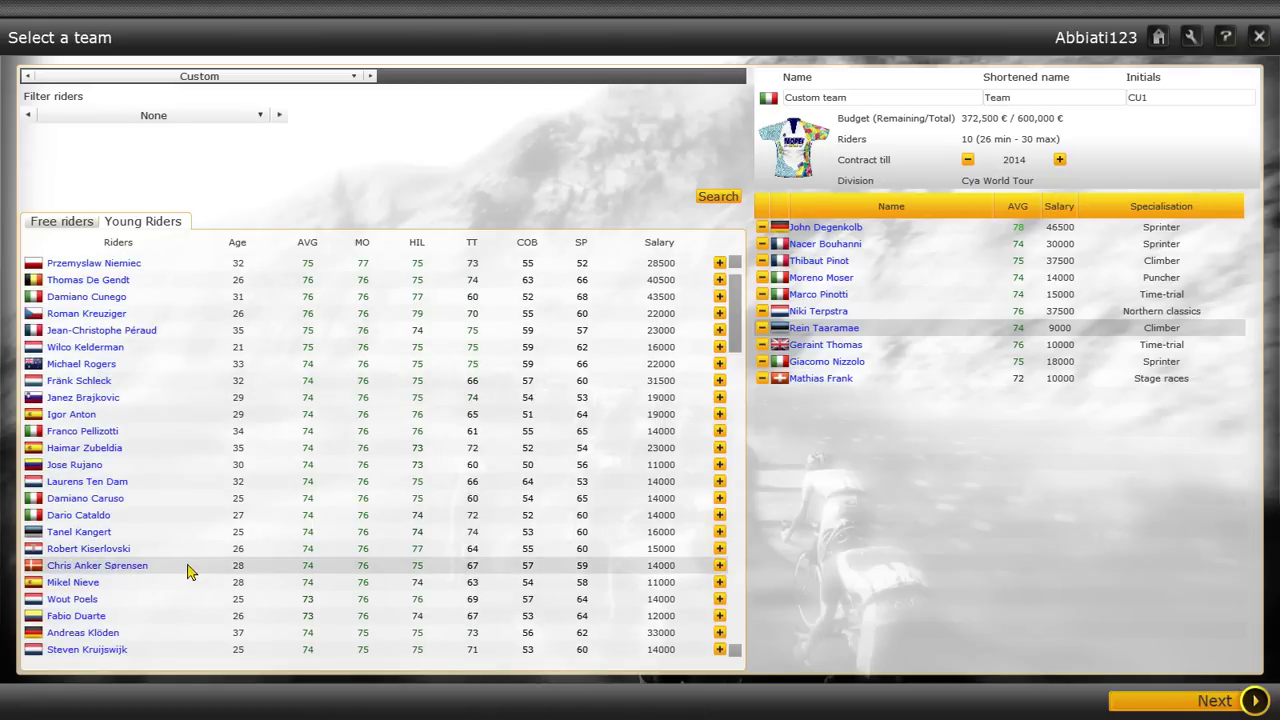
scroll(175, 530, "down", 3)
scroll(160, 500, "down", 2)
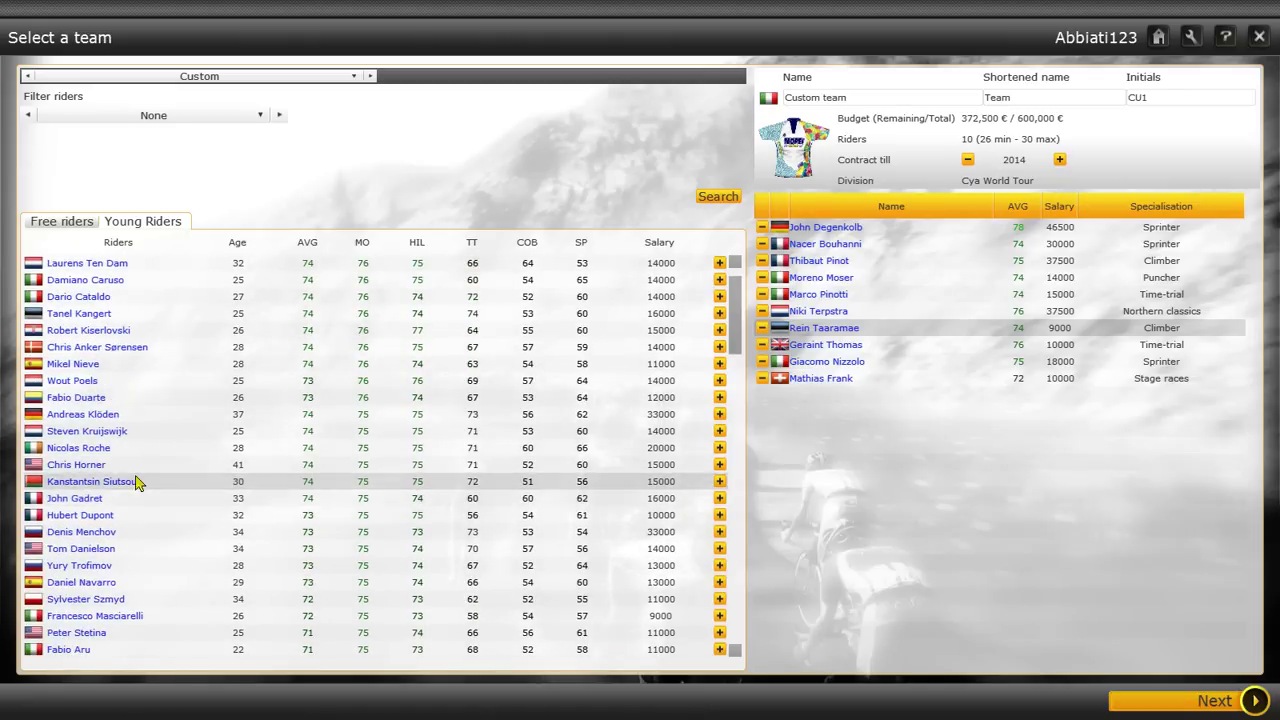
scroll(177, 509, "down", 1)
scroll(189, 500, "down", 1)
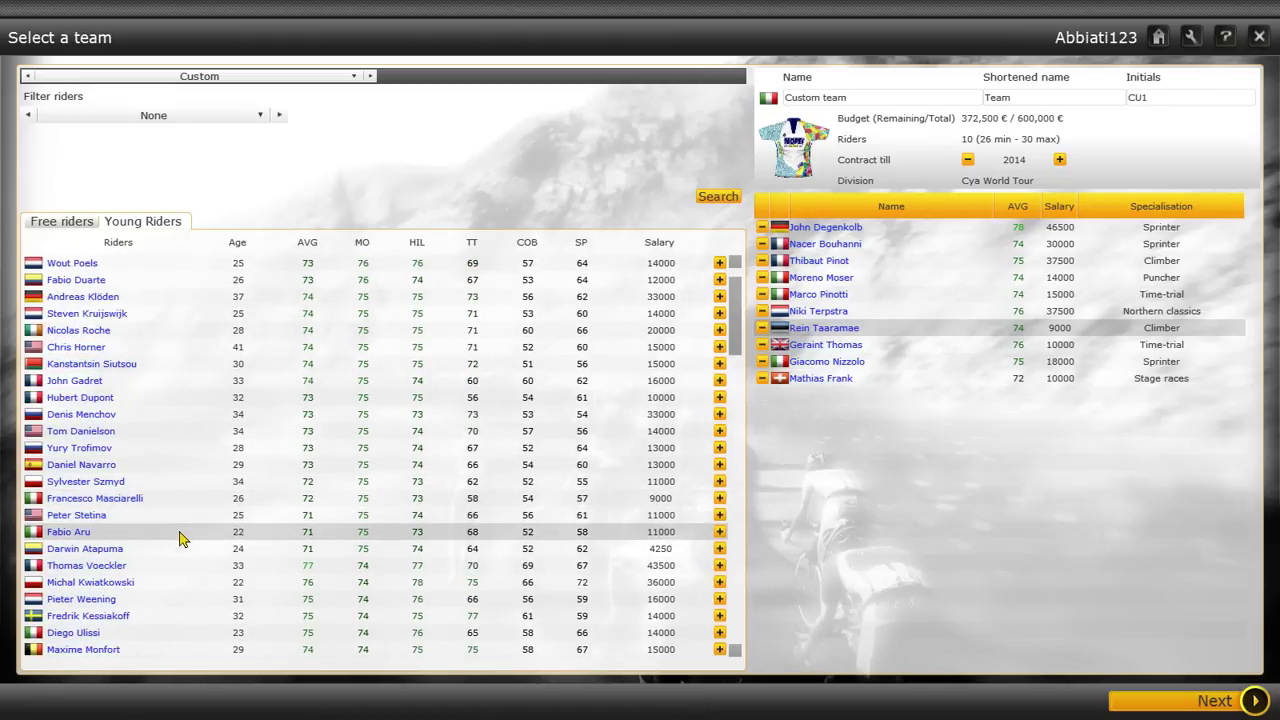
scroll(184, 545, "down", 1)
scroll(190, 555, "down", 1)
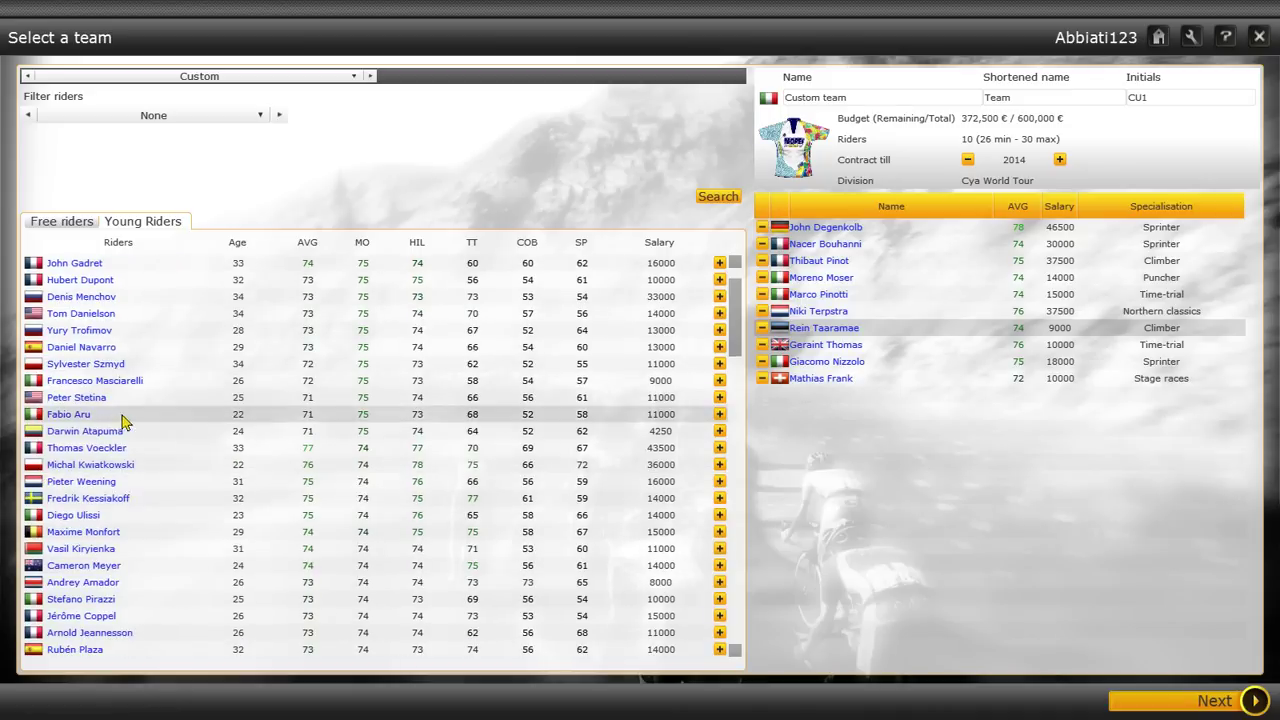
left_click(720, 415)
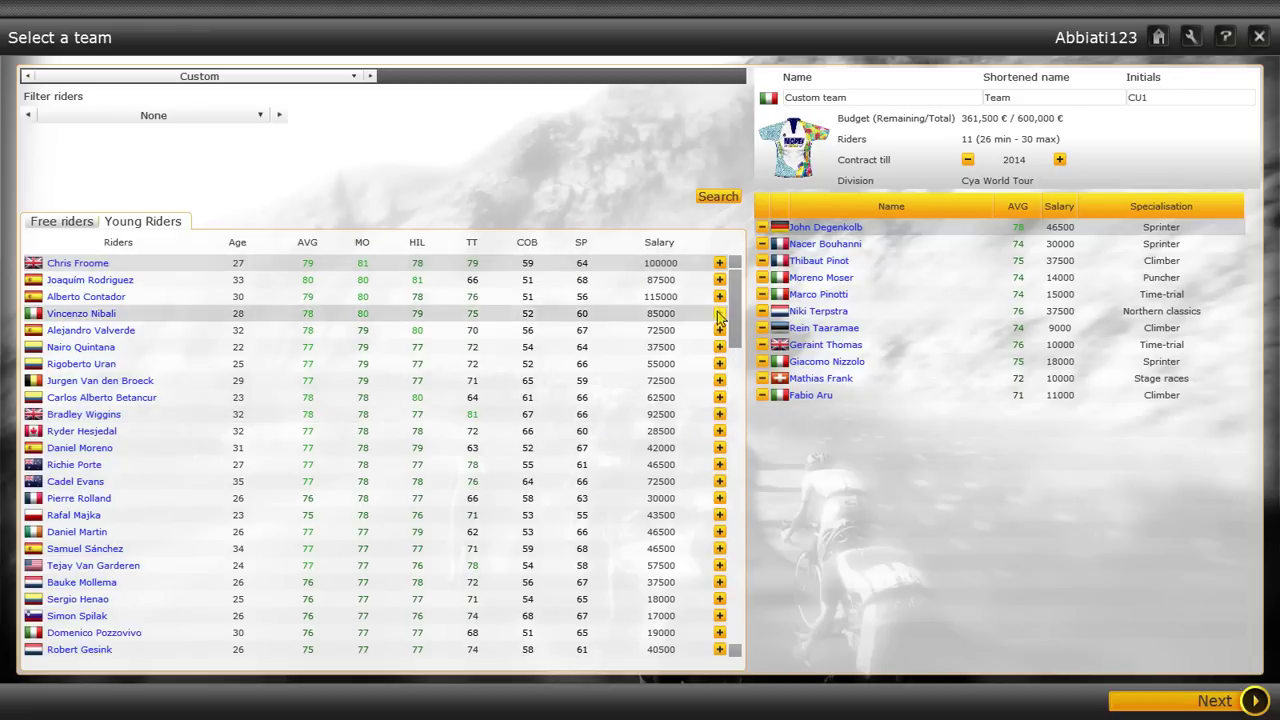
mouse_move(794, 147)
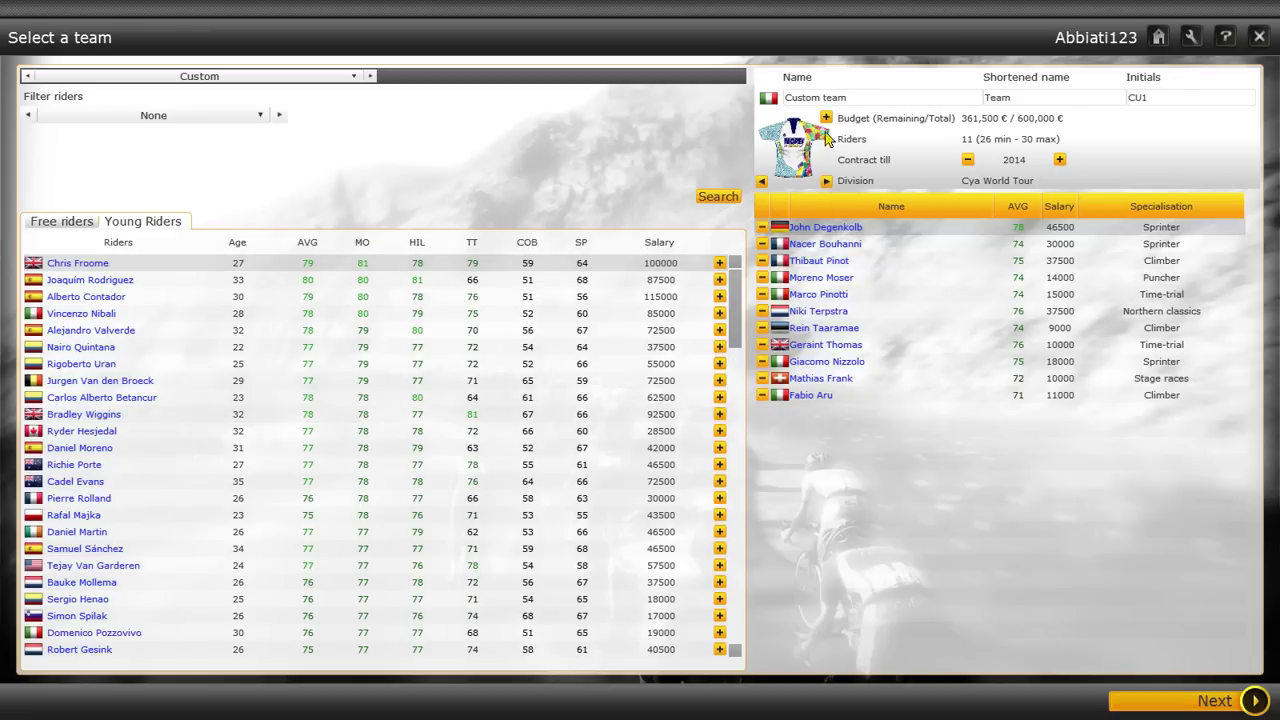
Step: Cycle the jersey carousel to the yellow Pirelli design and confirm it
left_click(824, 136)
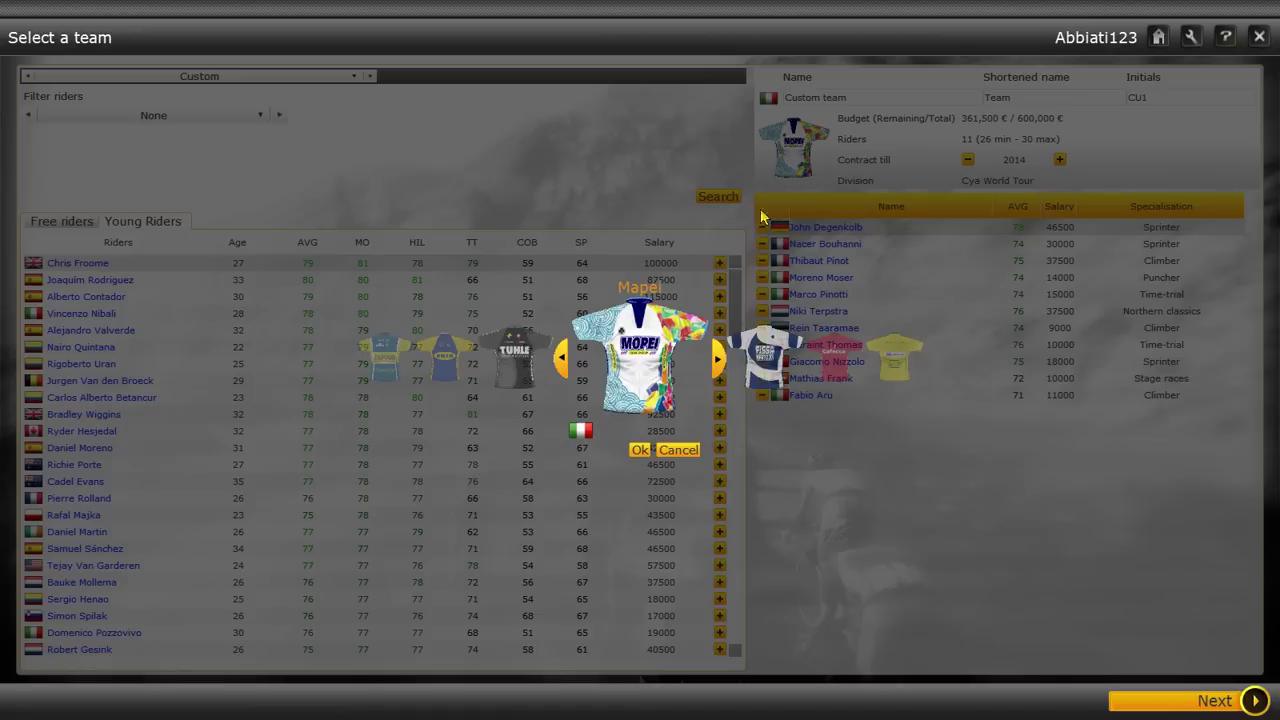
left_click(562, 356)
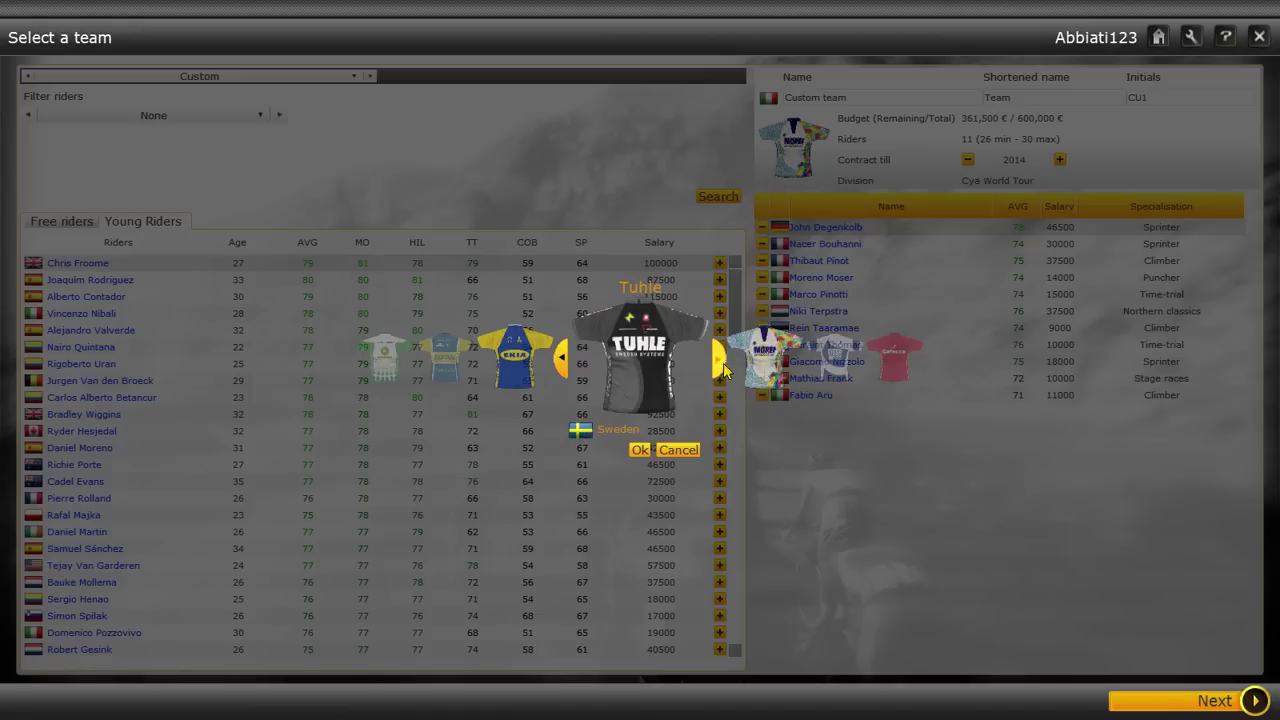
left_click(720, 360)
left_click(720, 360)
left_click(720, 360)
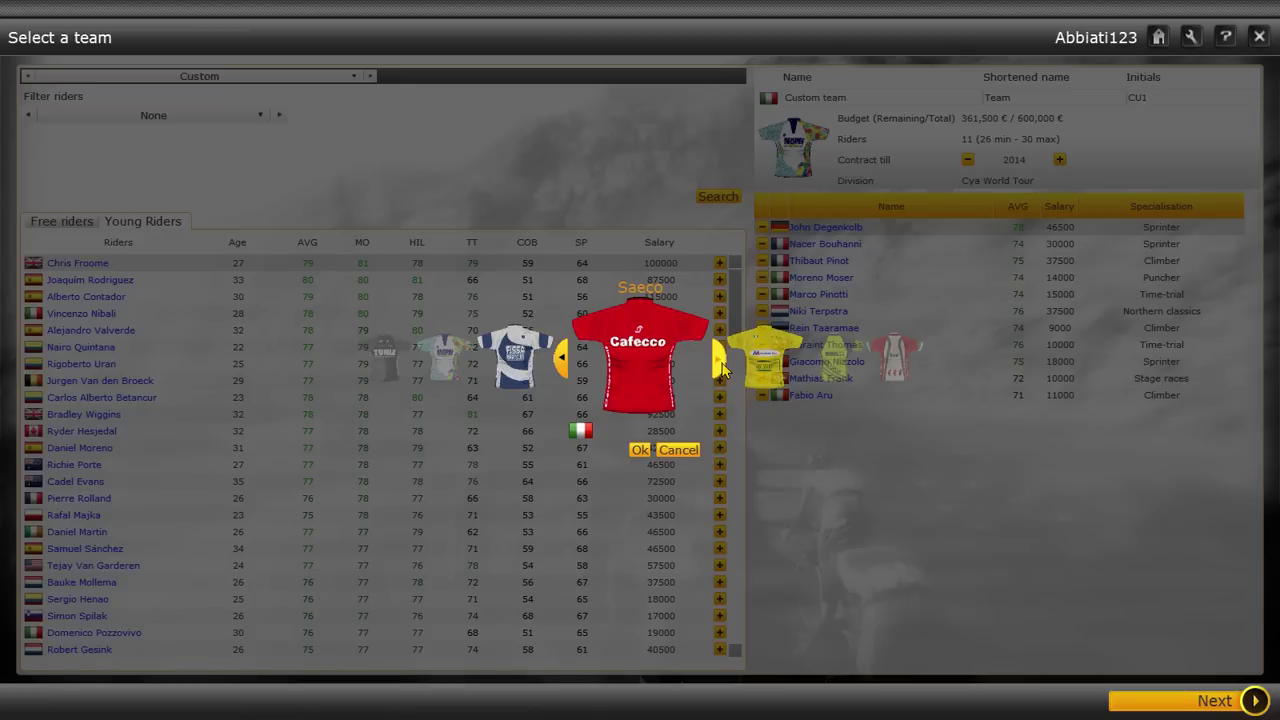
left_click(720, 360)
left_click(720, 362)
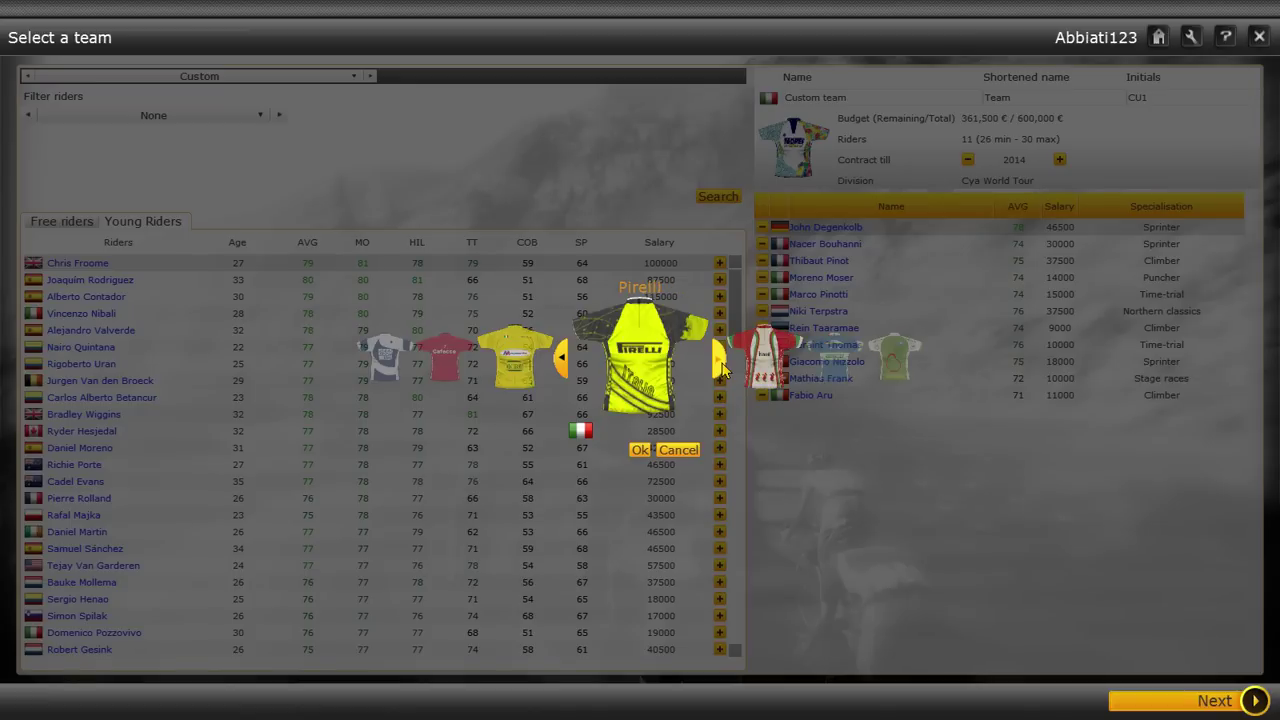
left_click(641, 450)
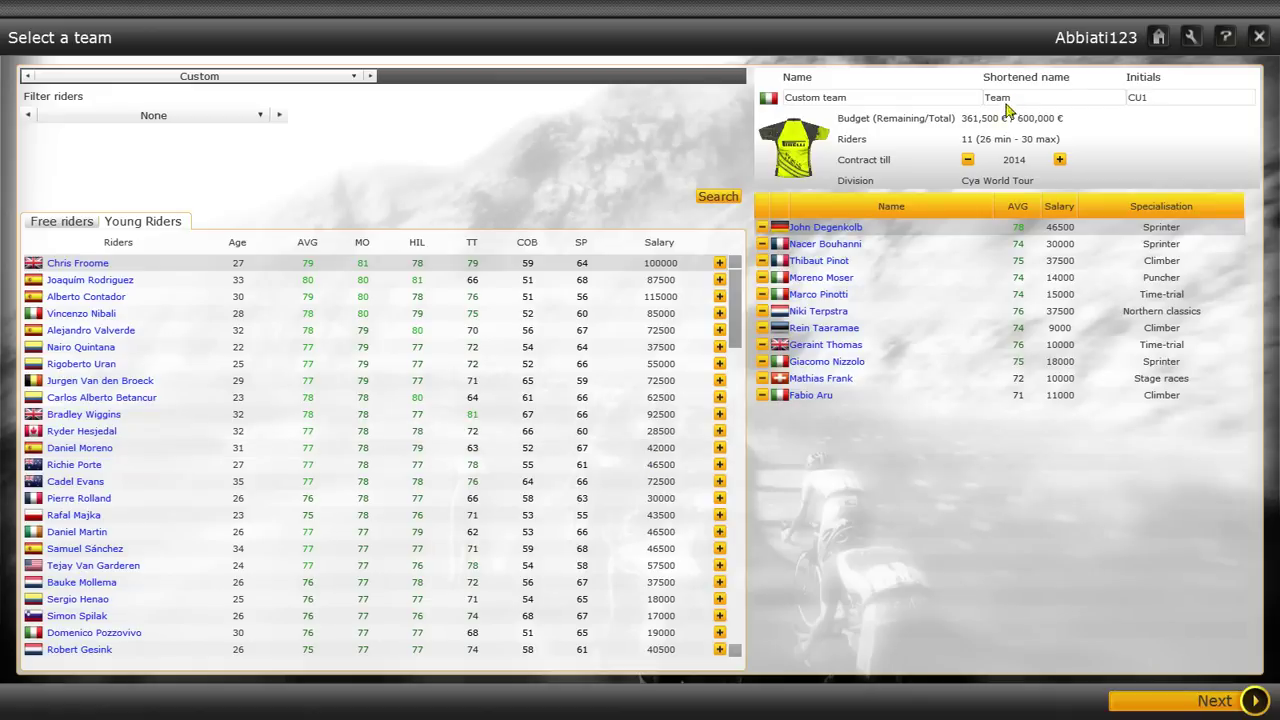
Step: Enter name 'Pirelli Cycling Team', short name 'Pirelli' (fixing a typo) and initials 'PCT'
left_click(932, 97)
type("P")
type("irelli")
type(" Cyclin")
type("g Team")
left_click(1020, 97)
type("Pi")
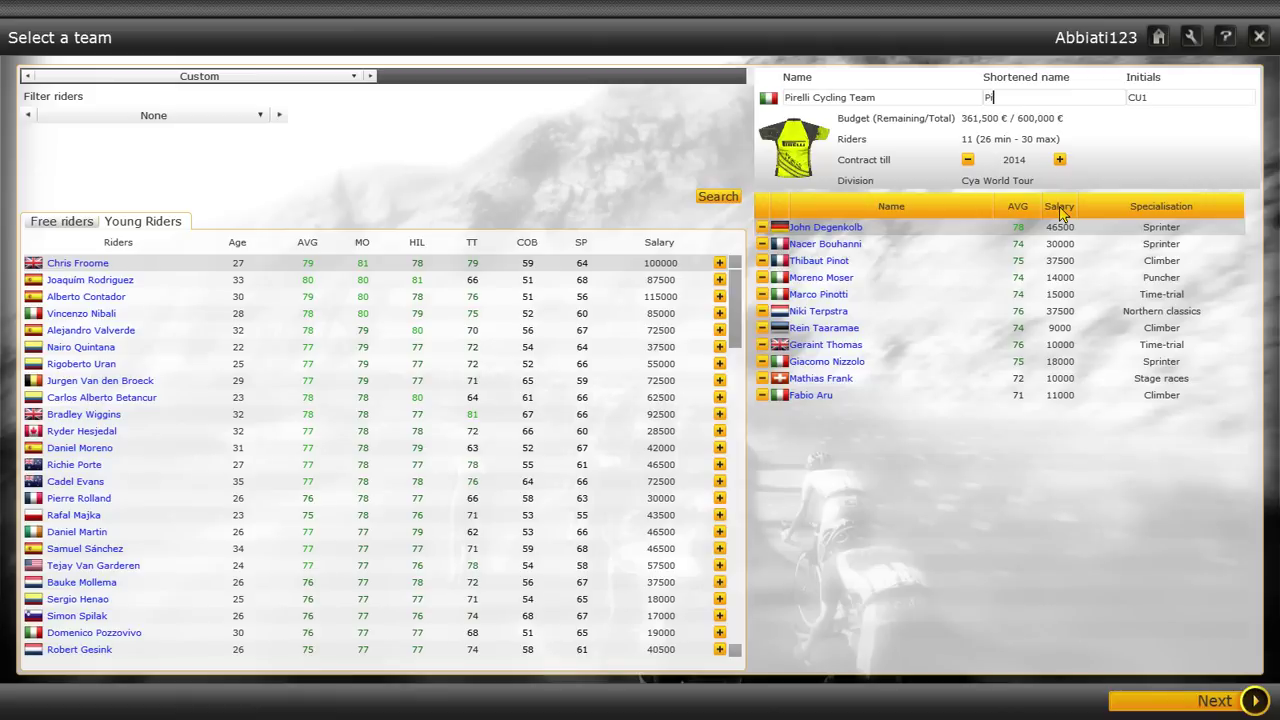
type("relloi")
key("BackSpace")
key("BackSpace")
type("i")
left_click(1145, 100)
type("PCT")
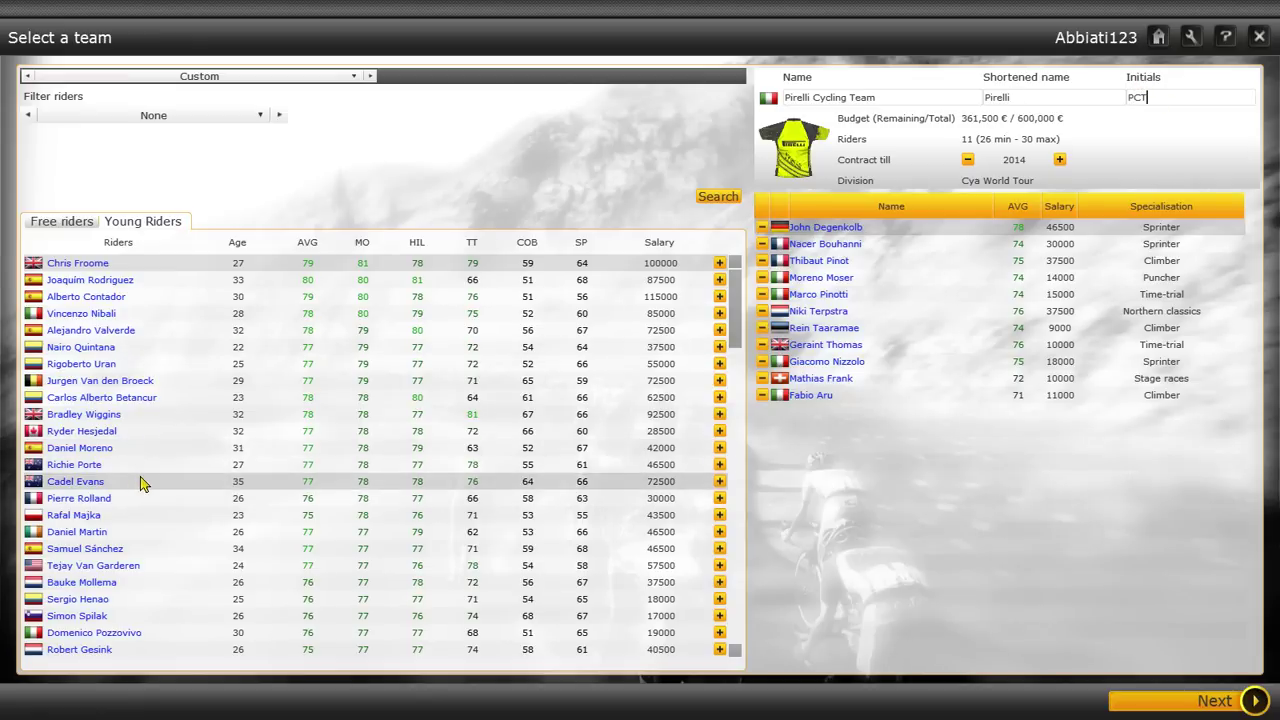
scroll(143, 477, "down", 3)
scroll(149, 457, "down", 2)
scroll(154, 457, "down", 1)
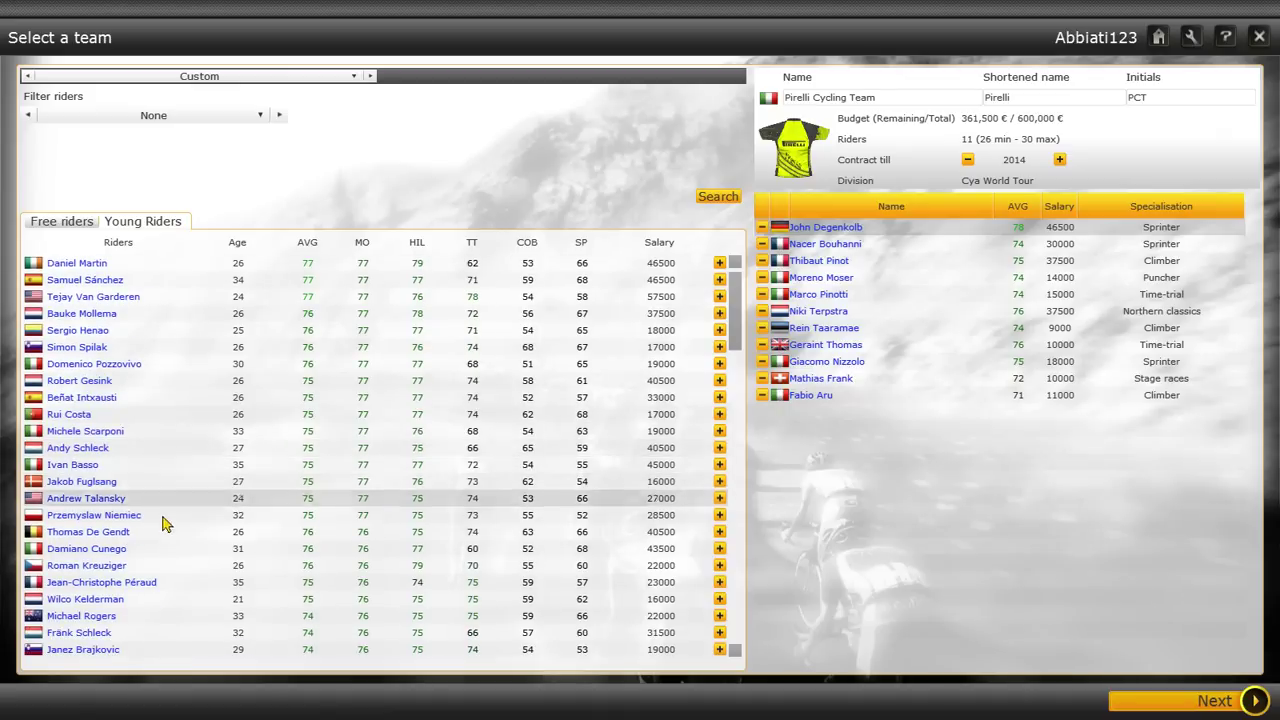
scroll(172, 540, "down", 3)
scroll(195, 555, "down", 1)
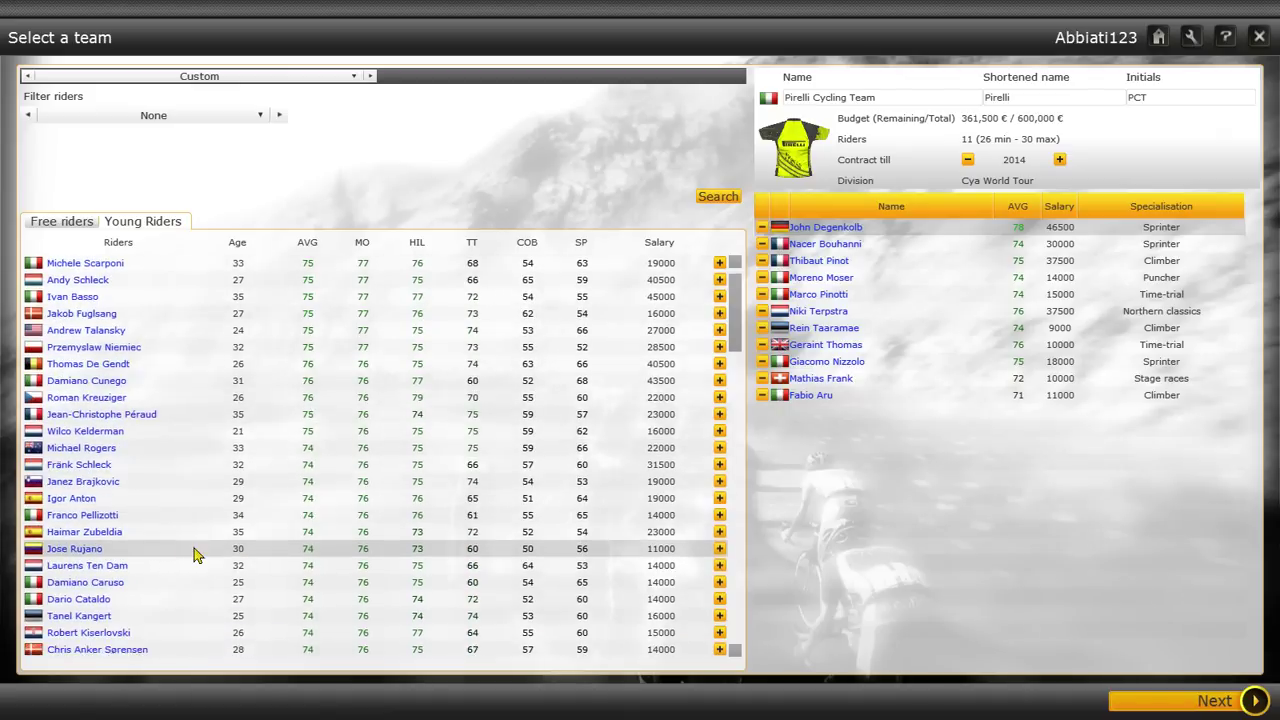
scroll(180, 530, "down", 3)
scroll(189, 477, "down", 1)
scroll(243, 531, "down", 3)
scroll(237, 537, "down", 2)
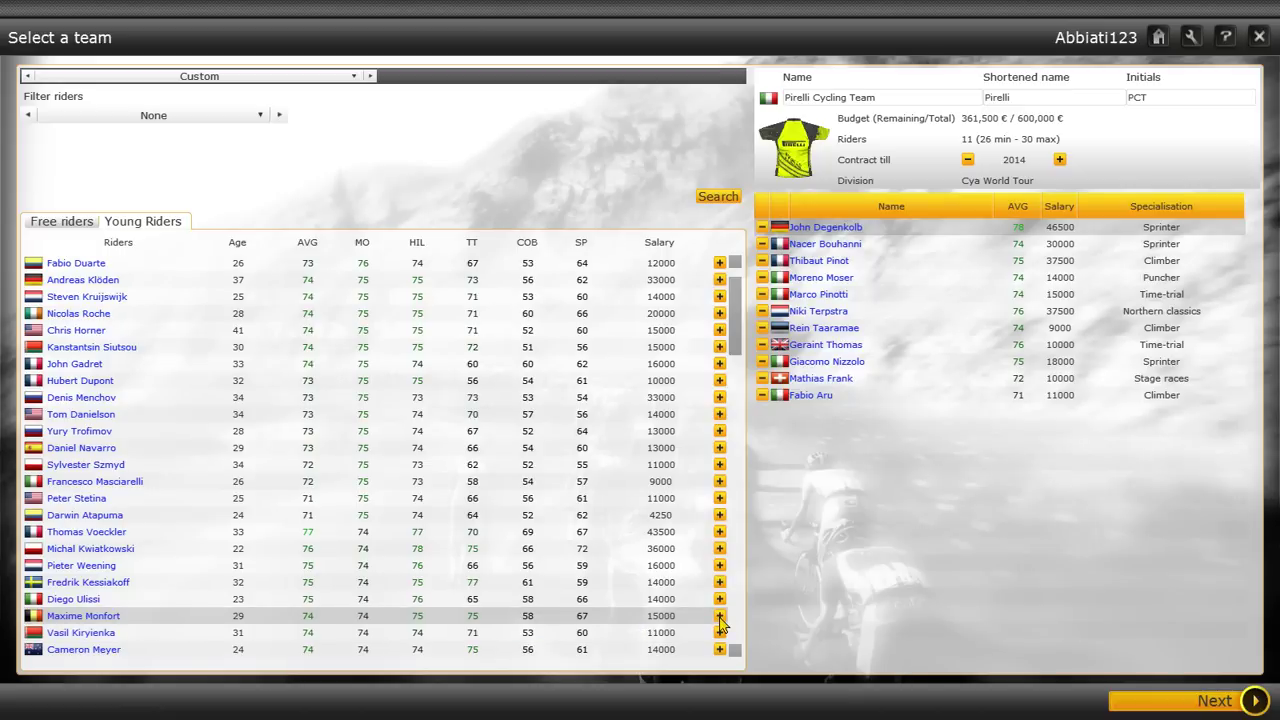
Step: Add Maxime Monfort, then sort by time-trial rating and add Fredrik Kessiakoff and Jérémy Roy
left_click(720, 616)
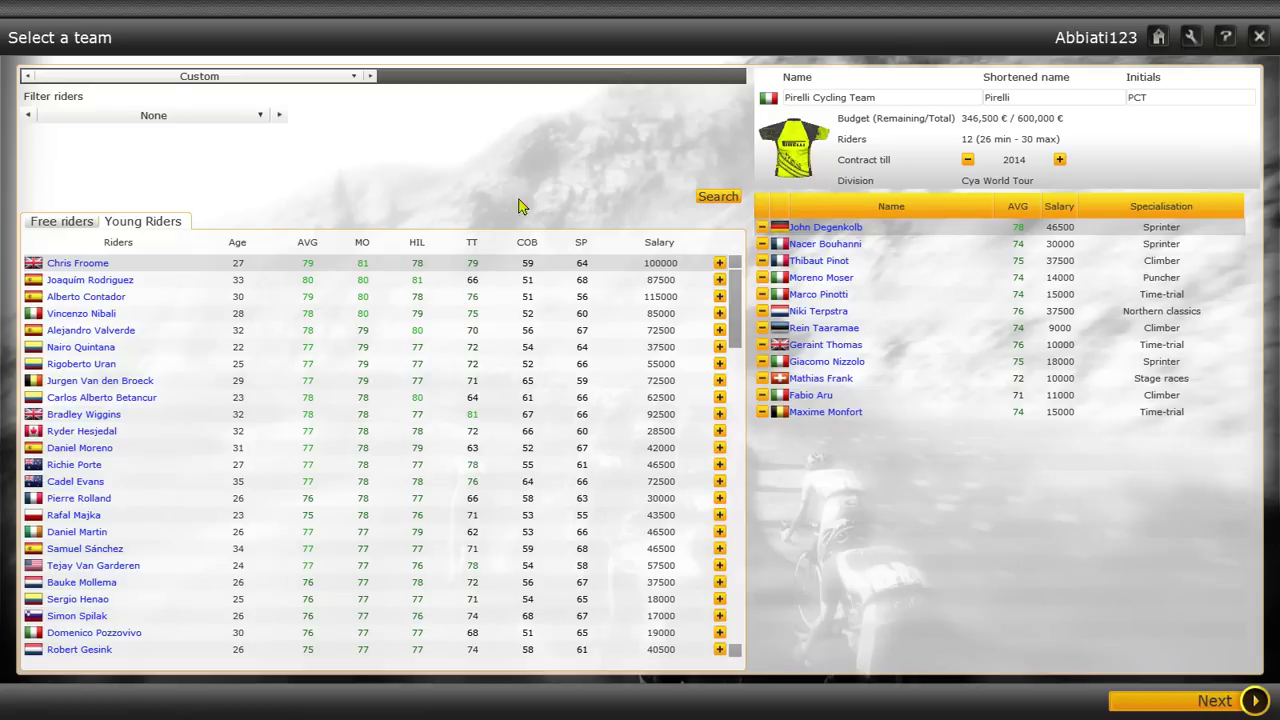
left_click(474, 234)
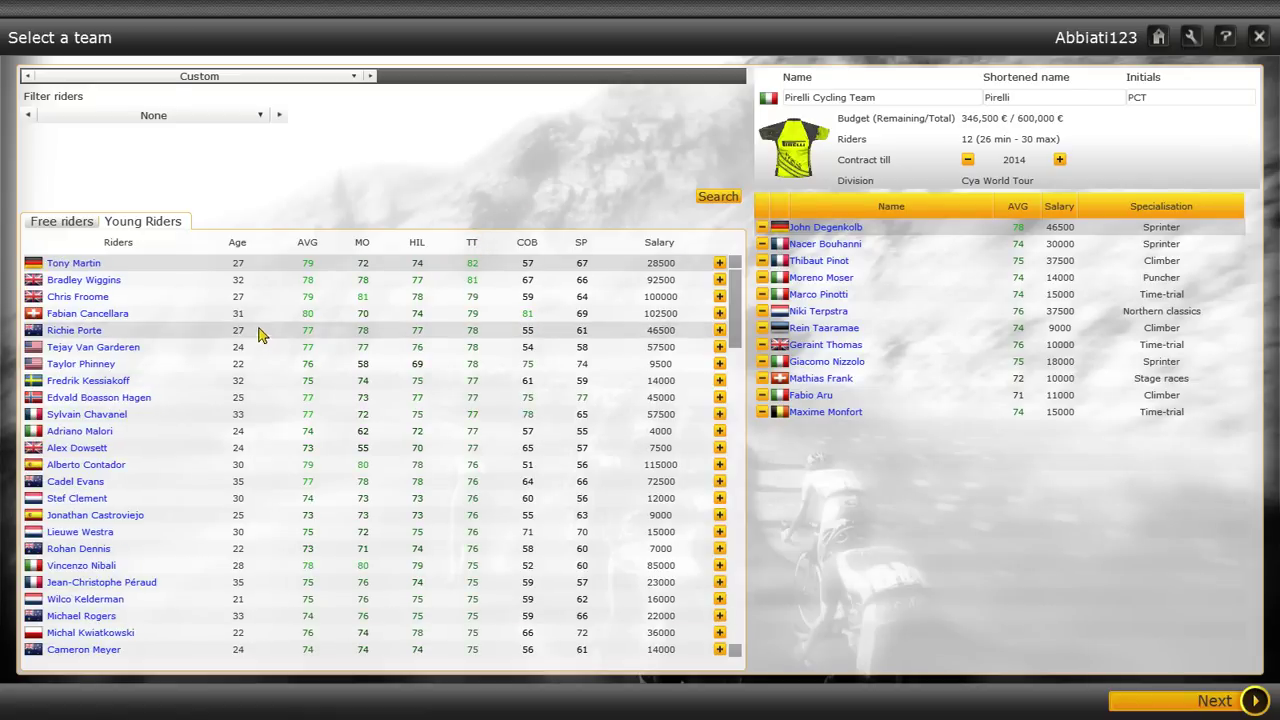
scroll(285, 345, "down", 2)
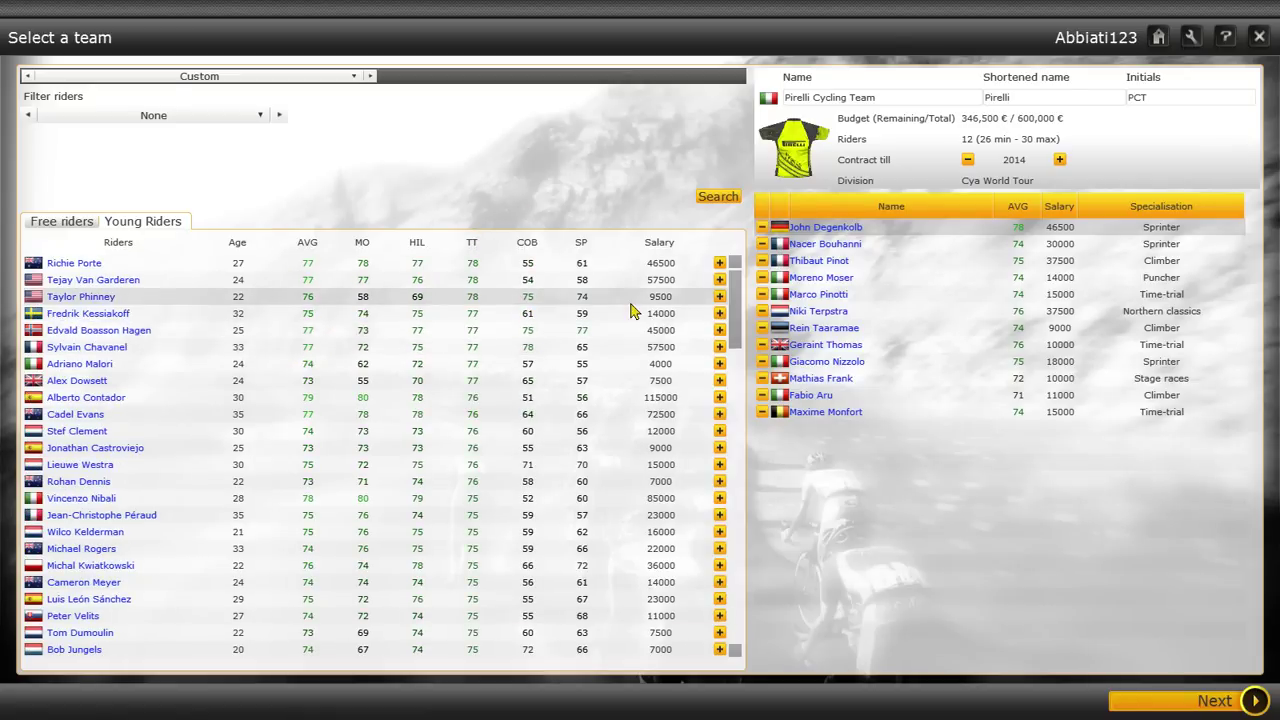
left_click(719, 313)
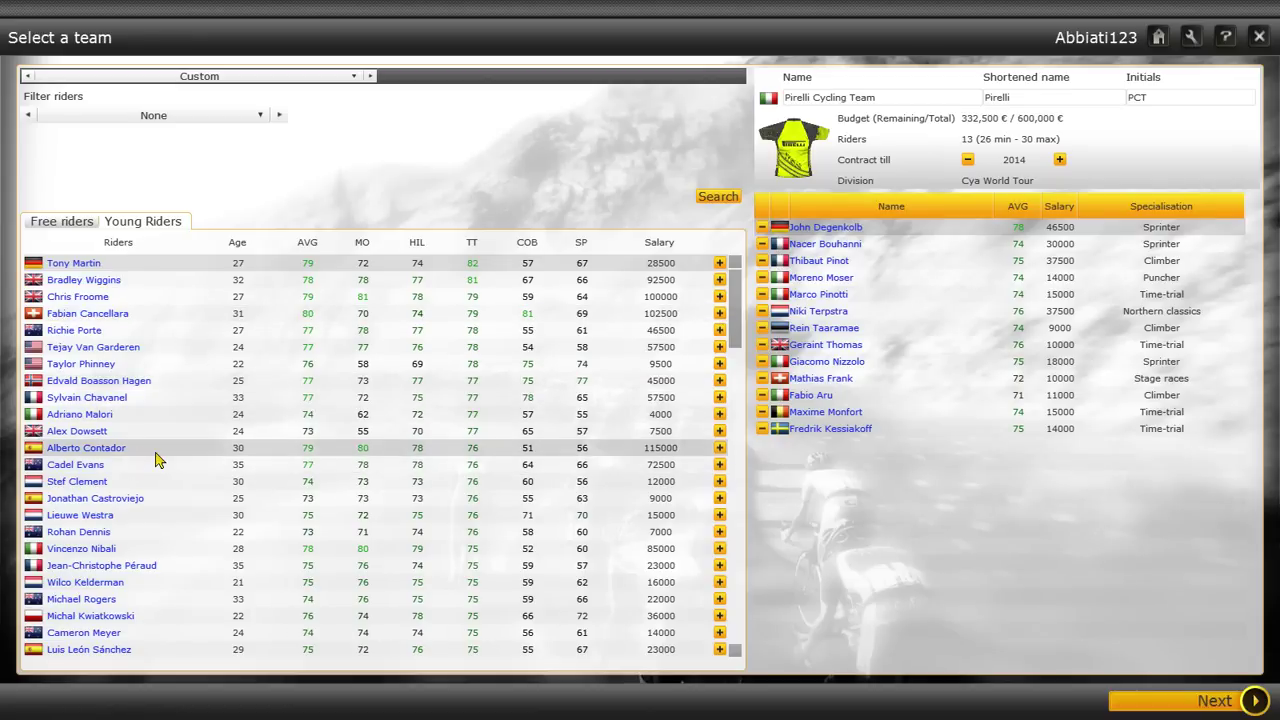
scroll(160, 470, "down", 2)
scroll(171, 505, "down", 1)
scroll(171, 535, "down", 2)
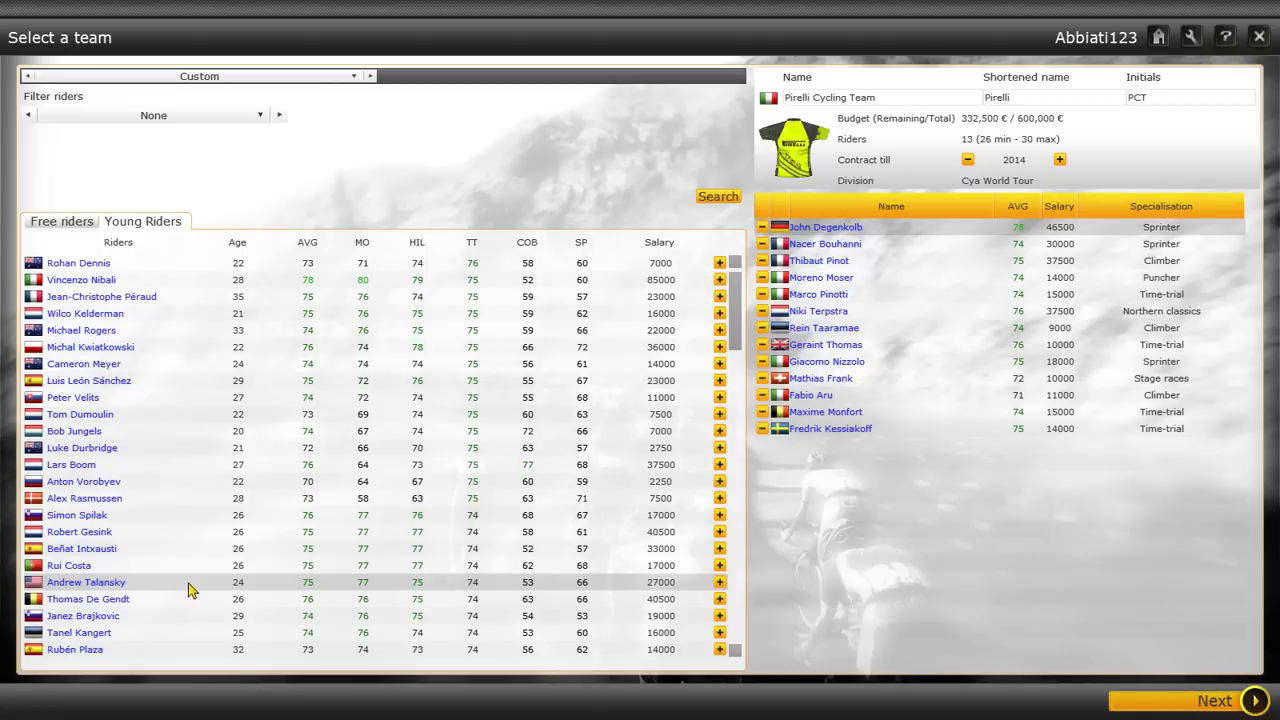
scroll(190, 550, "down", 2)
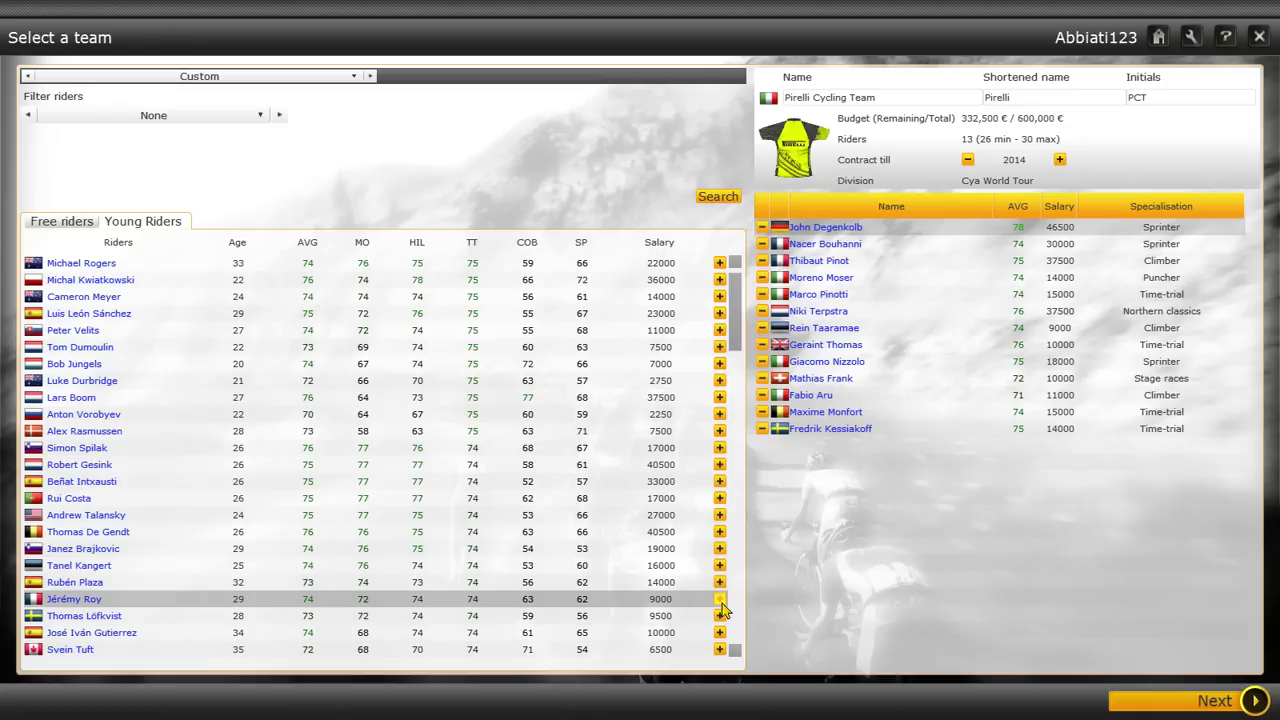
left_click(720, 600)
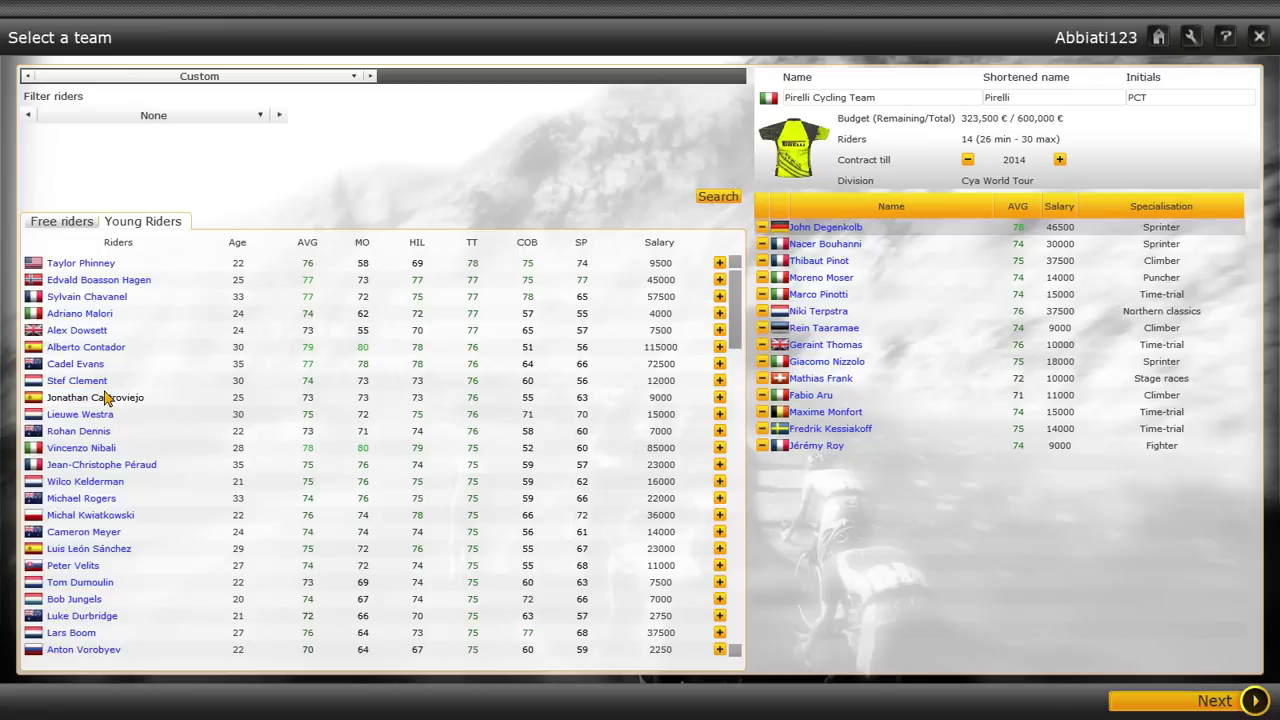
scroll(110, 400, "down", 4)
scroll(135, 477, "down", 1)
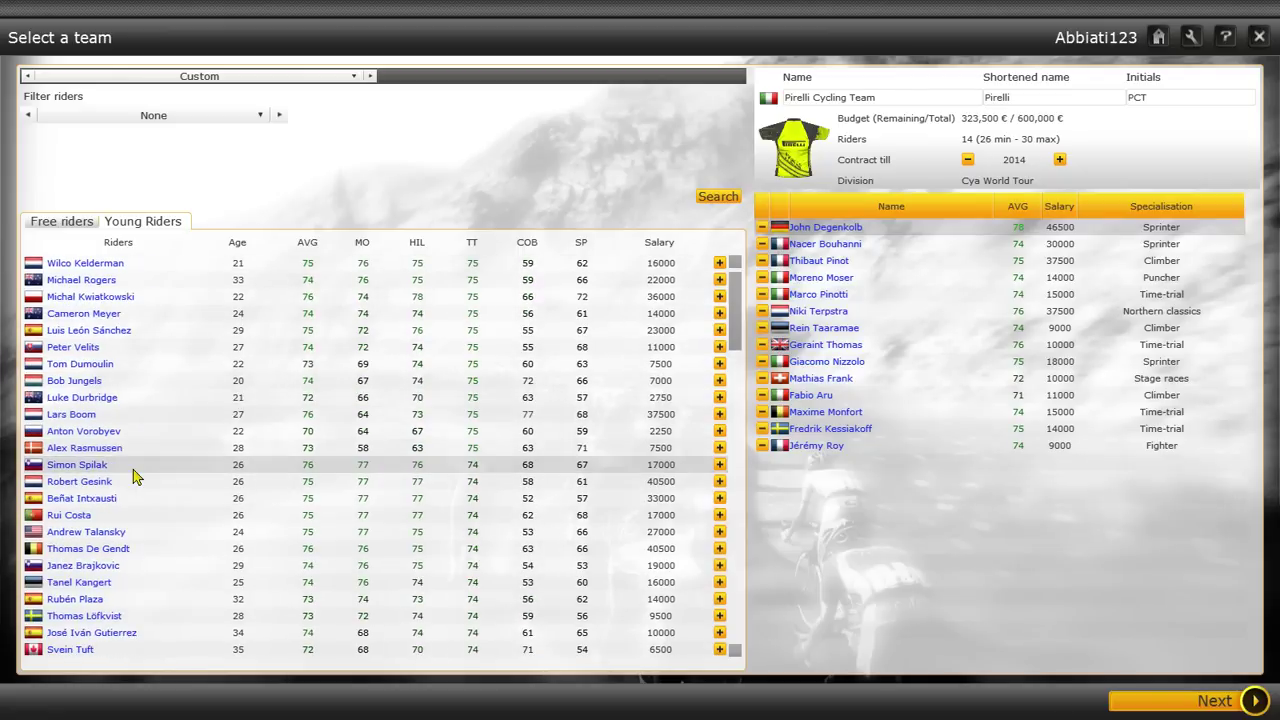
scroll(135, 477, "down", 2)
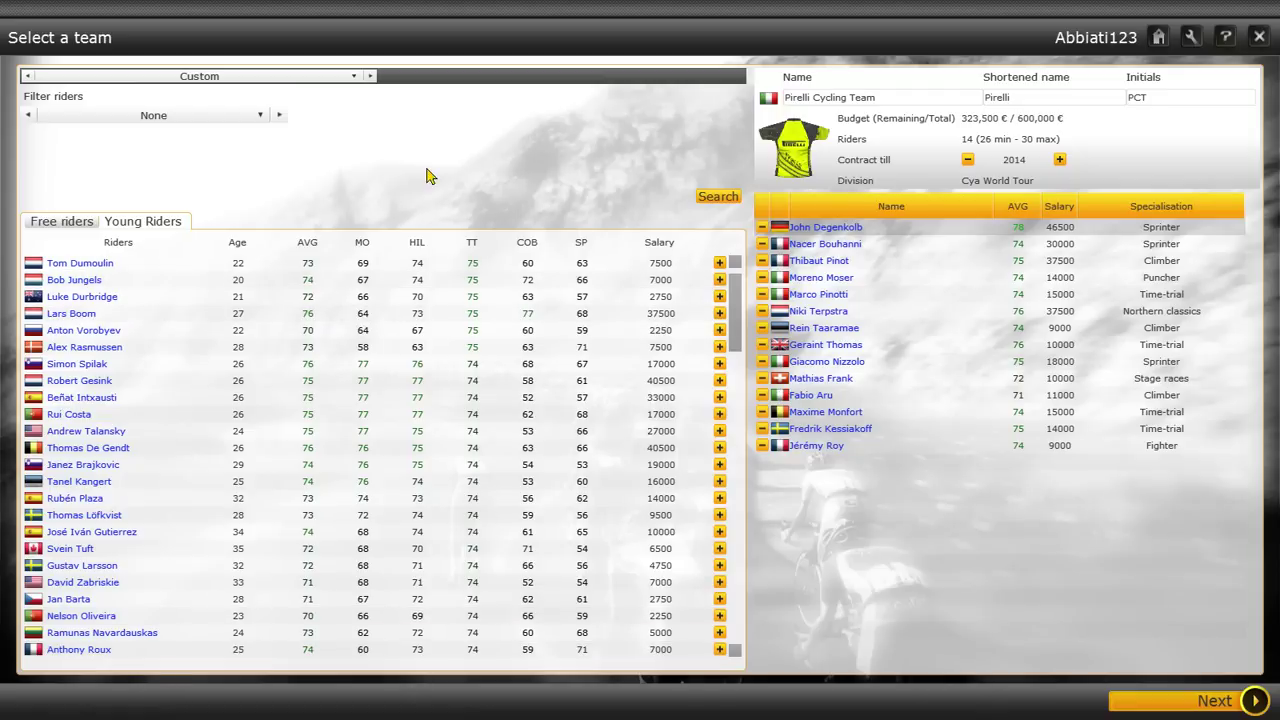
left_click(110, 117)
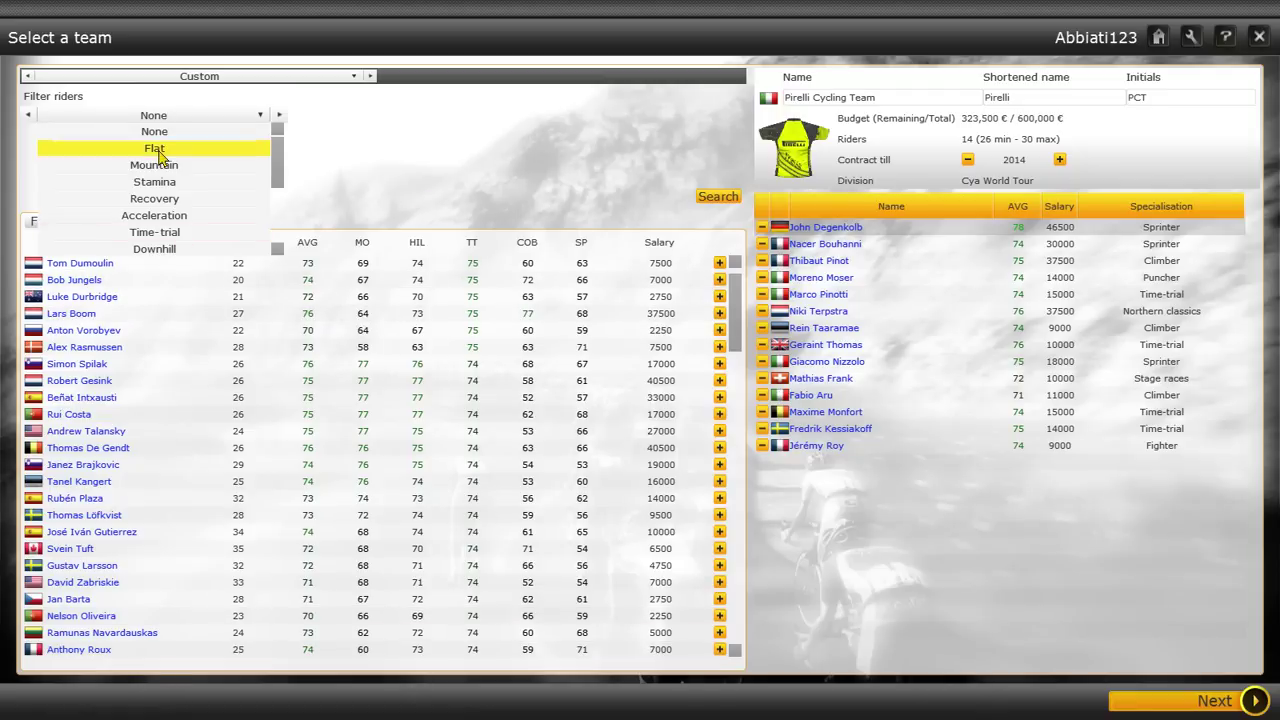
scroll(155, 165, "down", 3)
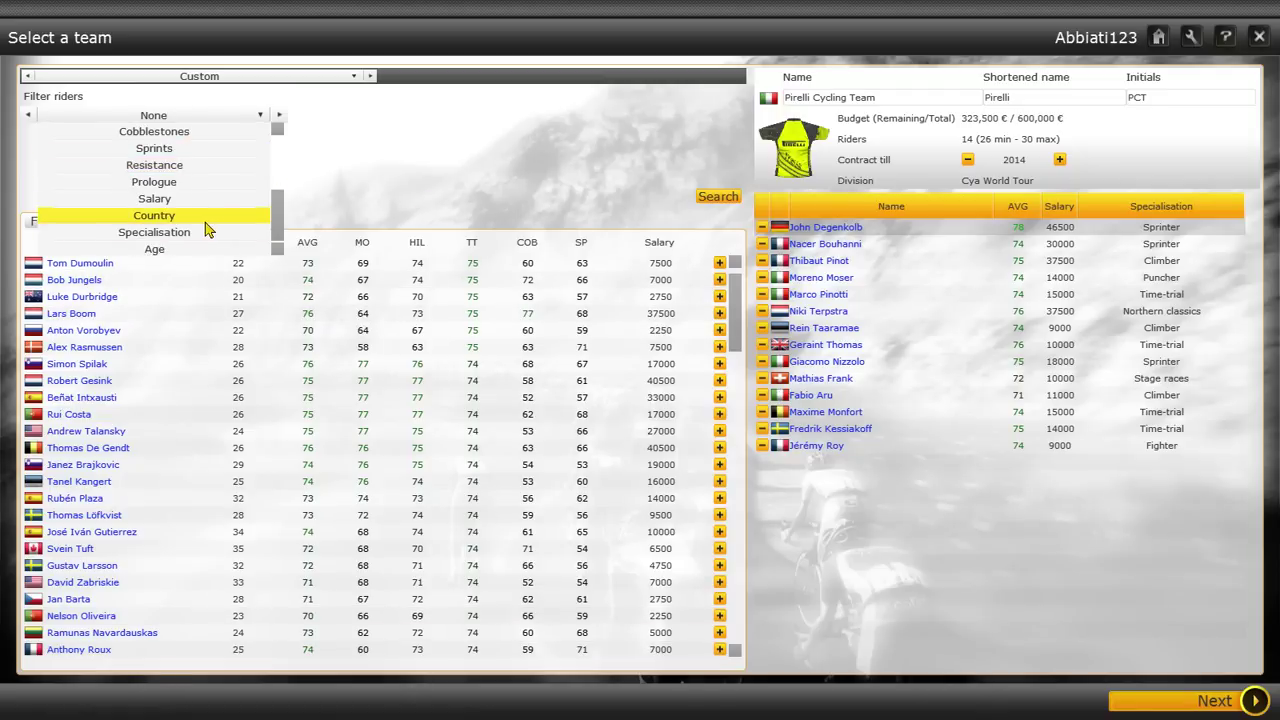
scroll(205, 225, "up", 1)
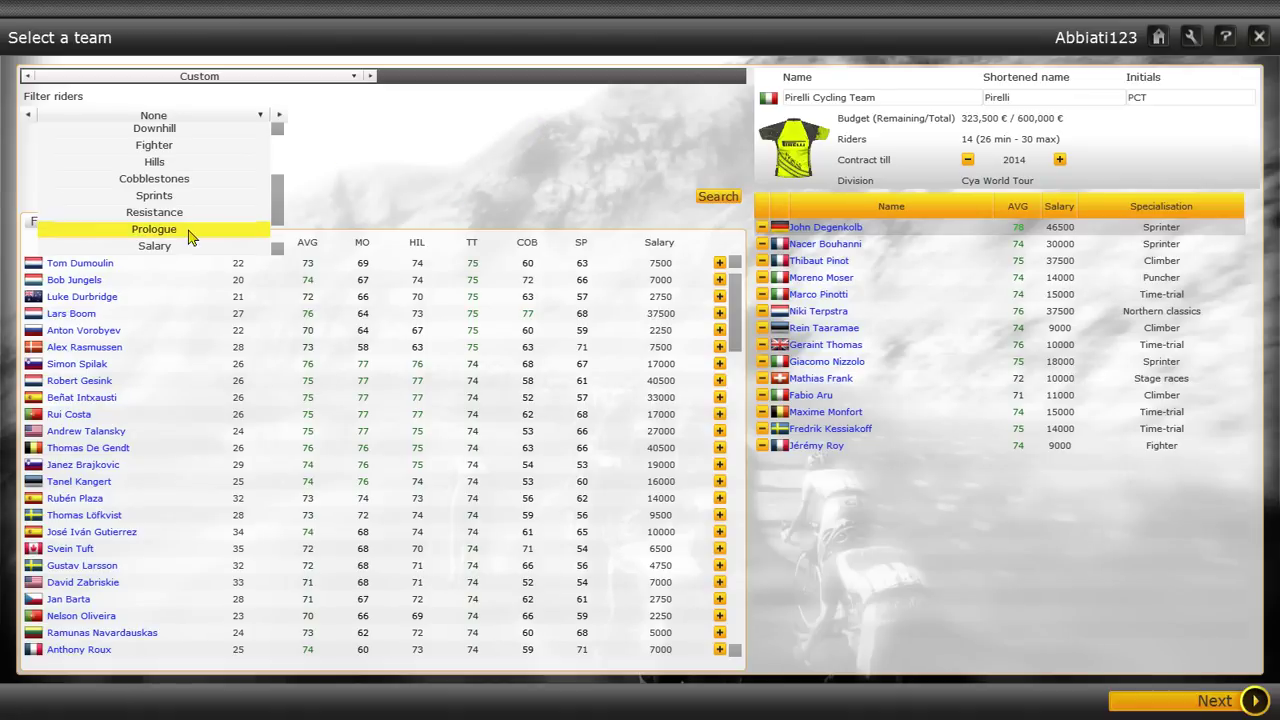
left_click(507, 134)
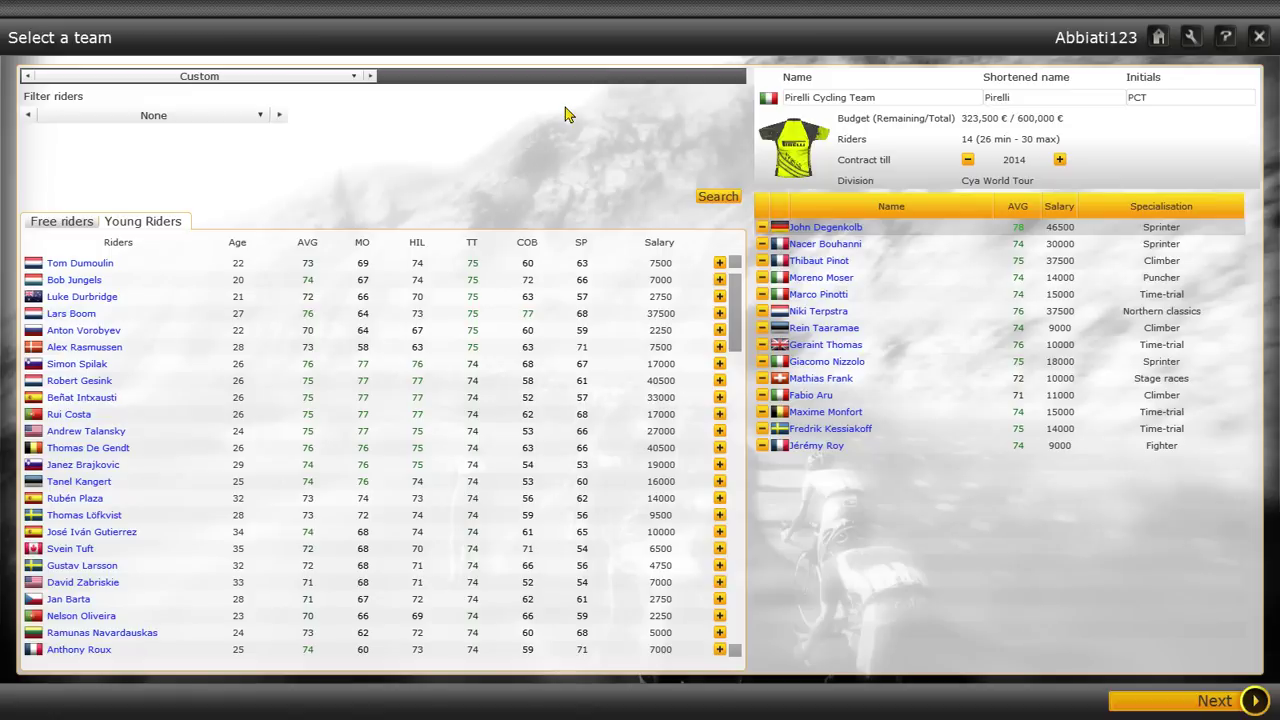
left_click(172, 119)
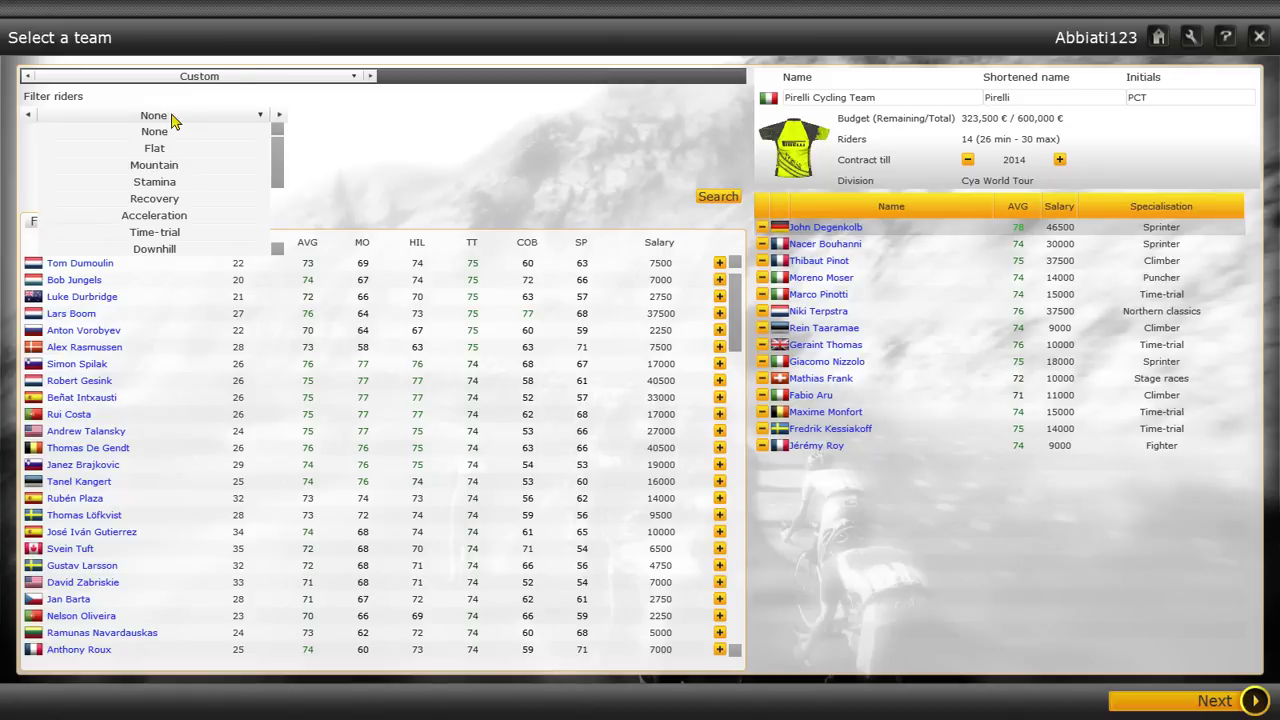
left_click(165, 234)
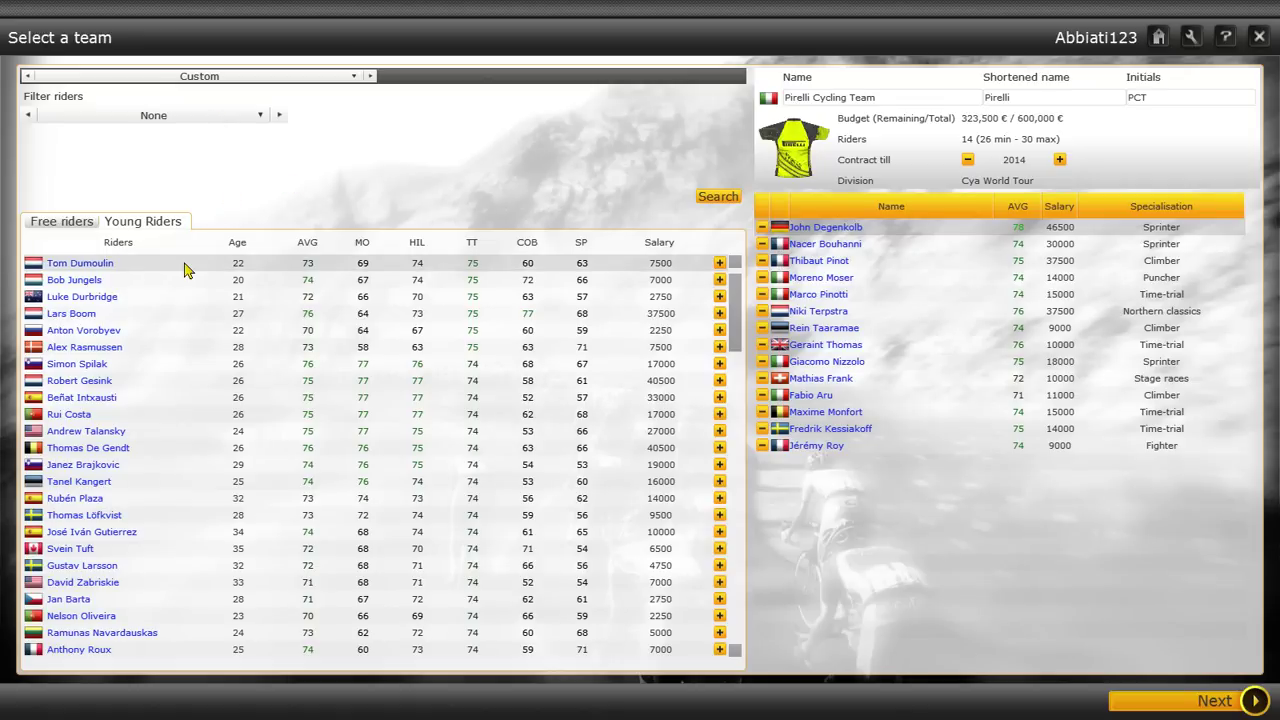
Step: Filter the young riders list to Italy and scout Toni Mezzano's report
left_click(141, 222)
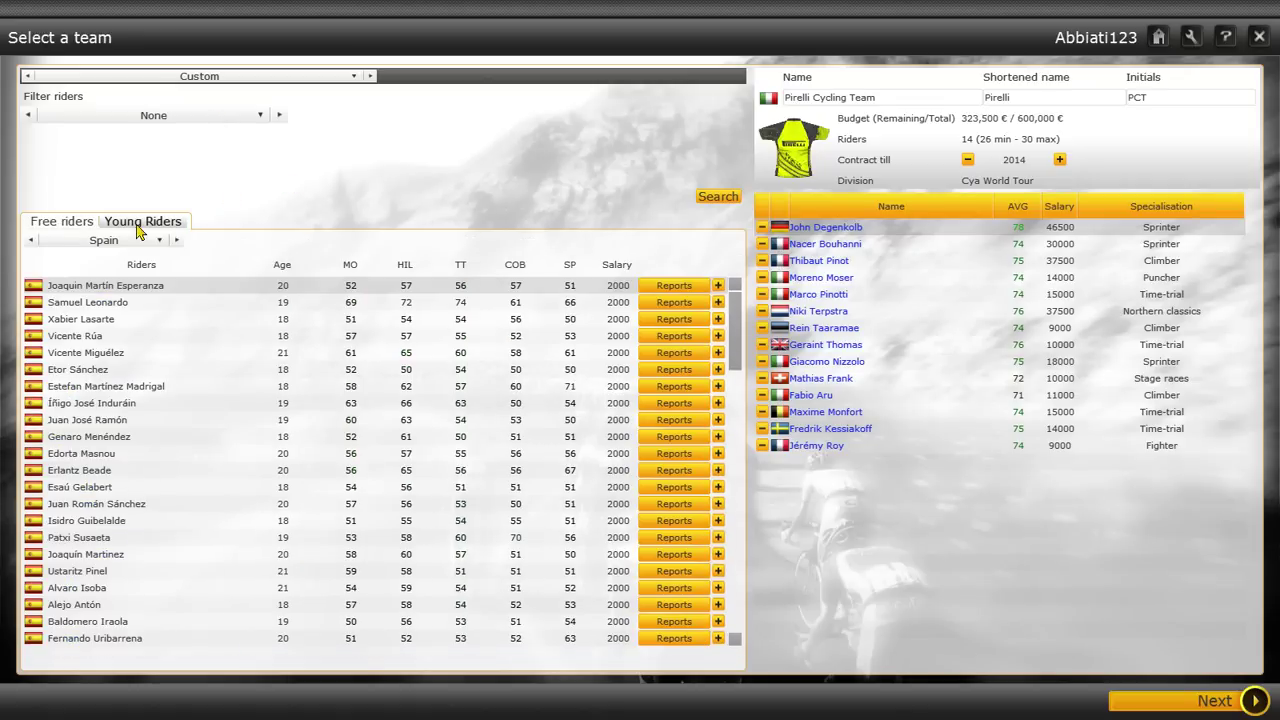
left_click(108, 241)
left_click(148, 250)
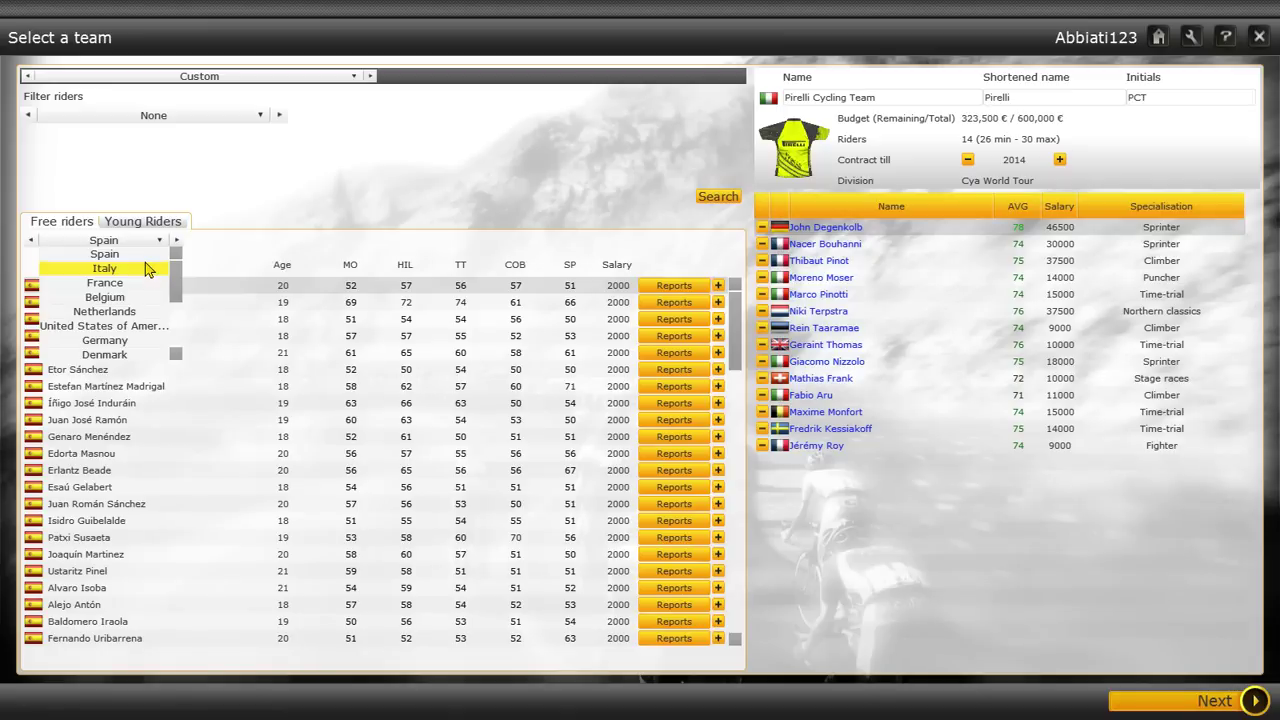
left_click(146, 270)
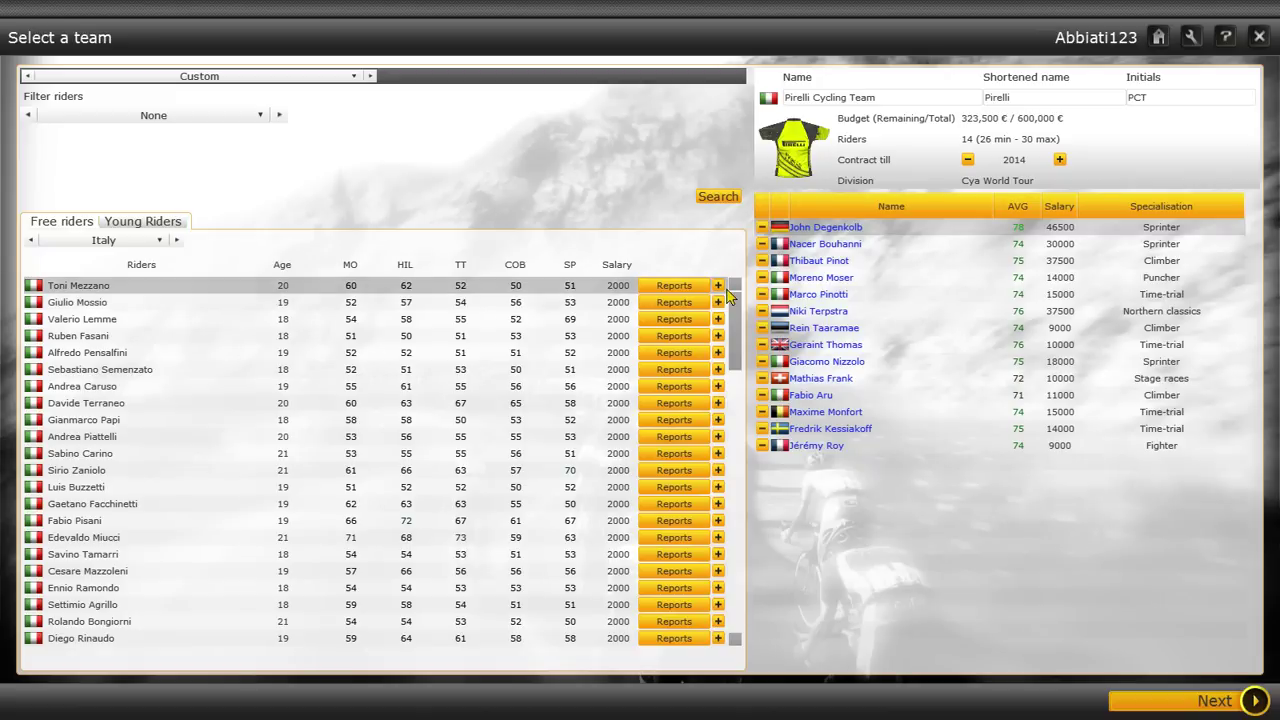
left_click(679, 287)
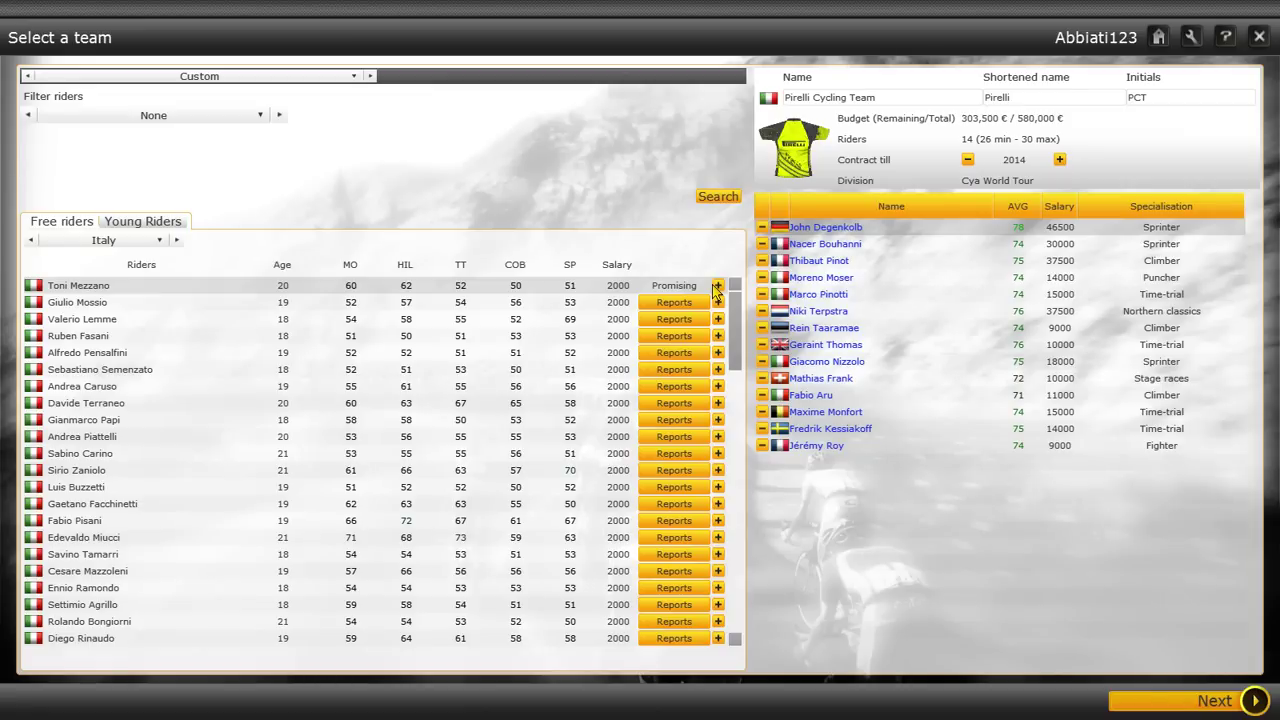
Step: Sign Toni Mezzano, making fifteen riders with 301,500 € remaining
left_click(716, 288)
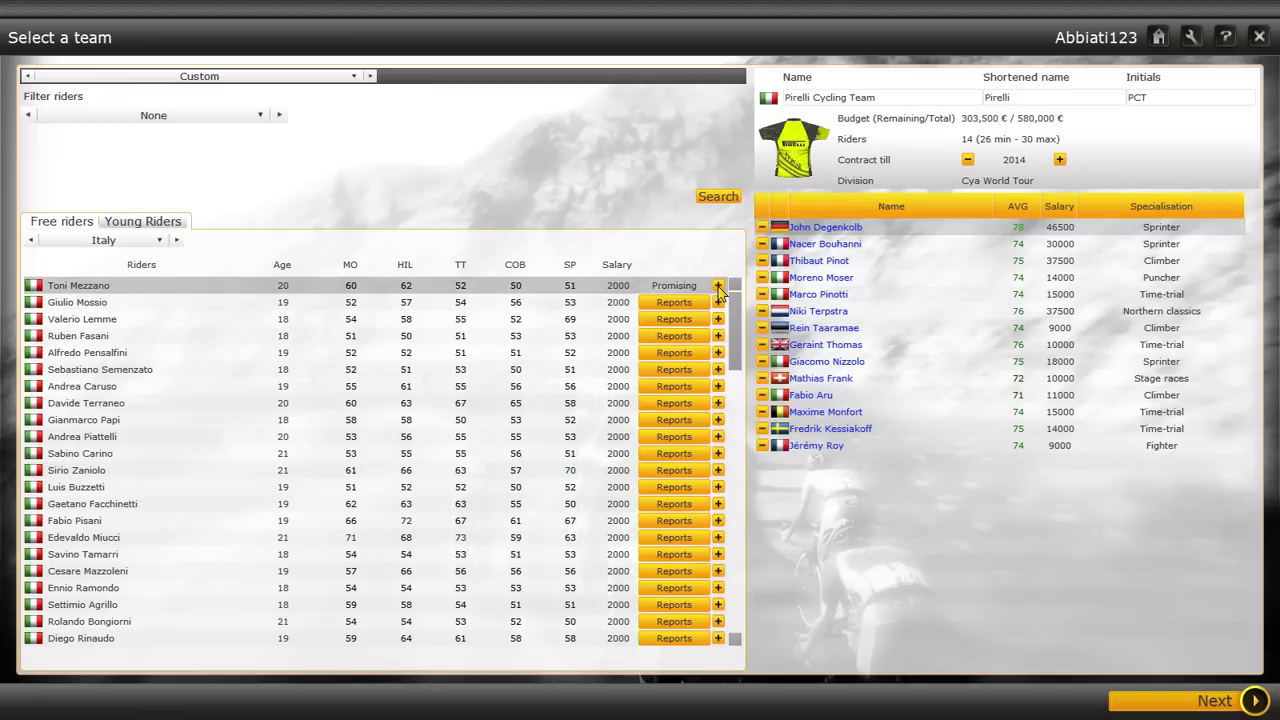
left_click(718, 286)
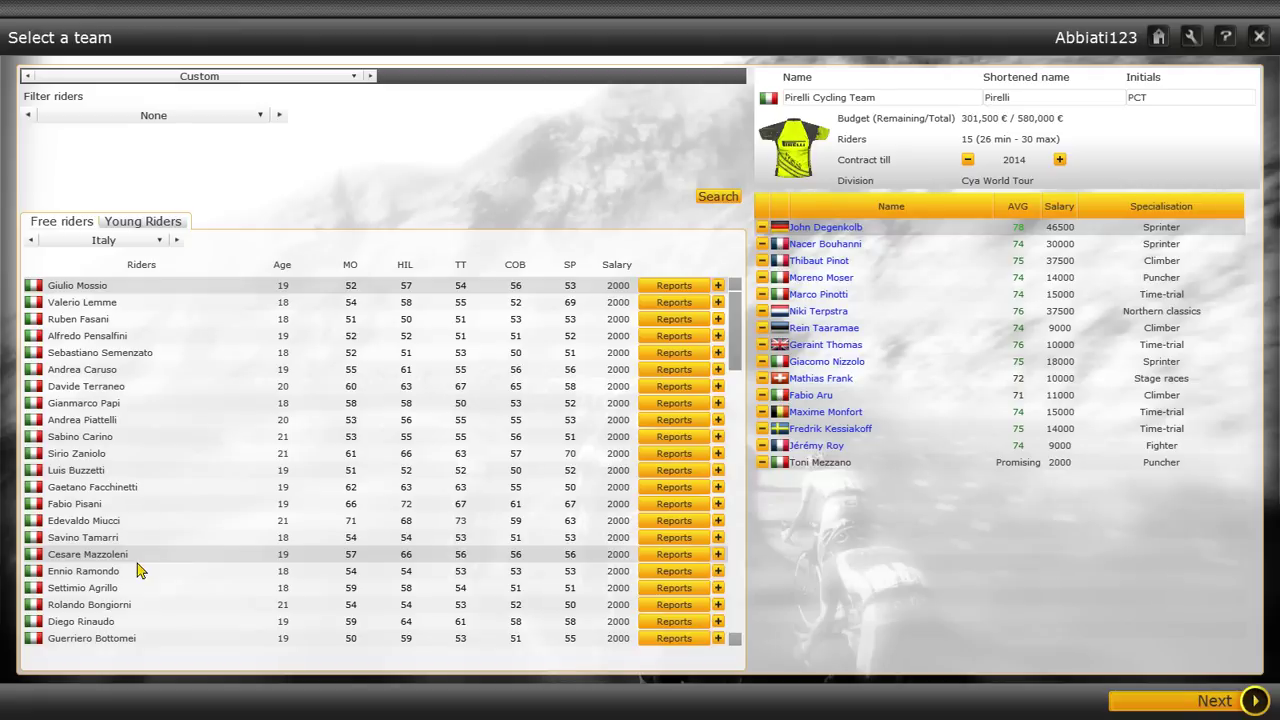
left_click(148, 590)
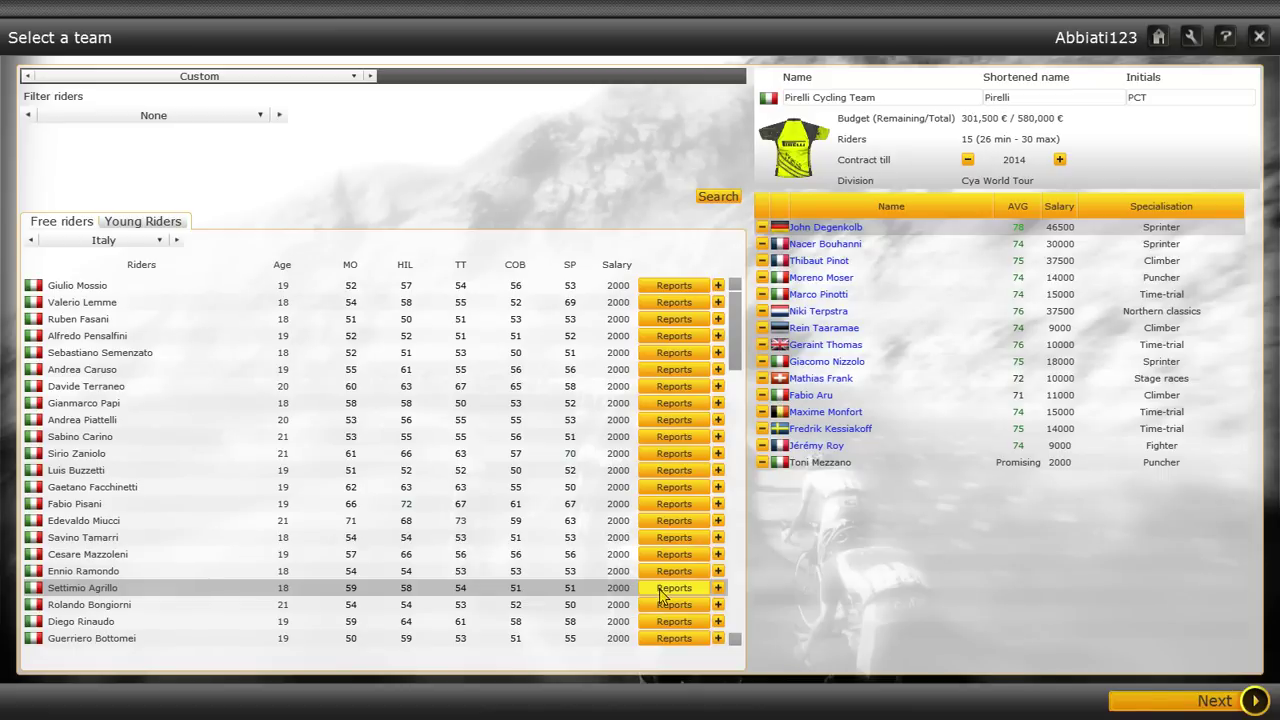
Step: Scout Settimio Agrillo and sign him to Pirelli
left_click(661, 590)
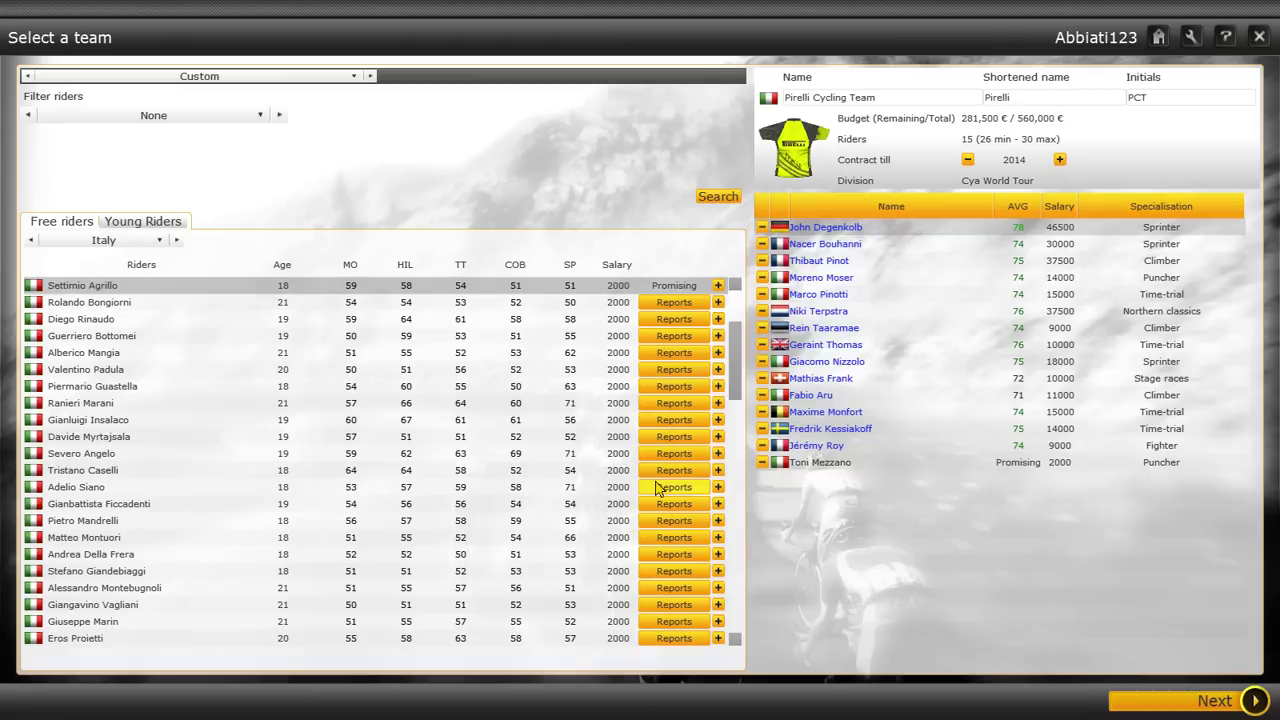
left_click(719, 287)
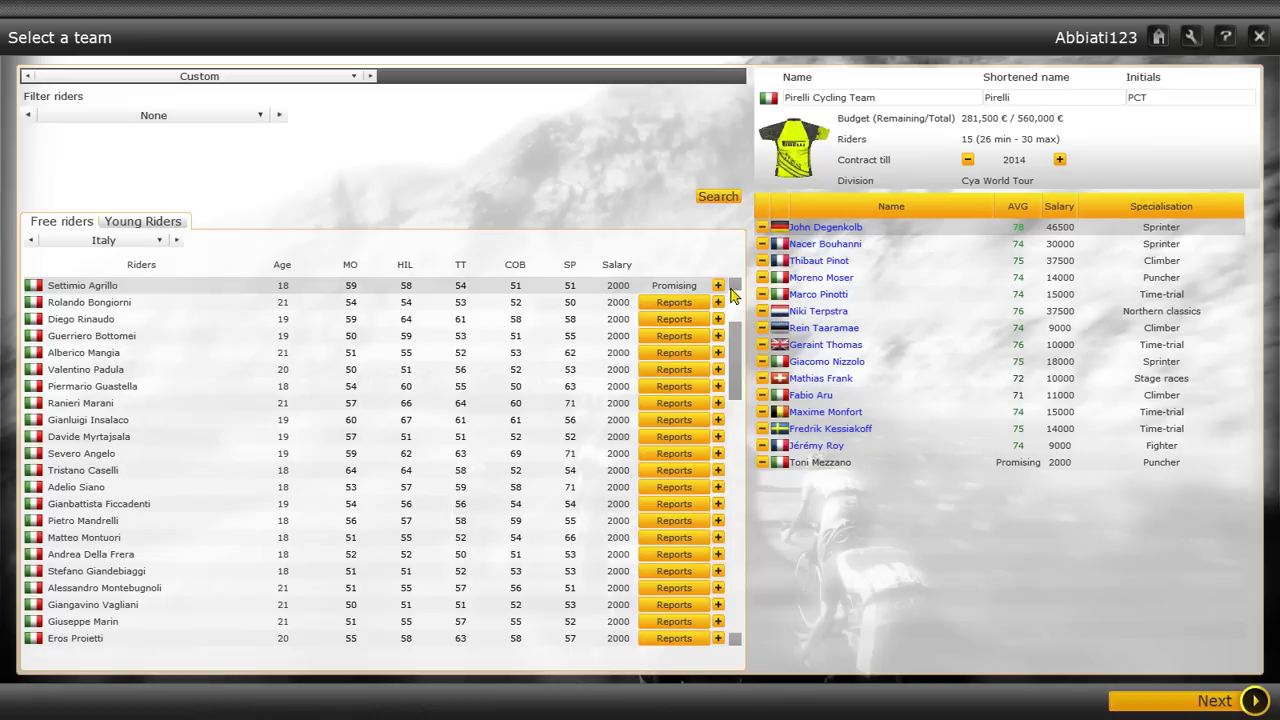
left_click(719, 286)
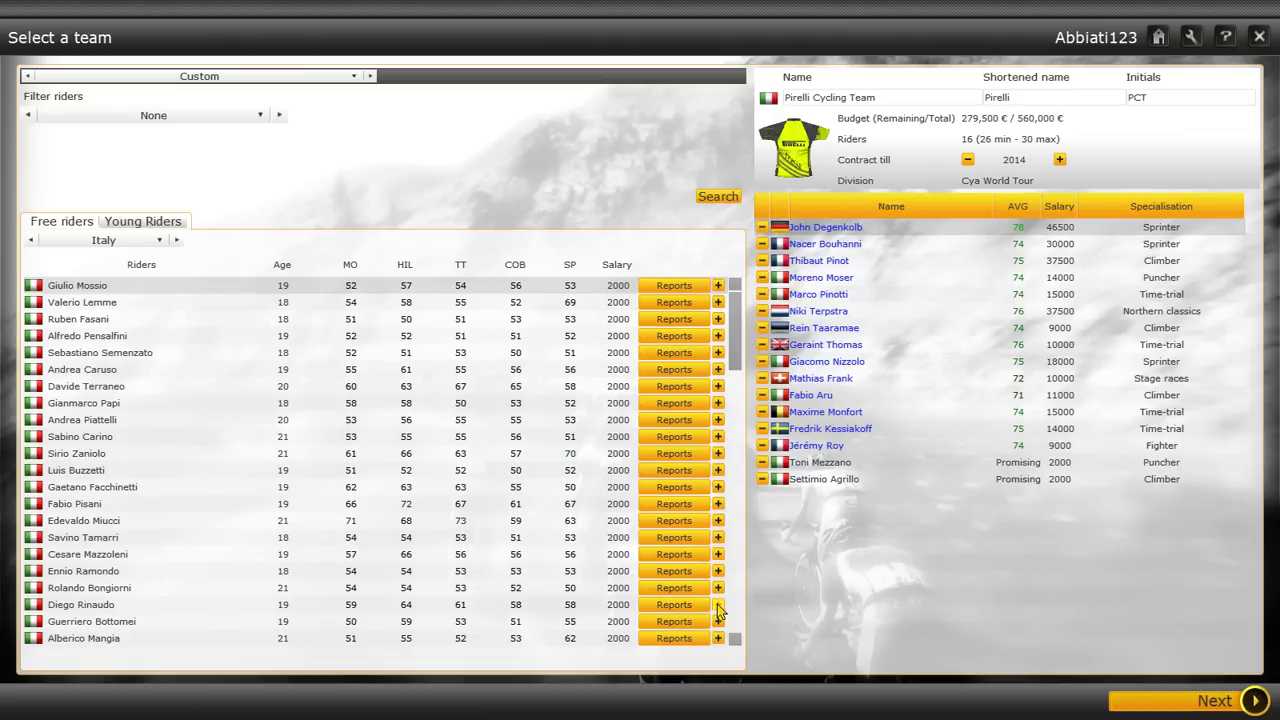
Step: Scout and sign Diego Rinaudo, then scout Gianmarco Papi
left_click(696, 605)
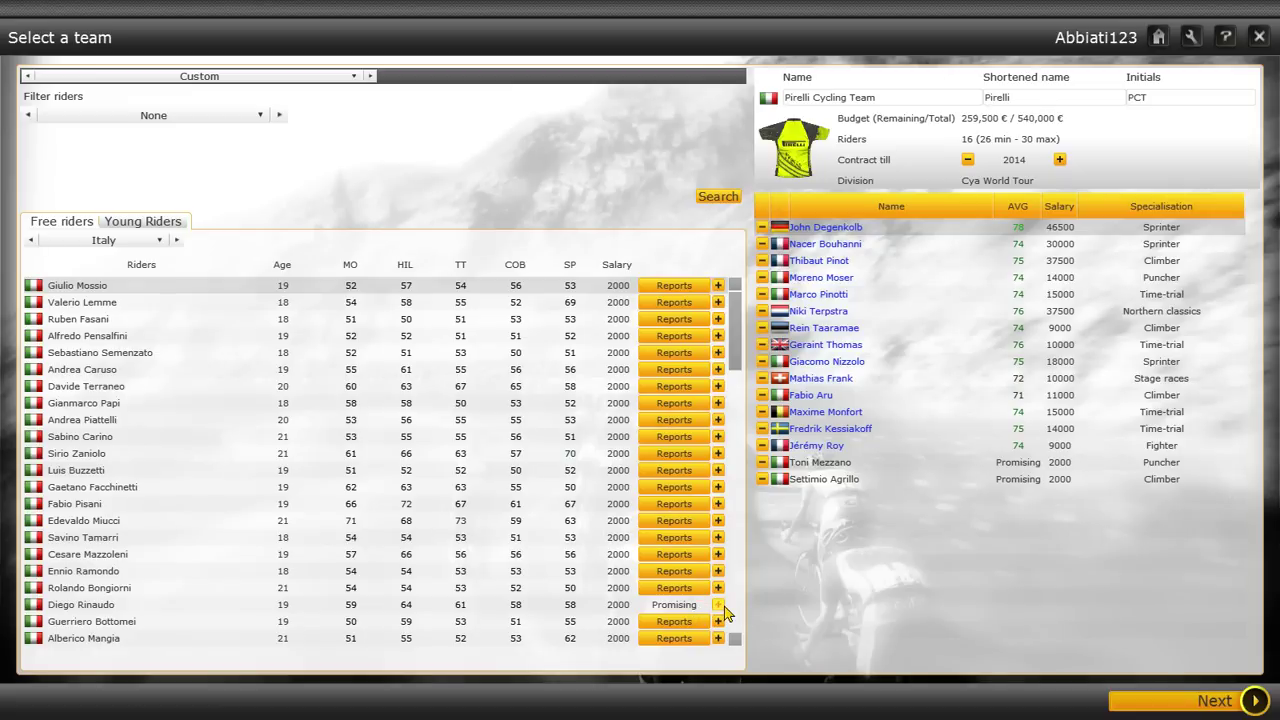
left_click(718, 605)
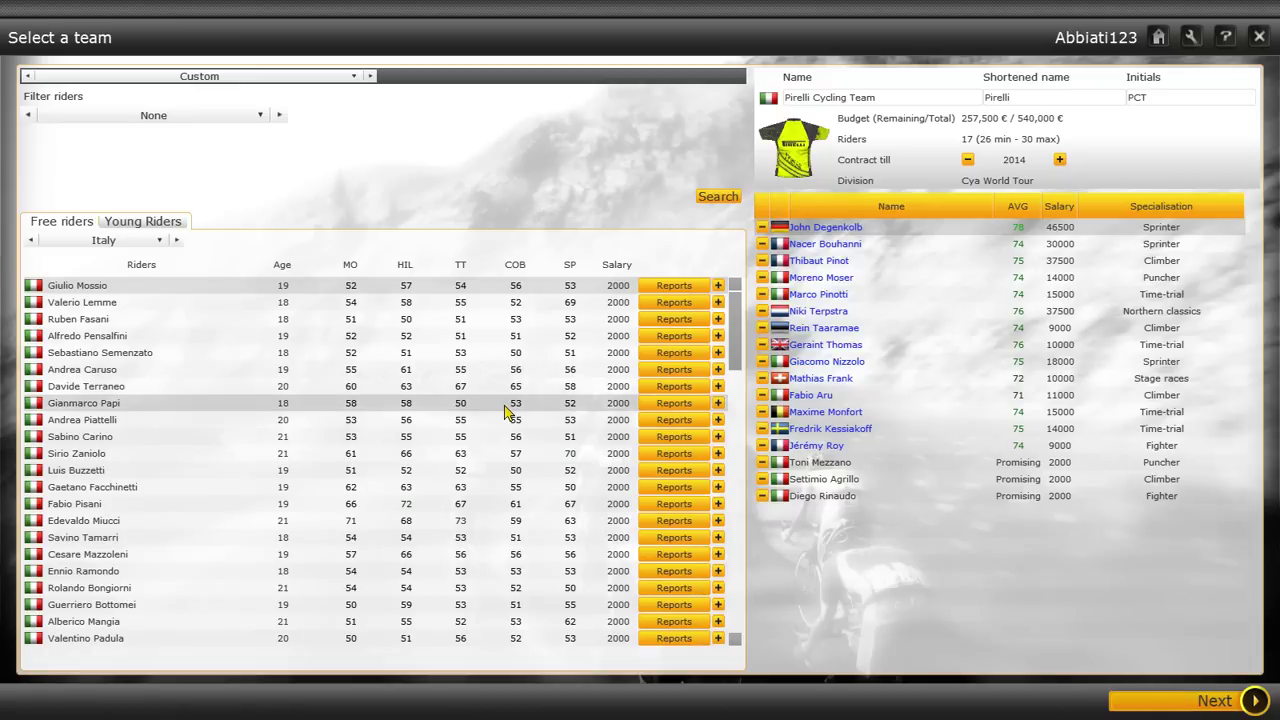
left_click(662, 404)
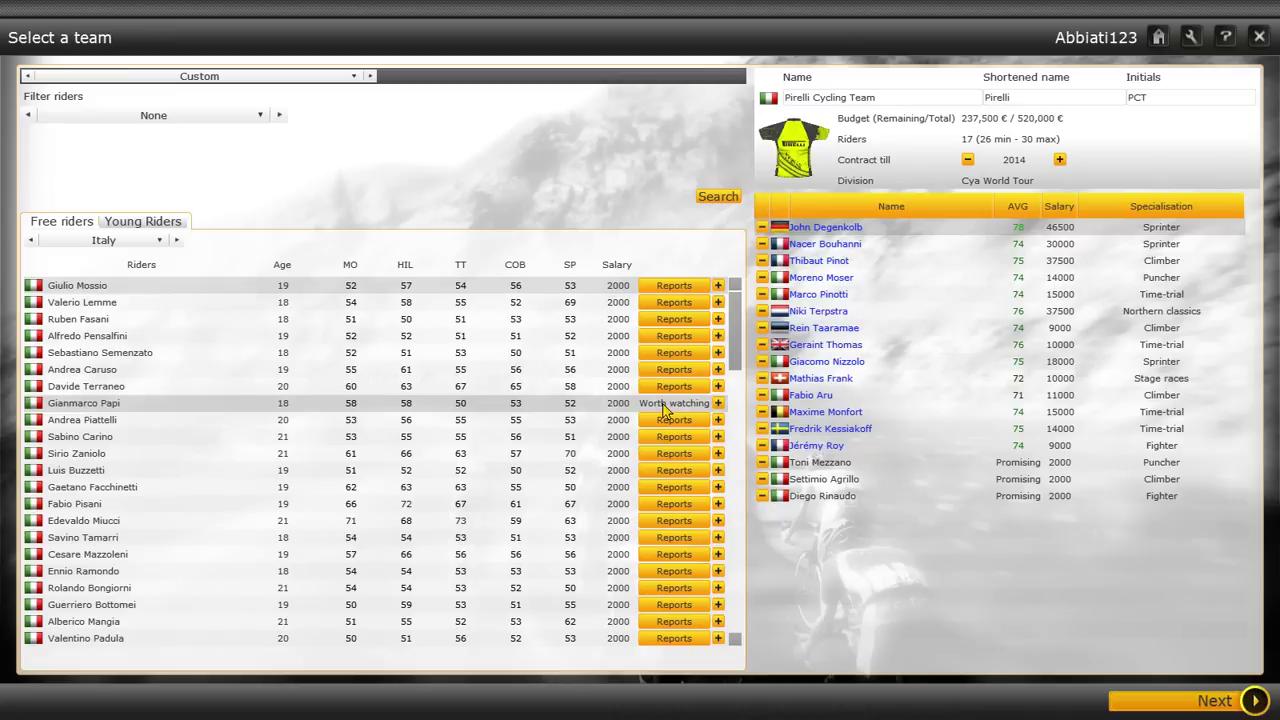
left_click(153, 117)
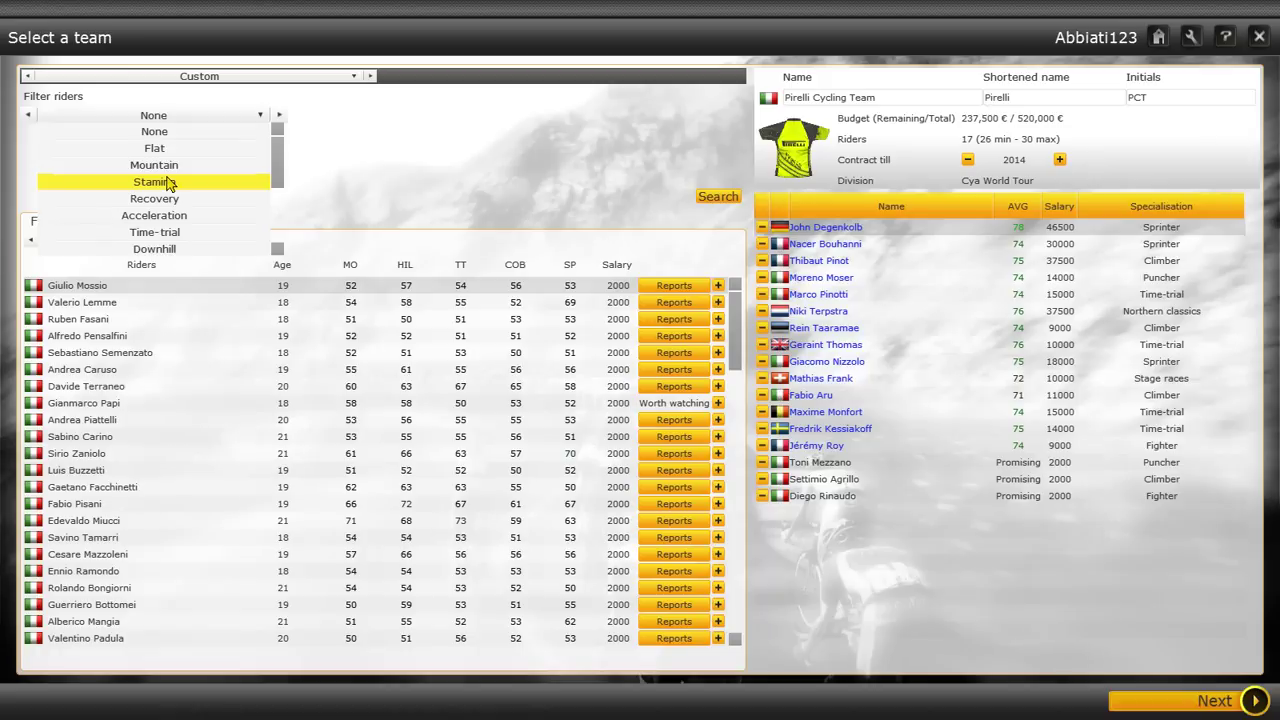
scroll(200, 194, "down", 3)
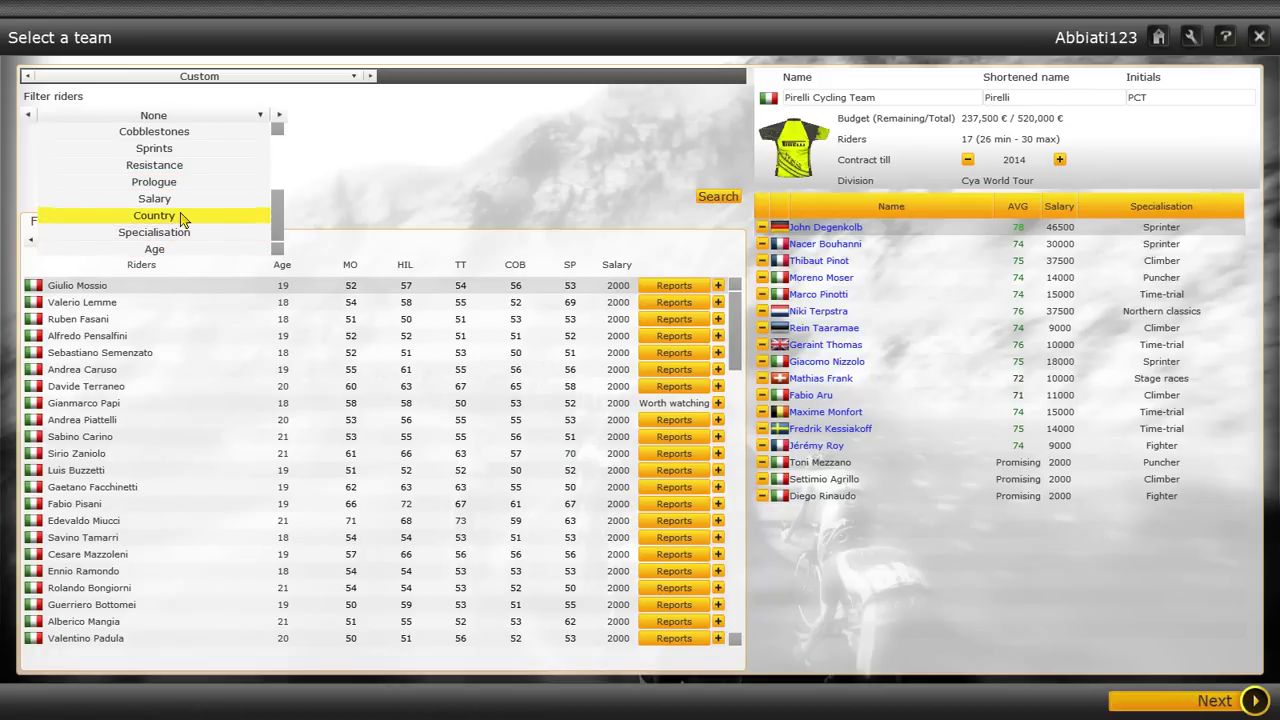
Step: Search riders by country Australia and show the matching free riders
left_click(183, 219)
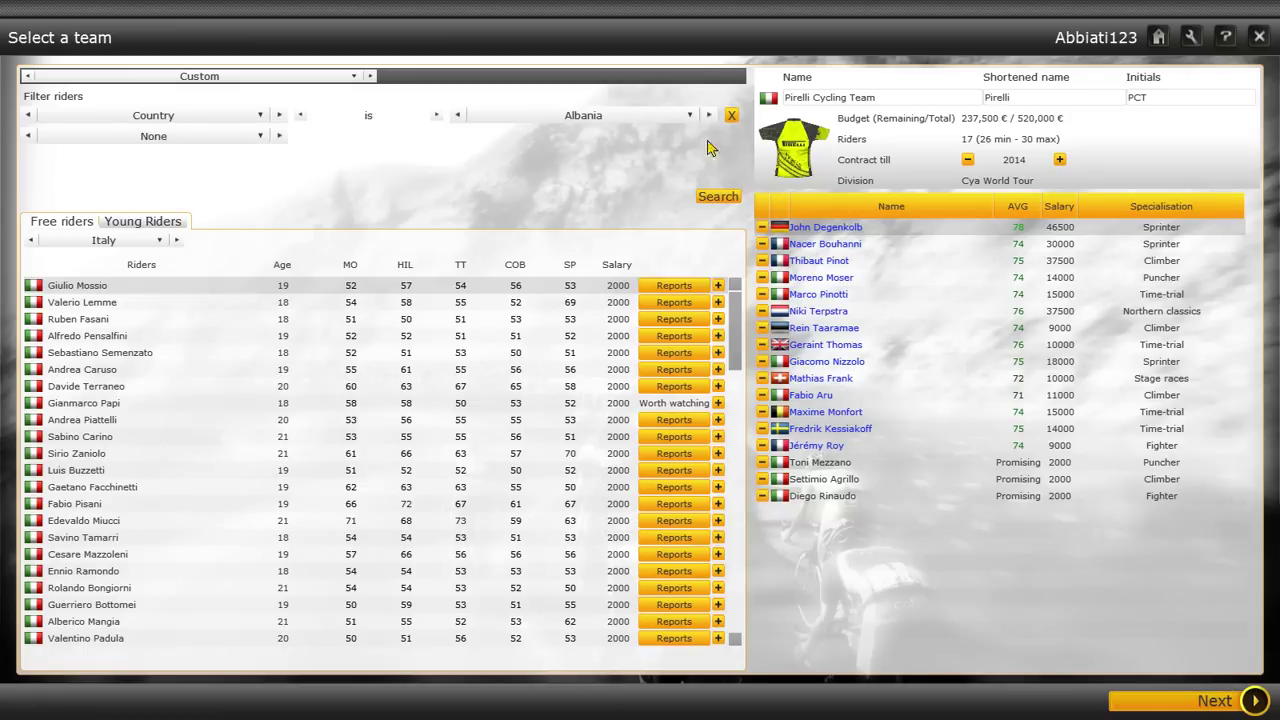
left_click(645, 119)
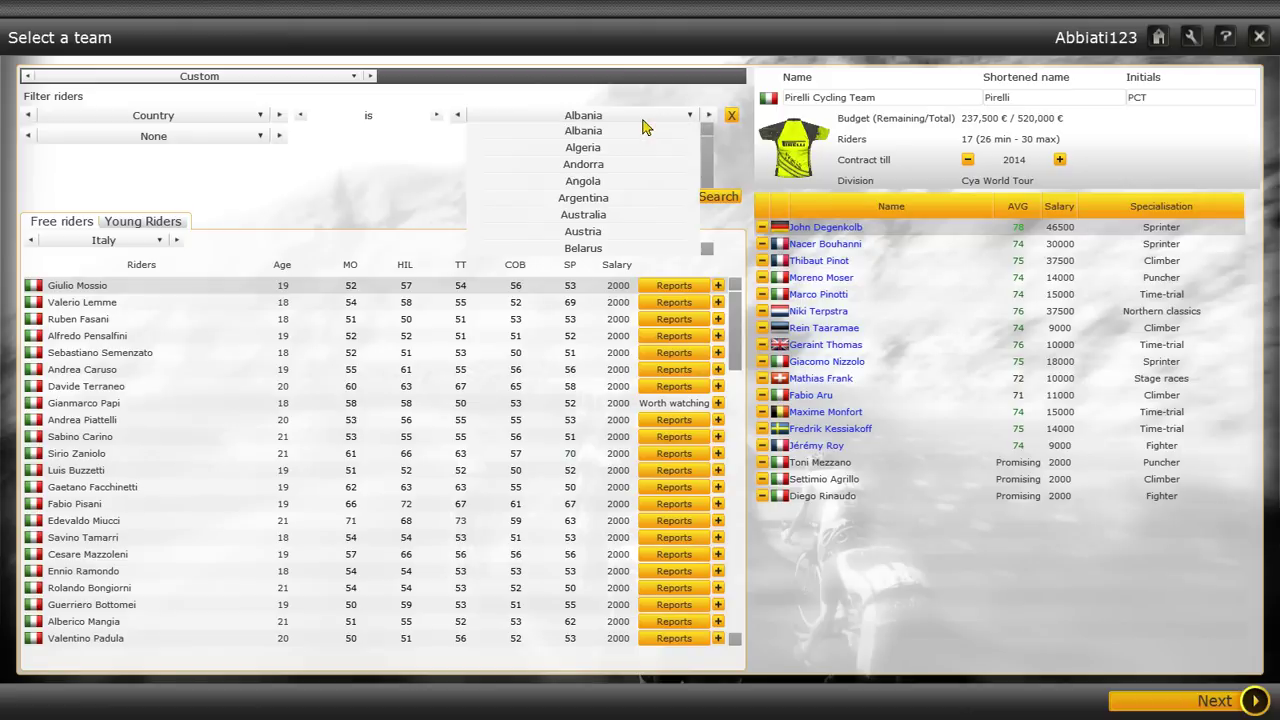
left_click(610, 215)
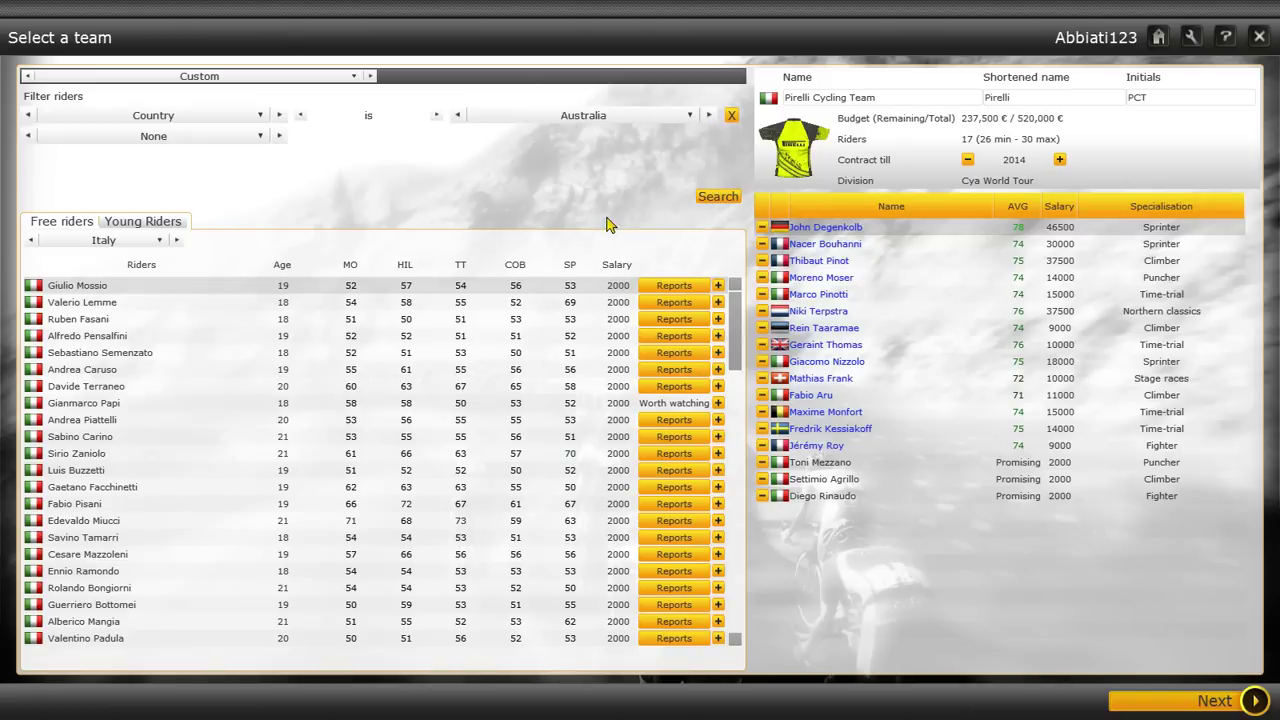
left_click(718, 197)
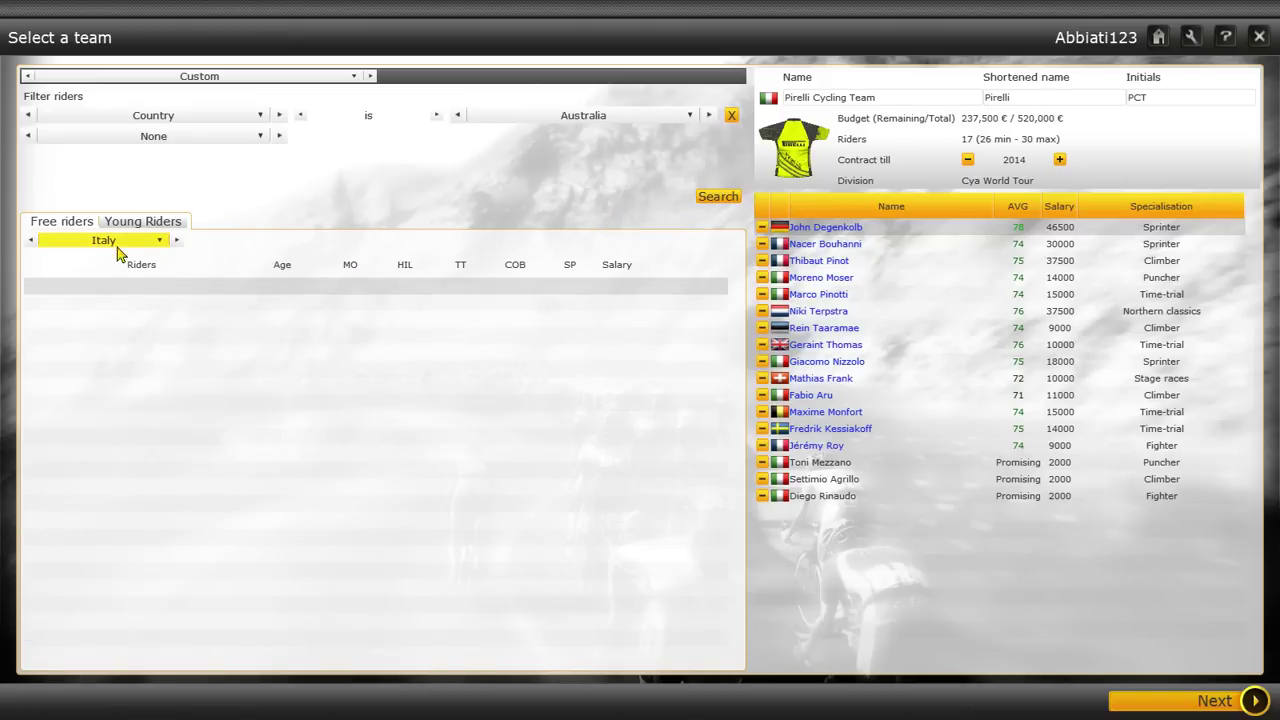
left_click(77, 220)
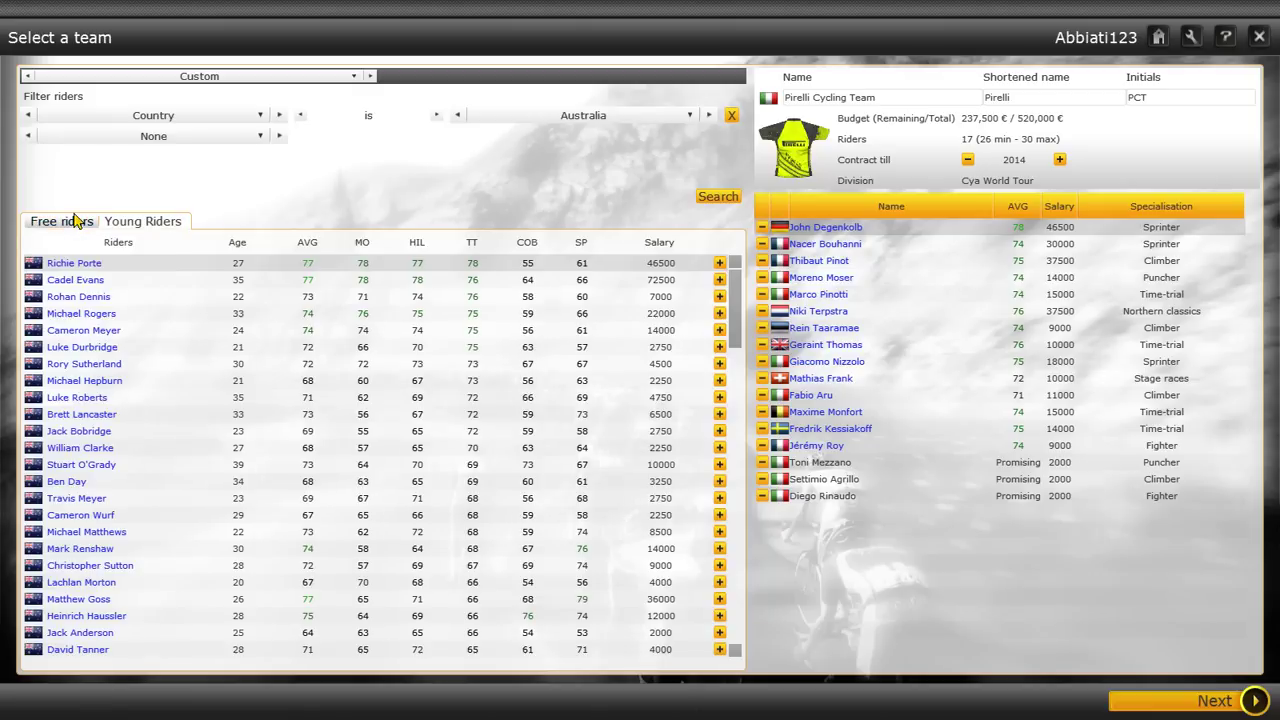